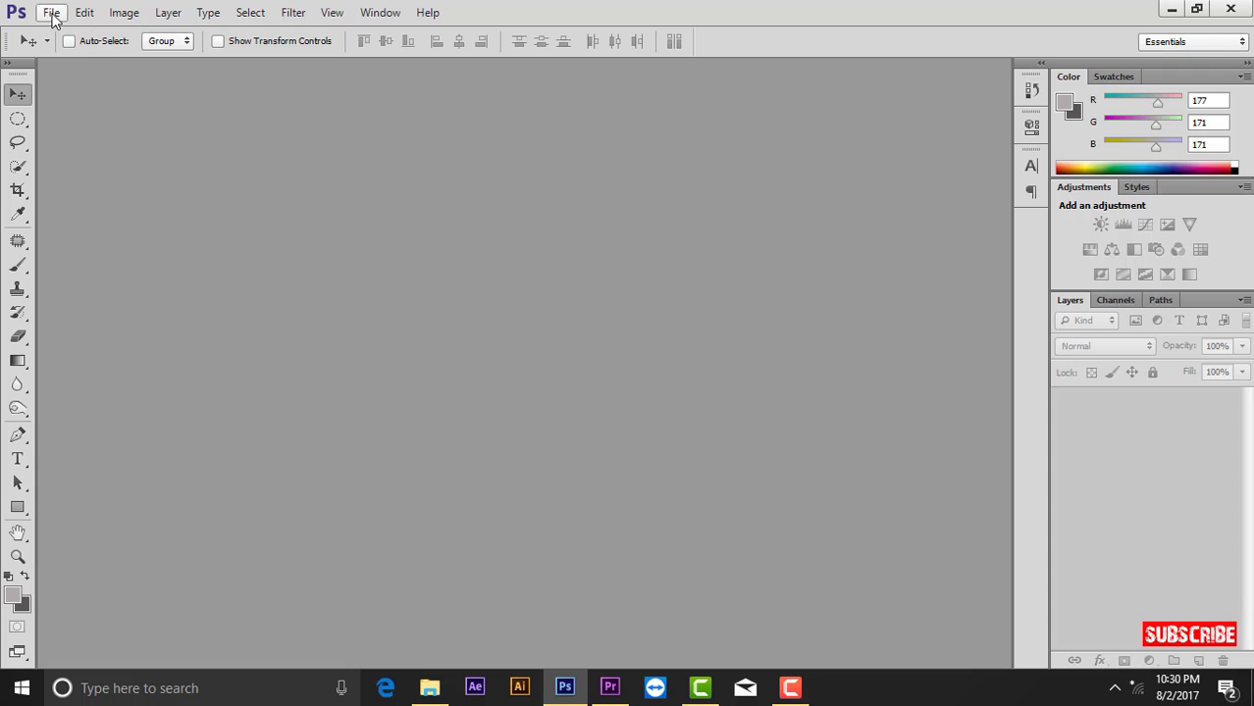
Step: Open the du.jpg portrait photo from the Desktop
{"action": "left_click", "coordinate": [51, 12]}
{"action": "left_click", "coordinate": [70, 50]}
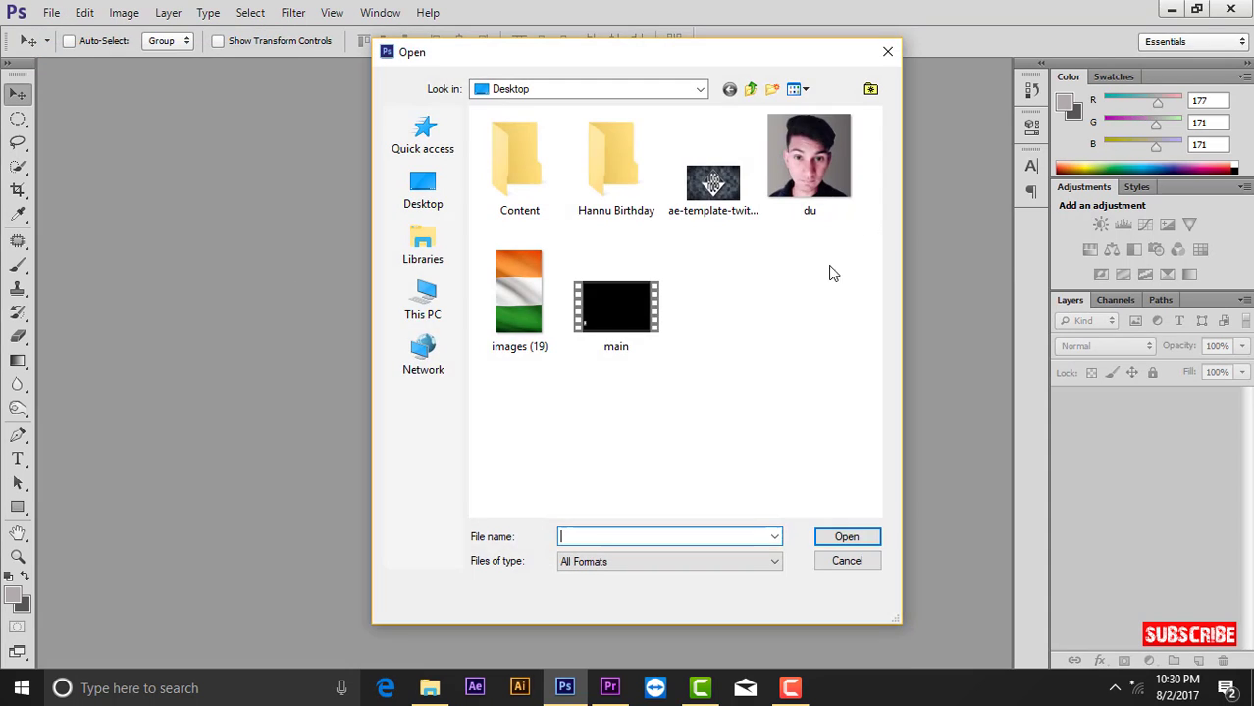
{"action": "left_click", "coordinate": [800, 165]}
{"action": "left_click", "coordinate": [869, 534]}
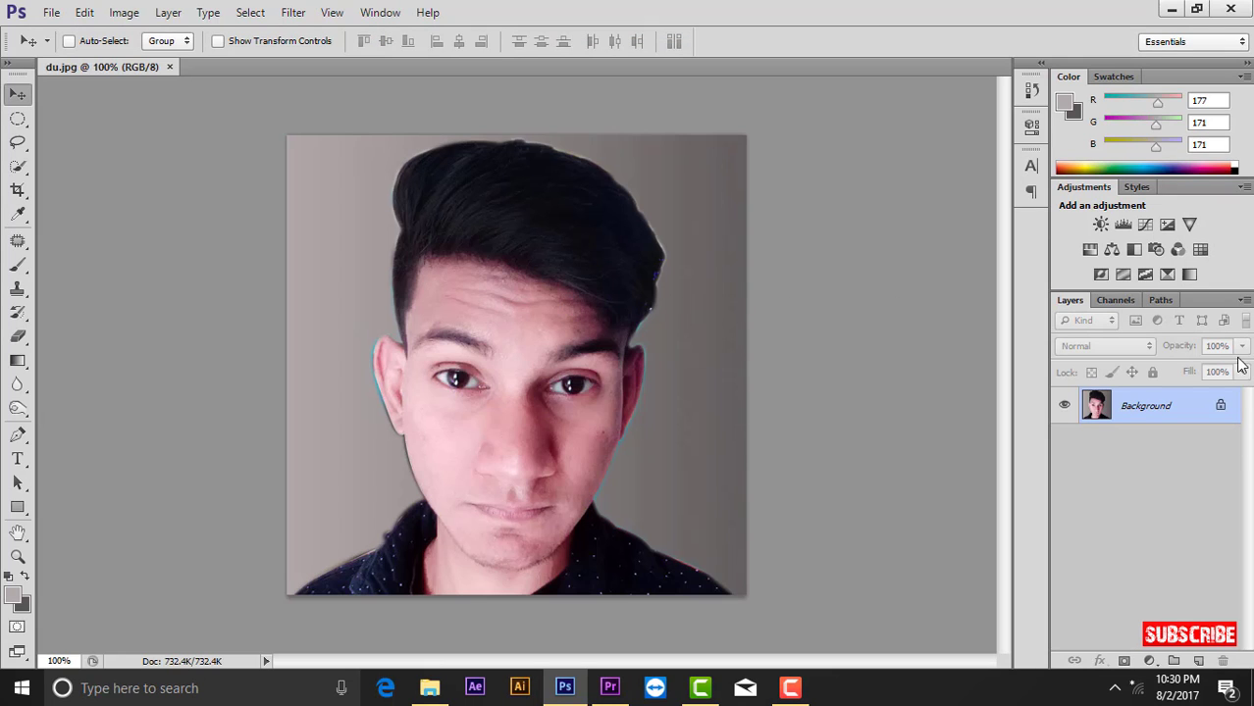
Step: Convert Layer 0 to a smart object and duplicate it into a new document named 'indian Flag'
{"action": "left_click", "coordinate": [1243, 301]}
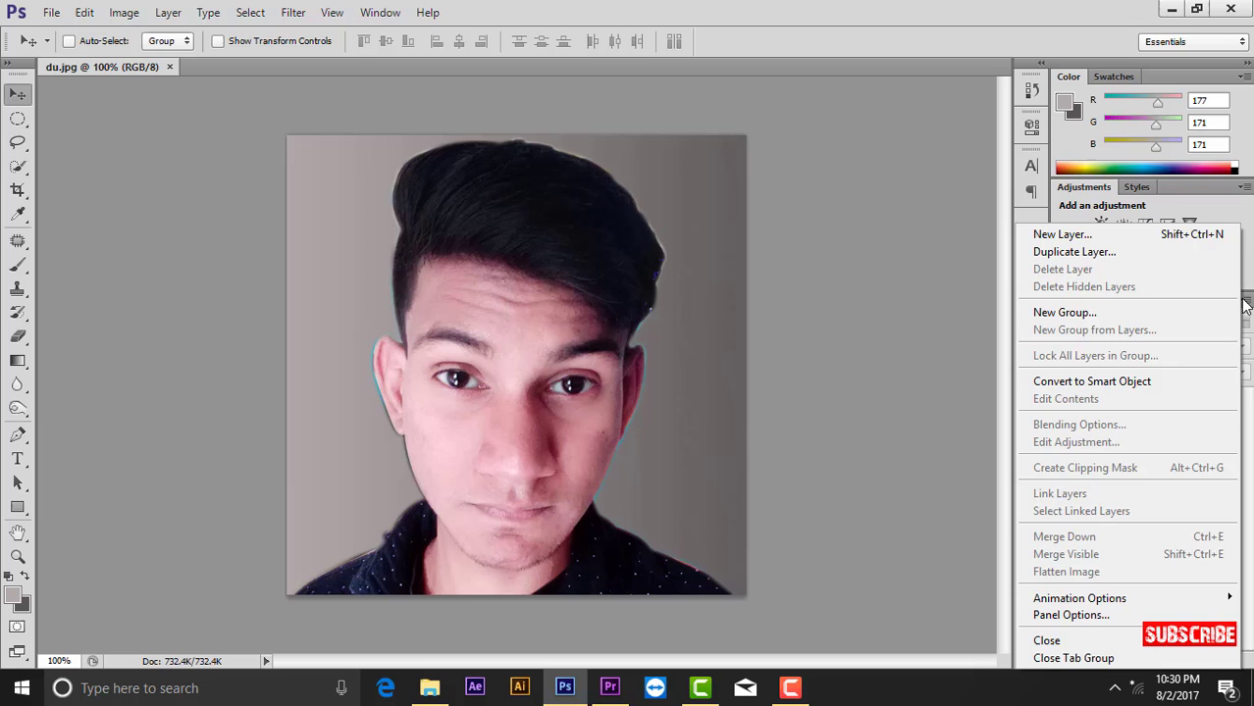
{"action": "left_click", "coordinate": [1109, 383]}
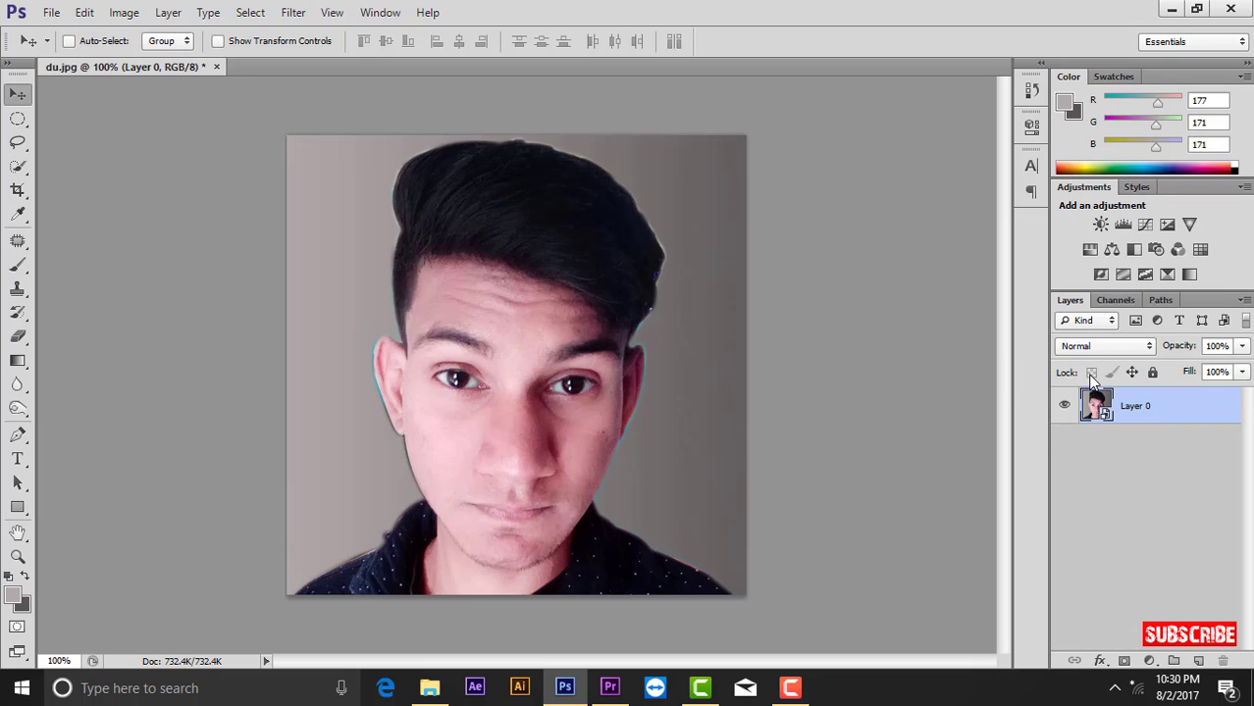
{"action": "left_click", "coordinate": [1243, 301]}
{"action": "left_click", "coordinate": [1102, 251]}
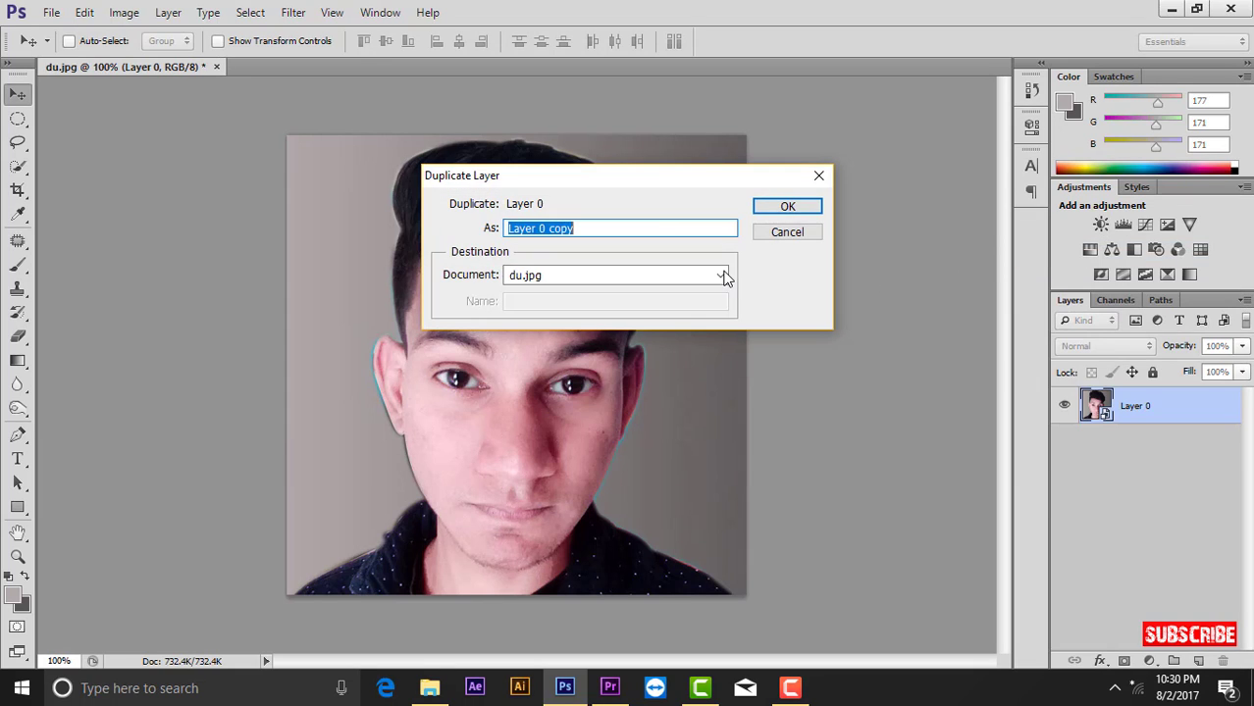
{"action": "left_click", "coordinate": [724, 279]}
{"action": "left_click", "coordinate": [566, 310]}
{"action": "type", "text": "indian Flag"}
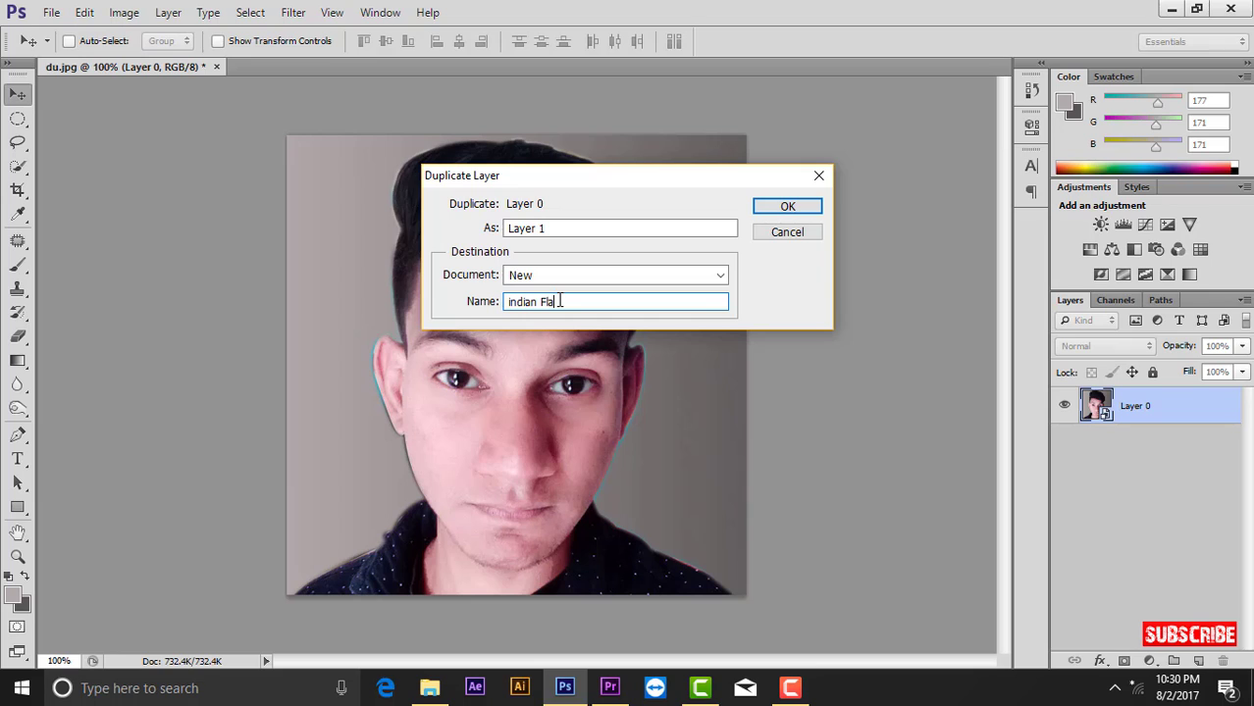
{"action": "left_click", "coordinate": [790, 207]}
{"action": "left_click", "coordinate": [294, 12]}
{"action": "mouse_move", "coordinate": [303, 198]}
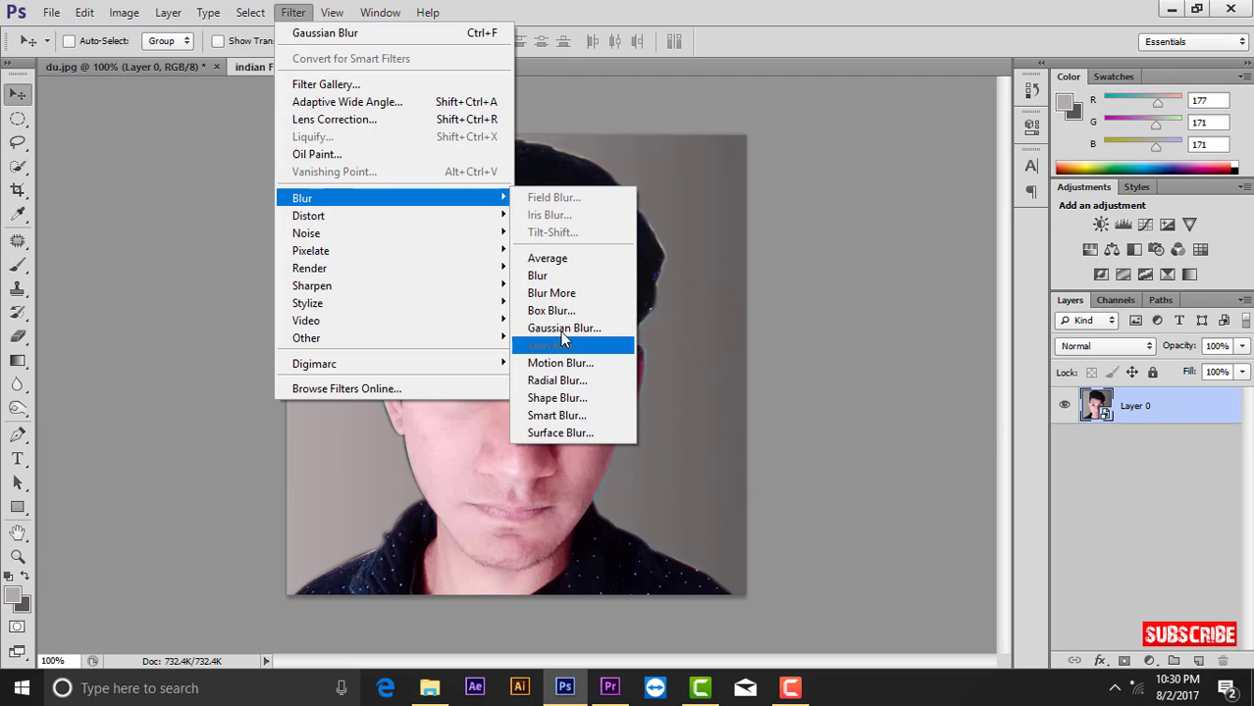
Step: Apply a 3.0-pixel Gaussian Blur and save the copy as indian Flag.psd on the Desktop
{"action": "left_click", "coordinate": [560, 329]}
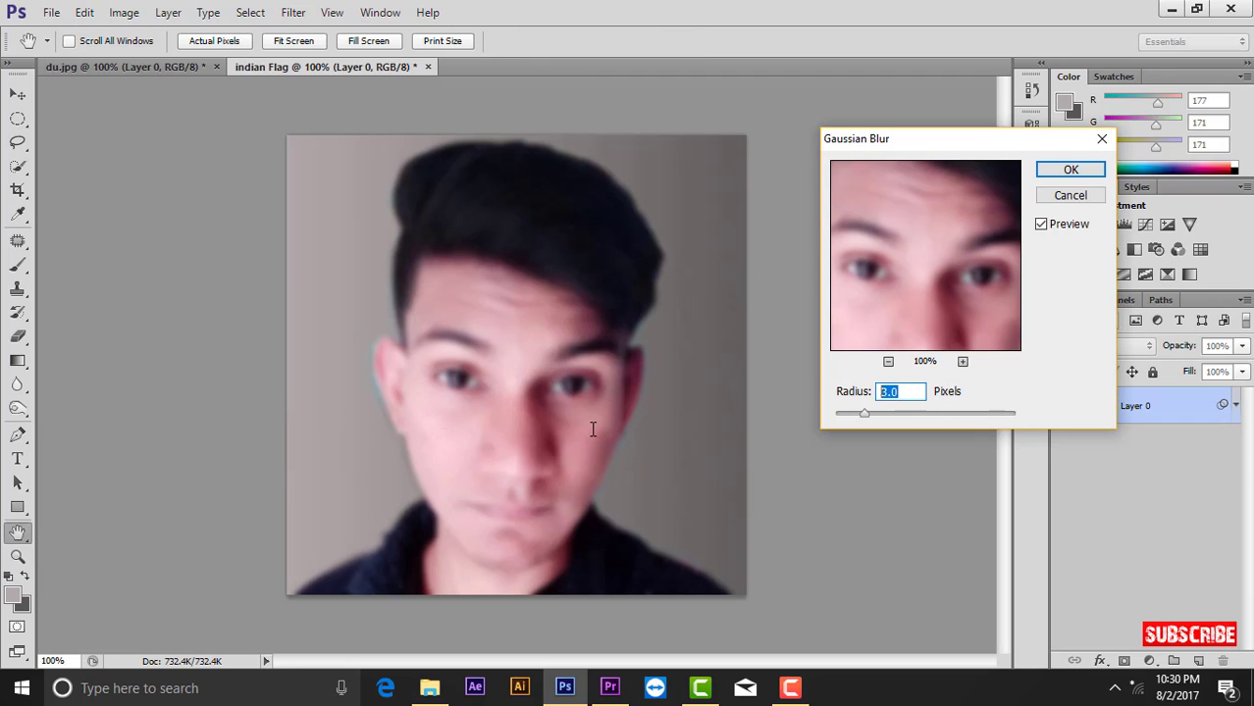
{"action": "key", "text": "Return"}
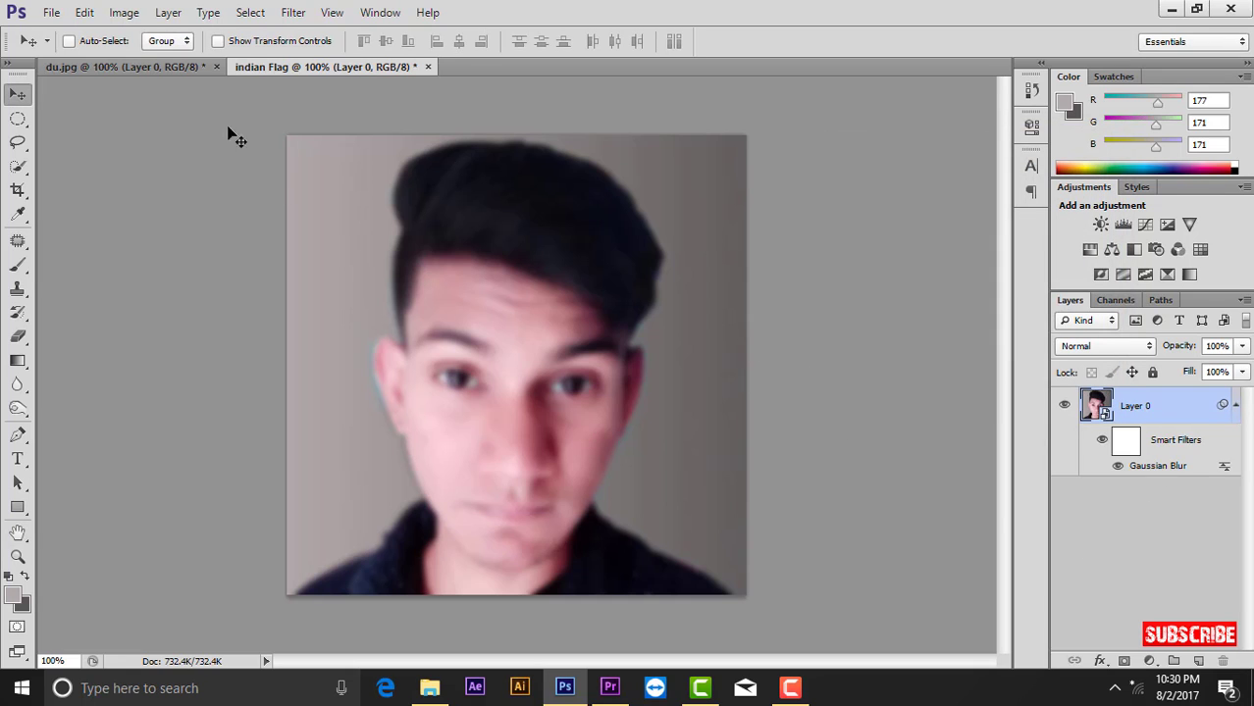
{"action": "left_click", "coordinate": [51, 12]}
{"action": "left_click", "coordinate": [124, 233]}
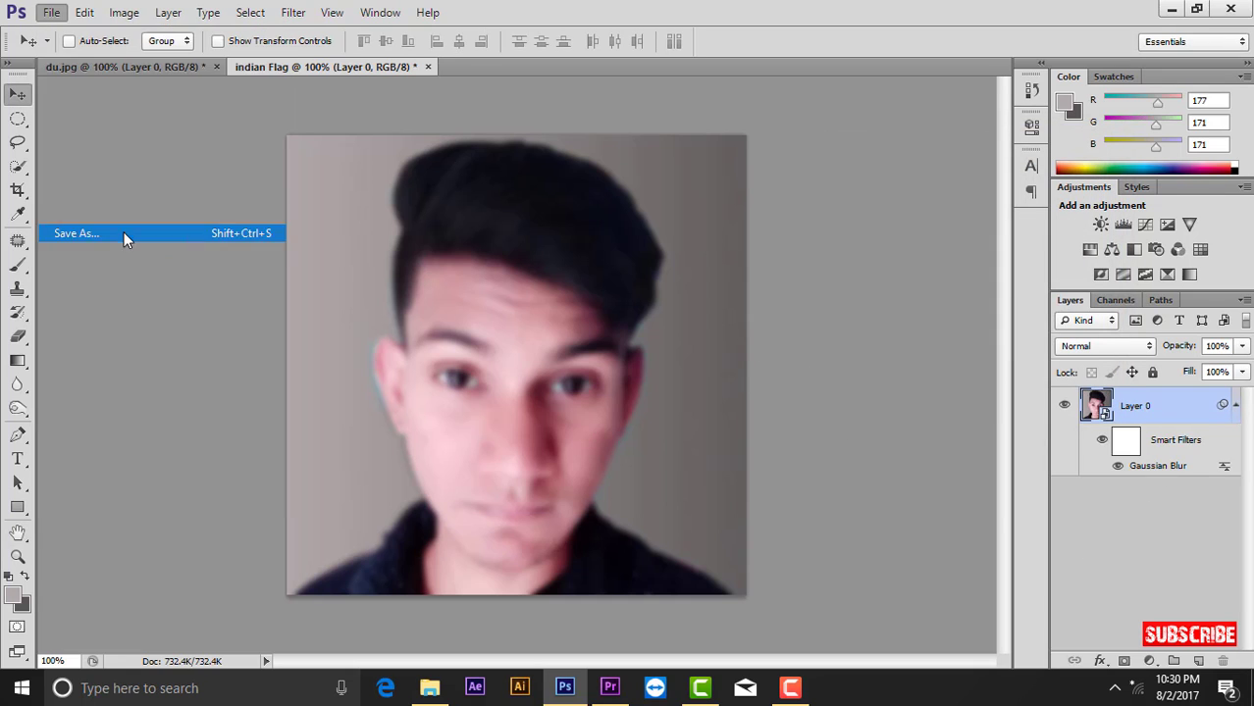
{"action": "left_click", "coordinate": [418, 182]}
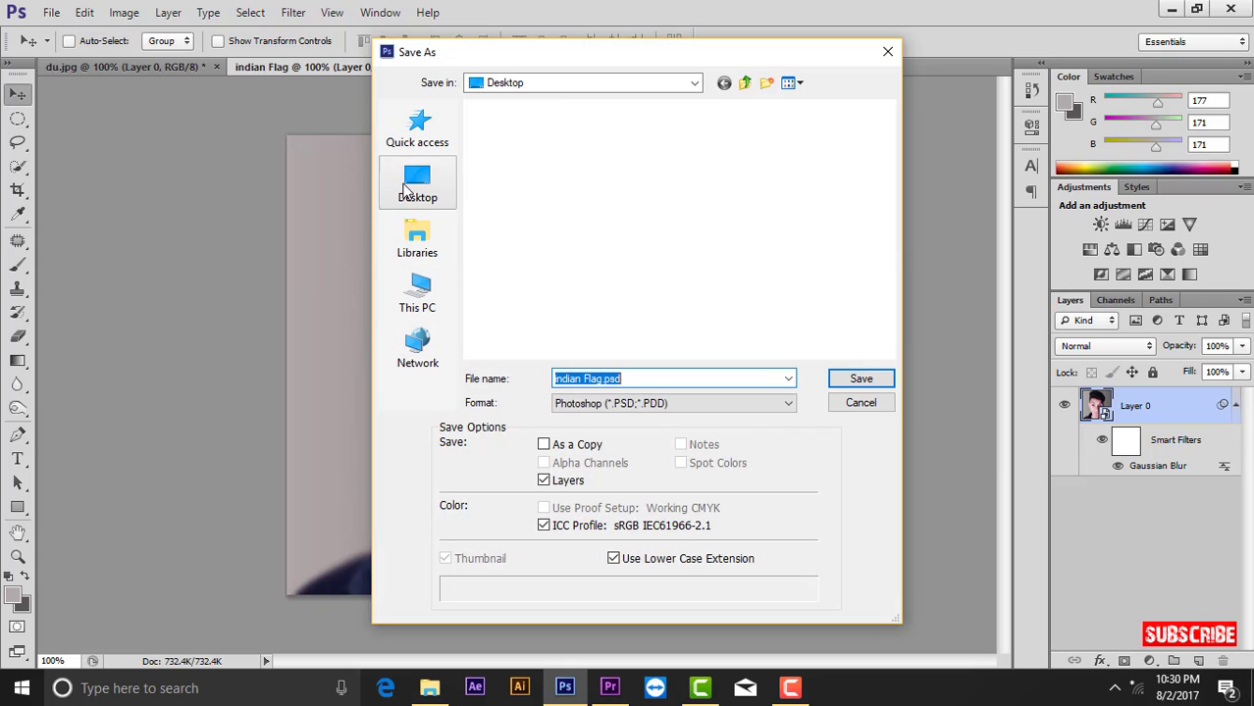
{"action": "left_click", "coordinate": [862, 383]}
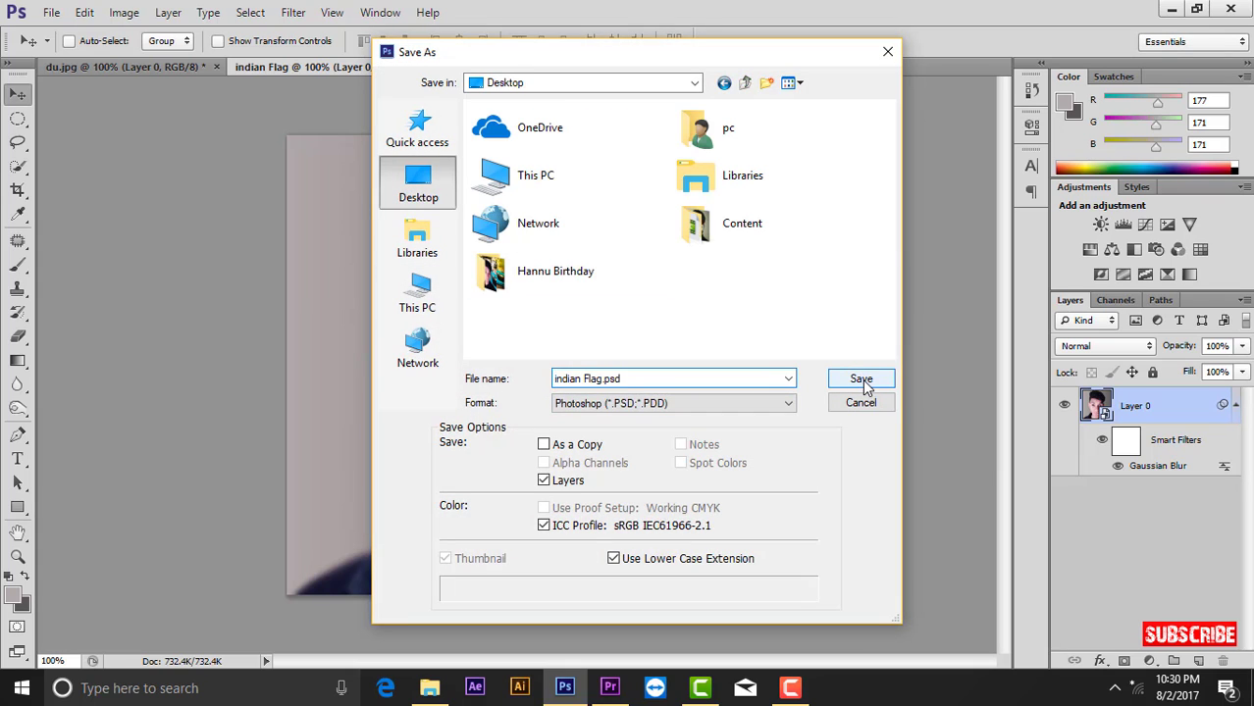
{"action": "left_click", "coordinate": [833, 206]}
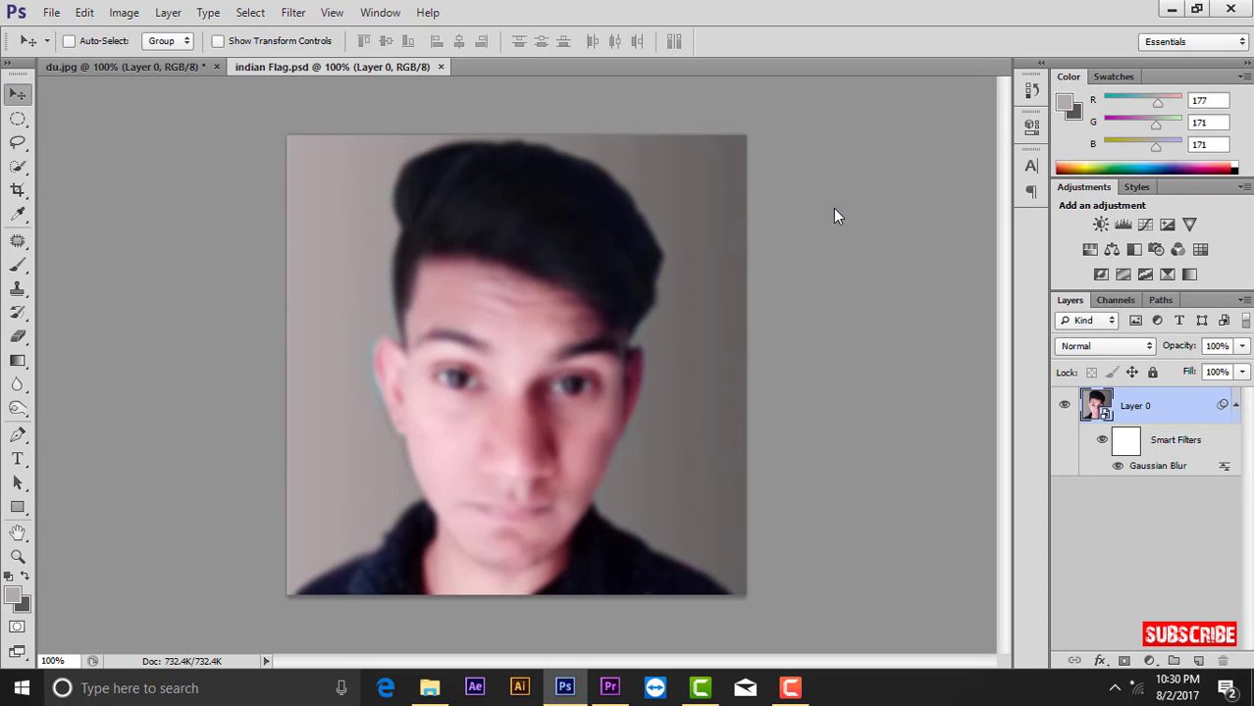
Step: Close indian Flag.psd and zoom to 200% on the du.jpg face with Quick Selection active
{"action": "left_click", "coordinate": [442, 68]}
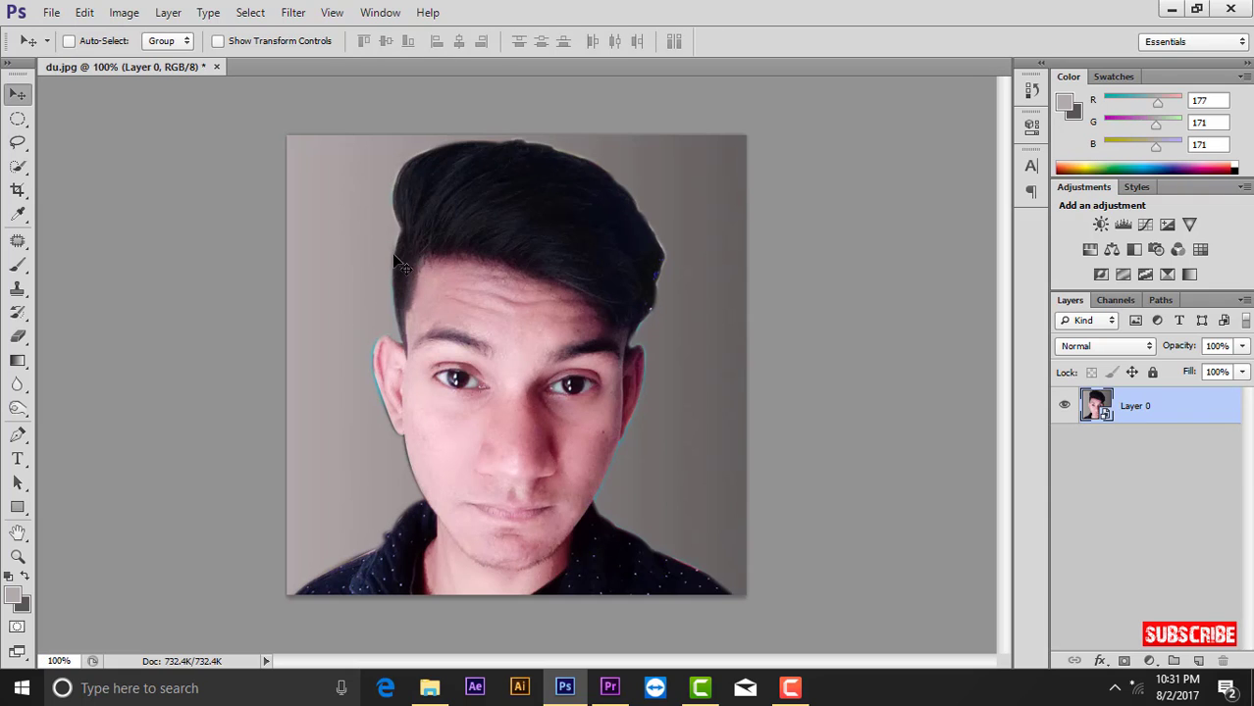
{"action": "left_click_drag", "start_coordinate": [17, 167], "coordinate": [98, 167]}
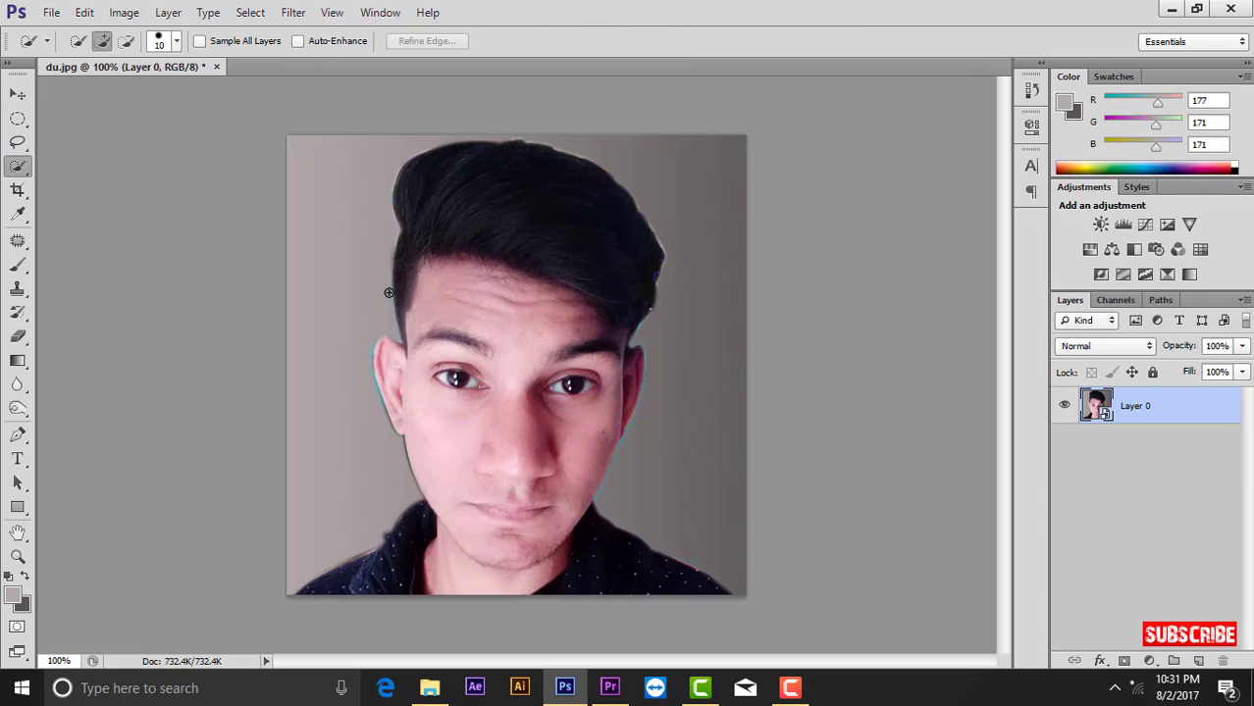
{"action": "key", "text": "ctrl+plus"}
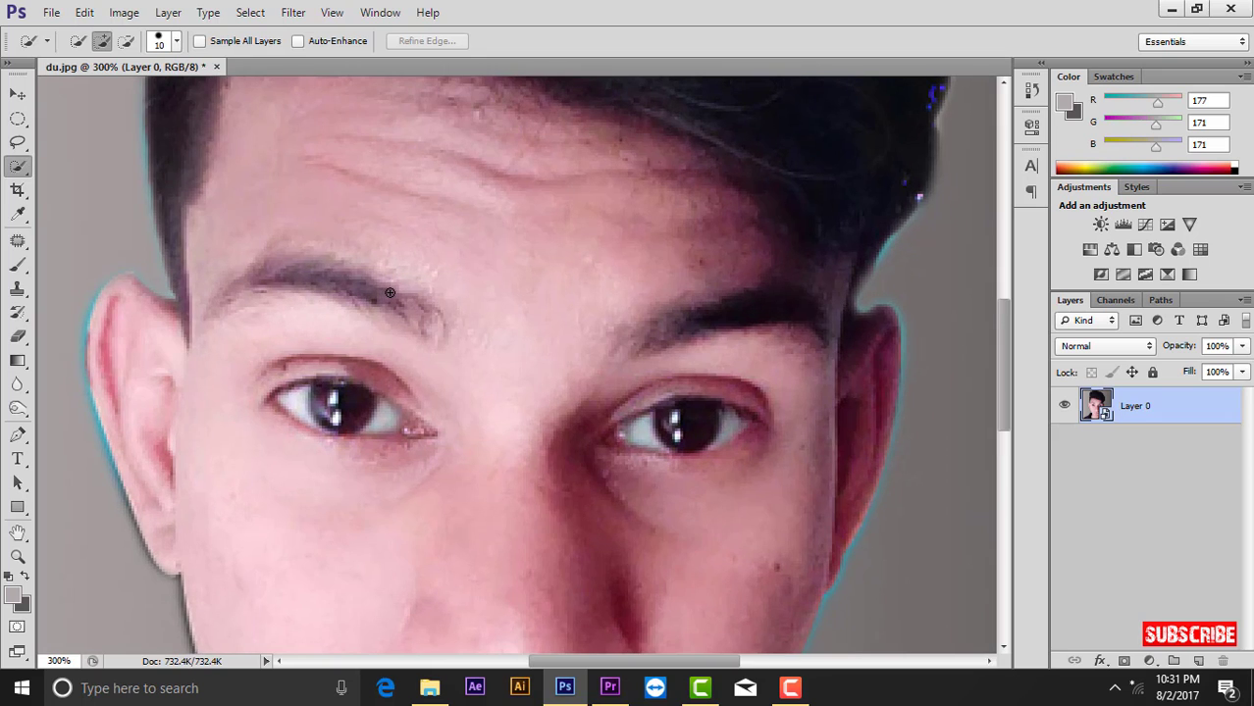
{"action": "key", "text": "ctrl+plus"}
{"action": "key", "text": "ctrl+minus"}
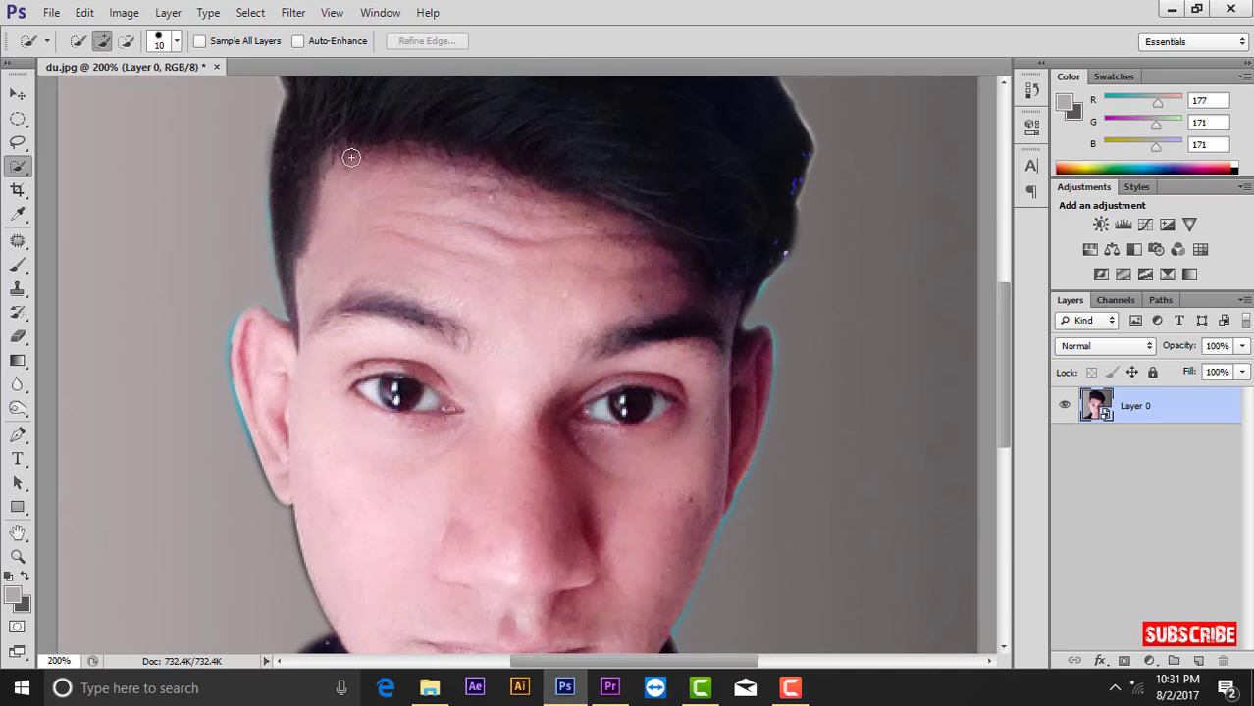
Step: Brush a quick selection from the forehead across the whole face
{"action": "left_click", "coordinate": [351, 157]}
{"action": "left_click_drag", "start_coordinate": [441, 160], "coordinate": [550, 285]}
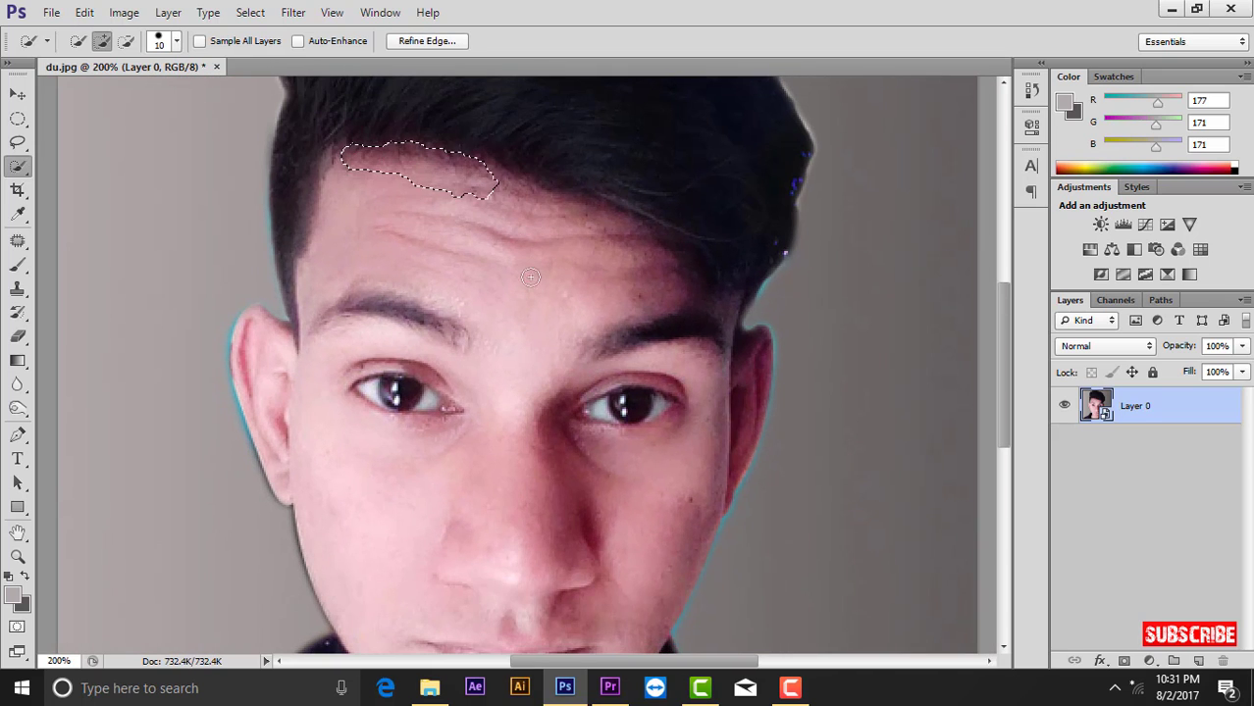
{"action": "mouse_move", "coordinate": [511, 550]}
{"action": "left_mouse_down"}
{"action": "mouse_move", "coordinate": [627, 442]}
{"action": "mouse_move", "coordinate": [693, 323]}
{"action": "mouse_move", "coordinate": [600, 244]}
{"action": "left_mouse_up"}
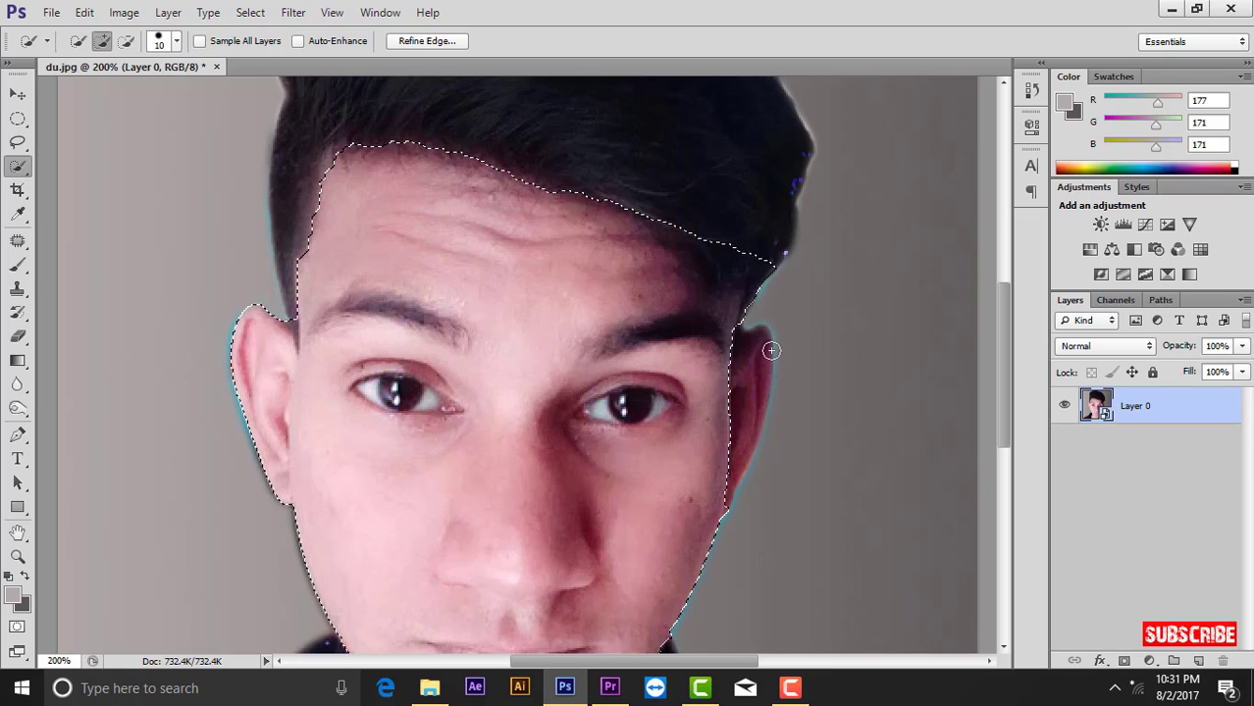
{"action": "scroll", "coordinate": [755, 313], "scroll_direction": "down", "scroll_amount": 1}
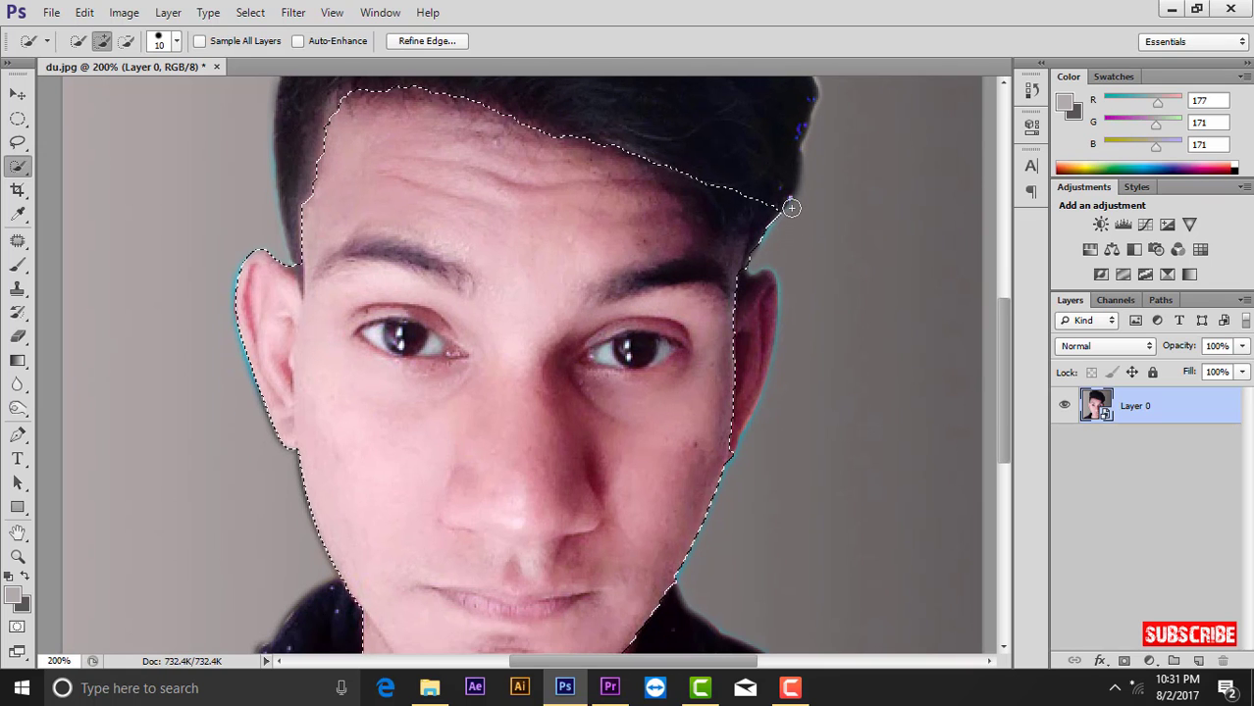
{"action": "scroll", "coordinate": [655, 347], "scroll_direction": "down", "scroll_amount": 1}
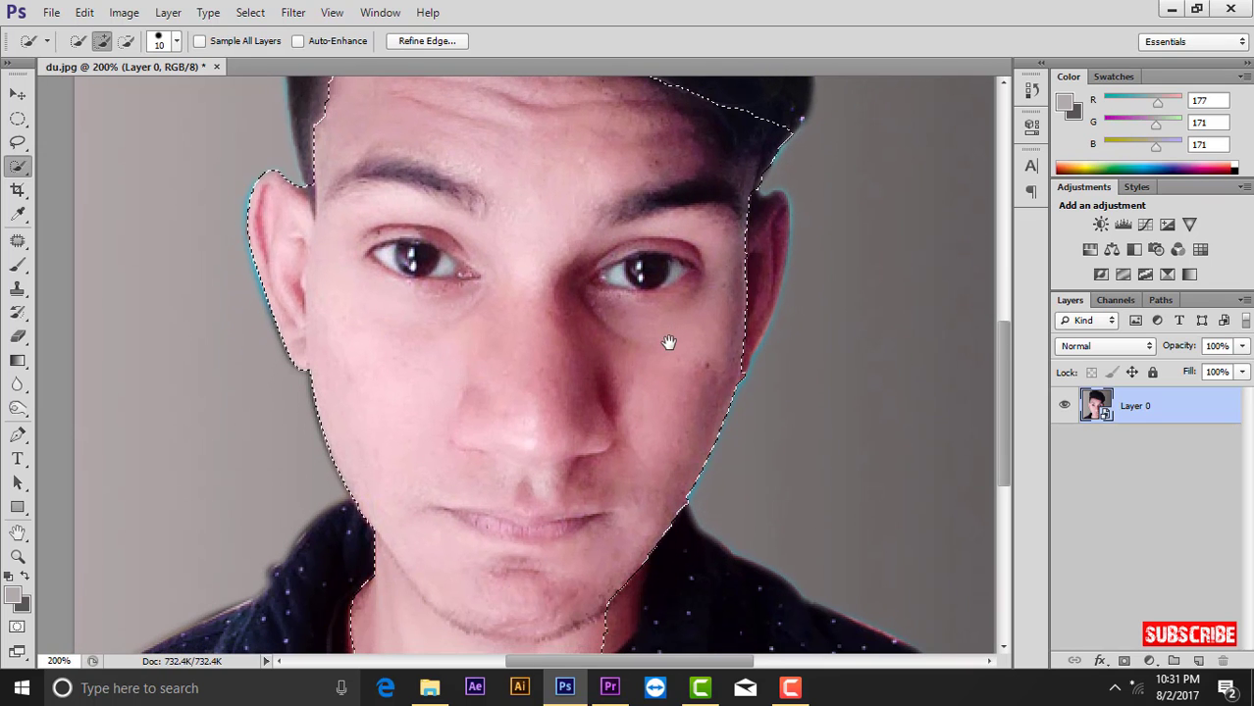
Step: Subtract the left ear and neck from the selection, trimming it back to the jawline
{"action": "mouse_move", "coordinate": [219, 196]}
{"action": "left_mouse_down"}
{"action": "mouse_move", "coordinate": [271, 313]}
{"action": "mouse_move", "coordinate": [272, 210]}
{"action": "mouse_move", "coordinate": [303, 241]}
{"action": "mouse_move", "coordinate": [294, 278]}
{"action": "left_mouse_up"}
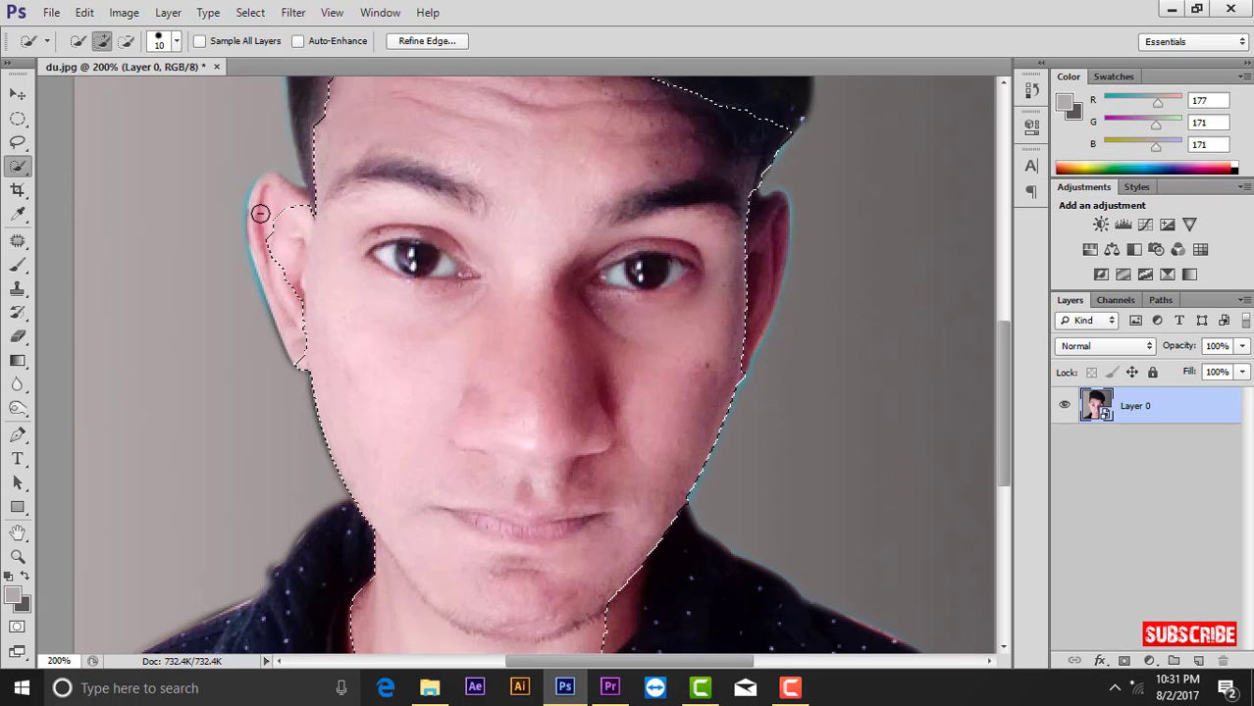
{"action": "mouse_move", "coordinate": [257, 211]}
{"action": "left_mouse_down"}
{"action": "mouse_move", "coordinate": [294, 235]}
{"action": "mouse_move", "coordinate": [293, 279]}
{"action": "mouse_move", "coordinate": [294, 233]}
{"action": "left_mouse_up"}
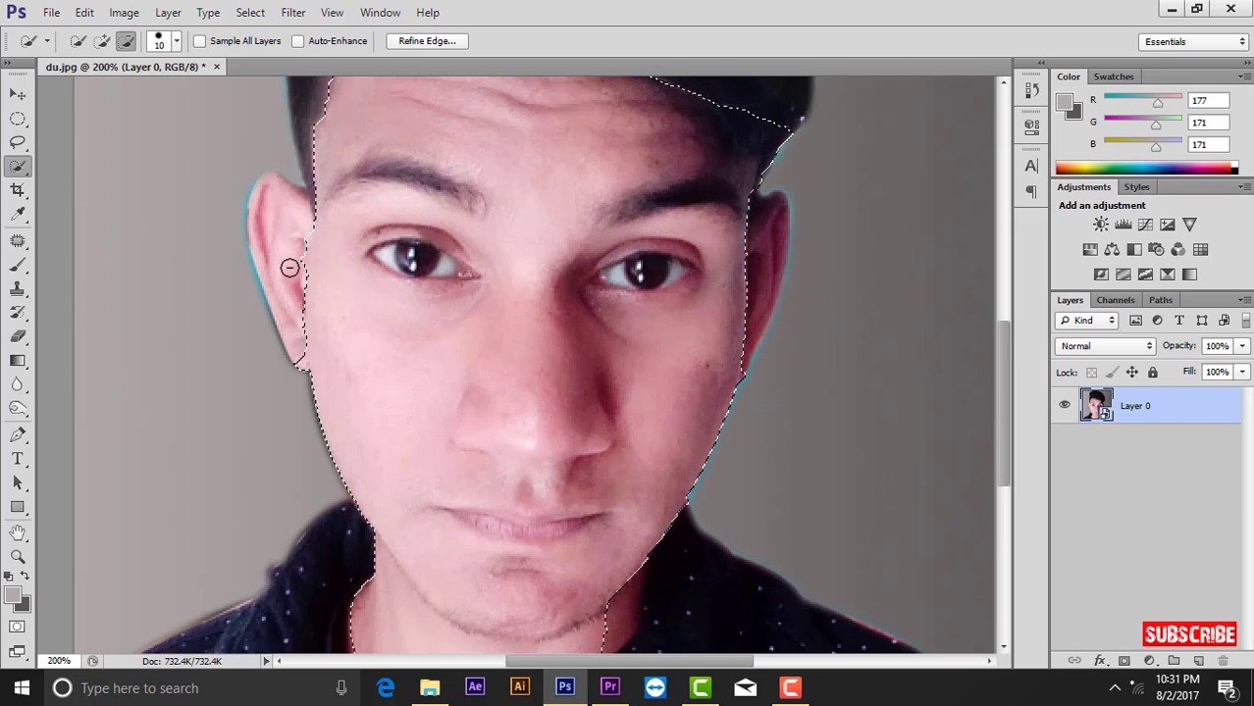
{"action": "scroll", "coordinate": [470, 406], "scroll_direction": "down", "scroll_amount": 5}
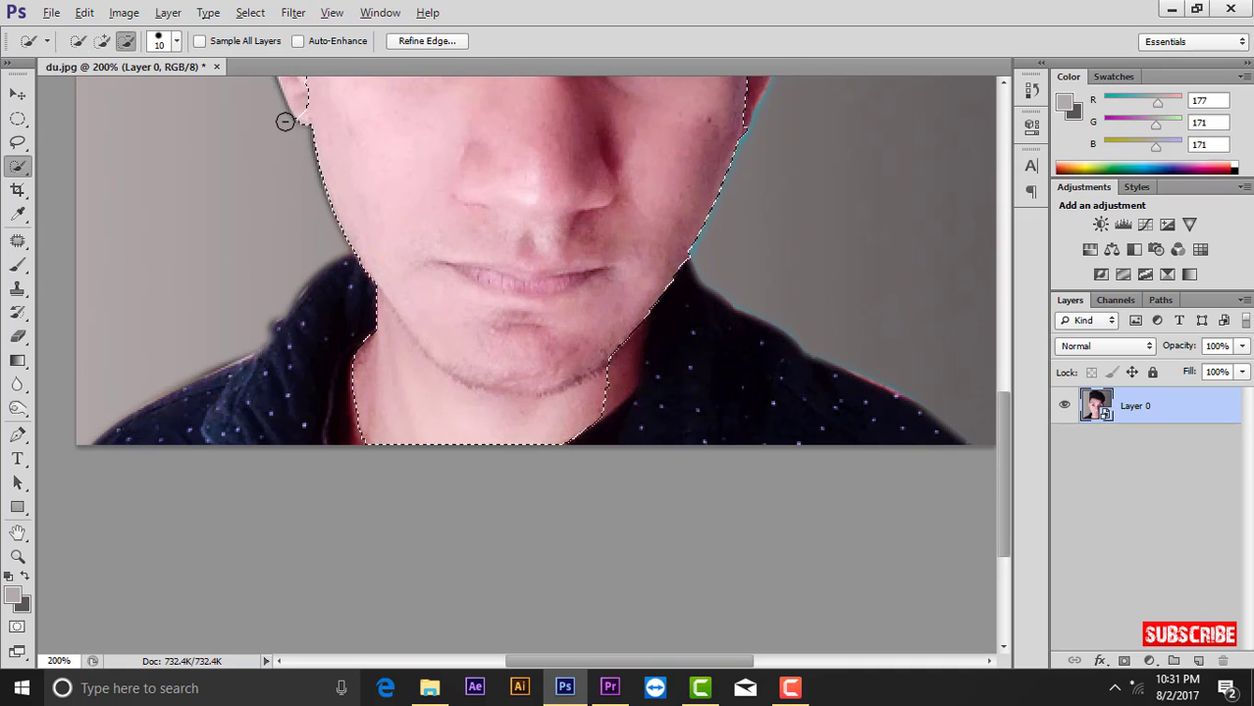
{"action": "left_click", "coordinate": [574, 428], "text": "alt"}
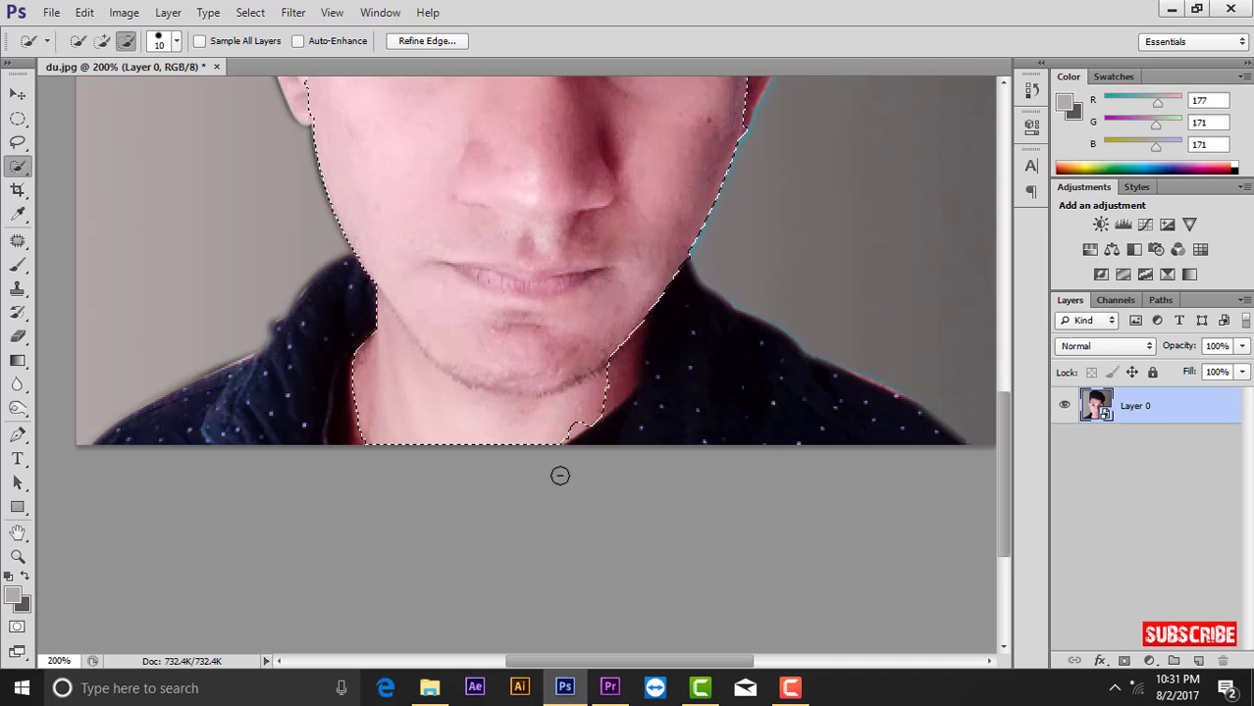
{"action": "left_click", "coordinate": [547, 424], "text": "alt"}
{"action": "left_click", "coordinate": [487, 430], "text": "alt"}
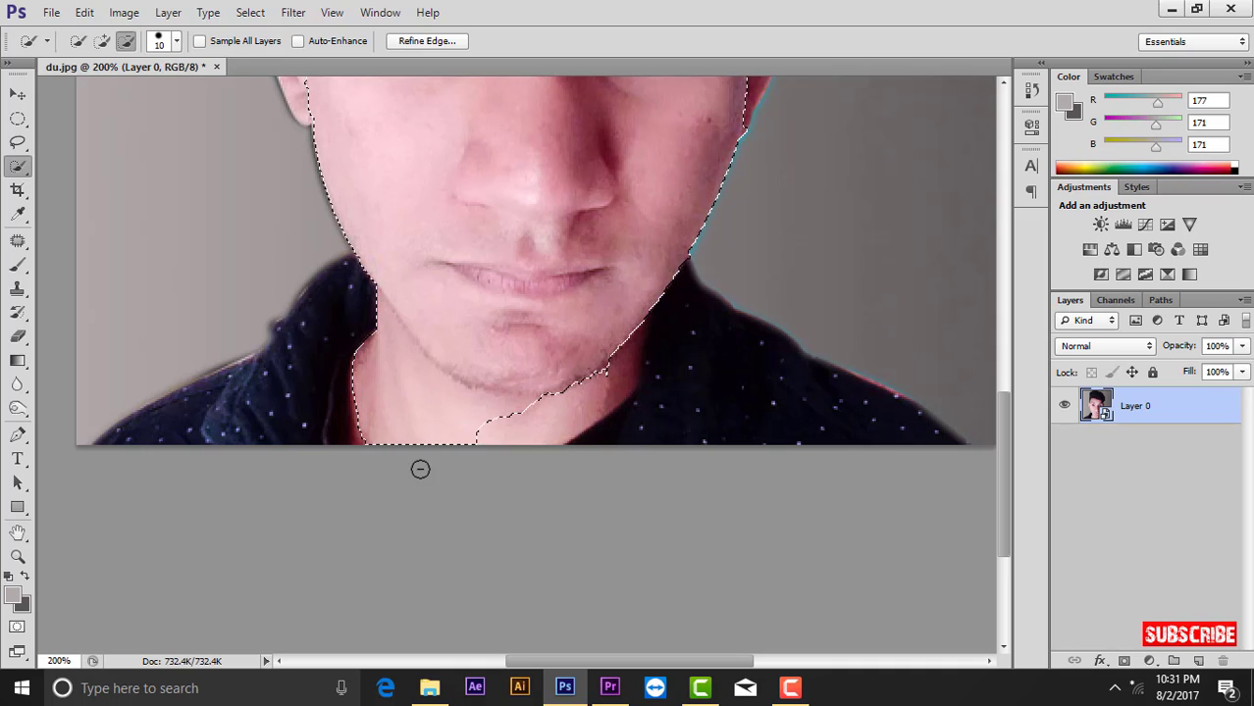
{"action": "left_click_drag", "start_coordinate": [420, 469], "coordinate": [372, 326]}
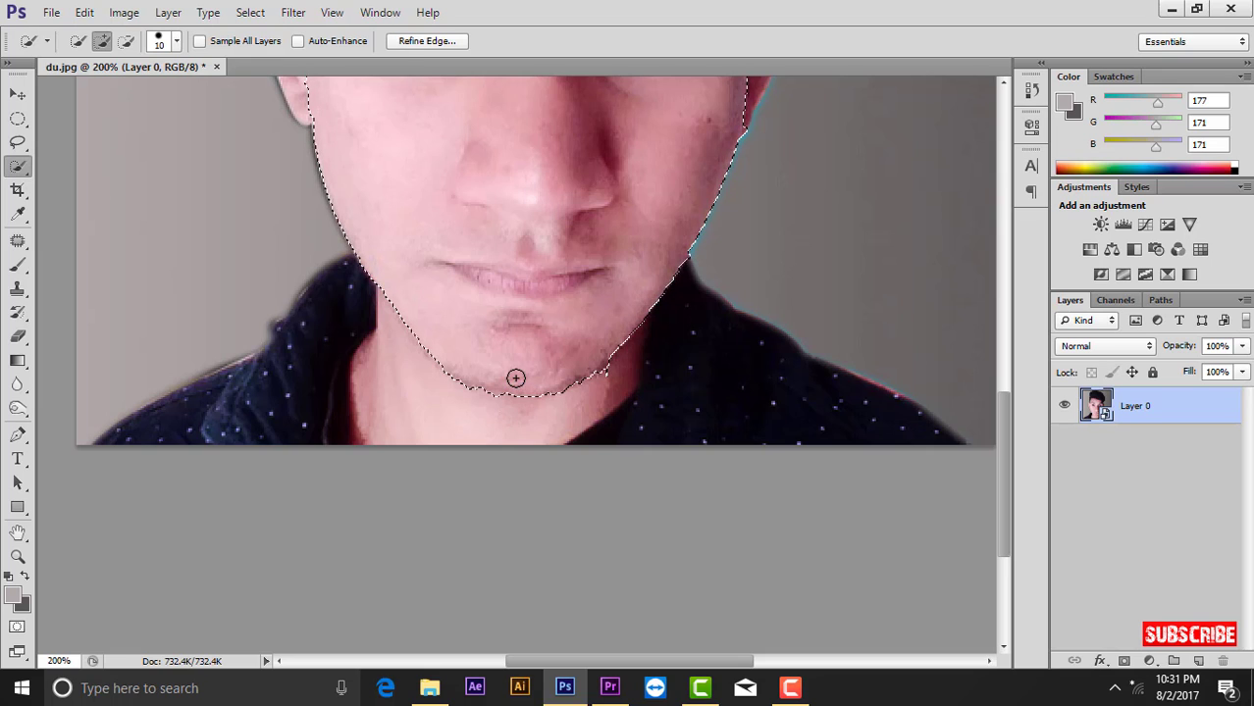
{"action": "left_click", "coordinate": [609, 371], "text": "alt"}
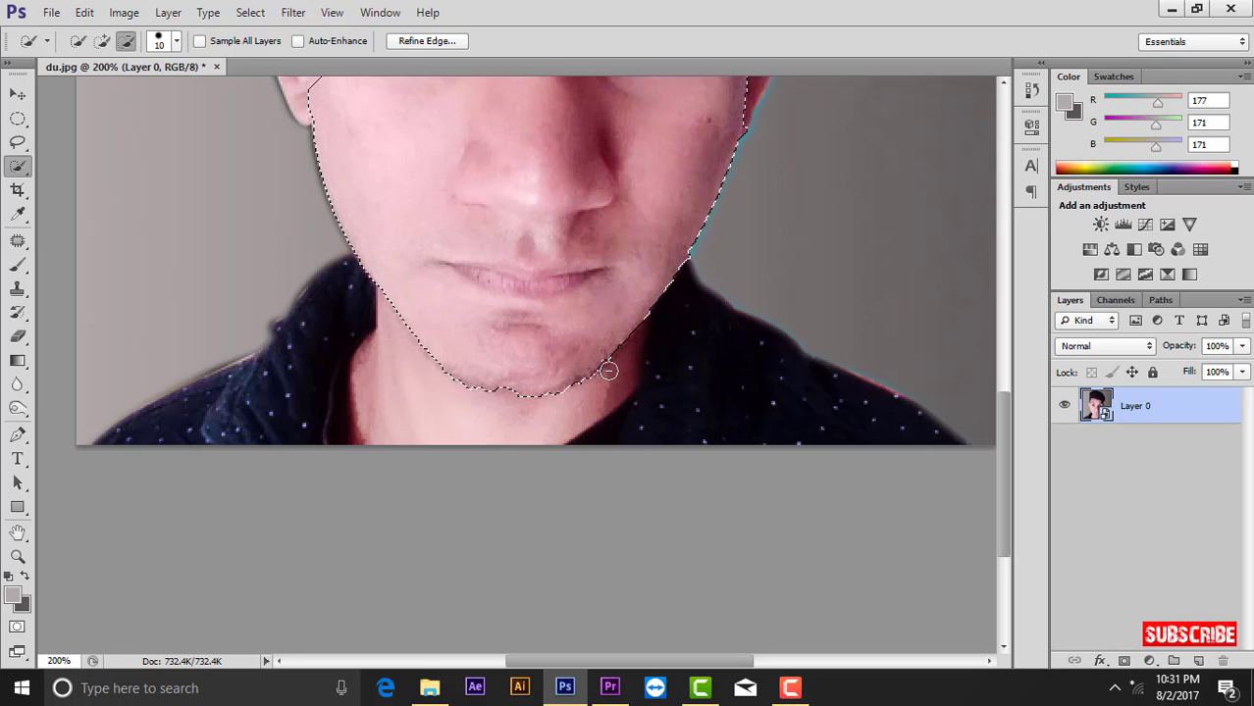
{"action": "key", "text": "ctrl+0"}
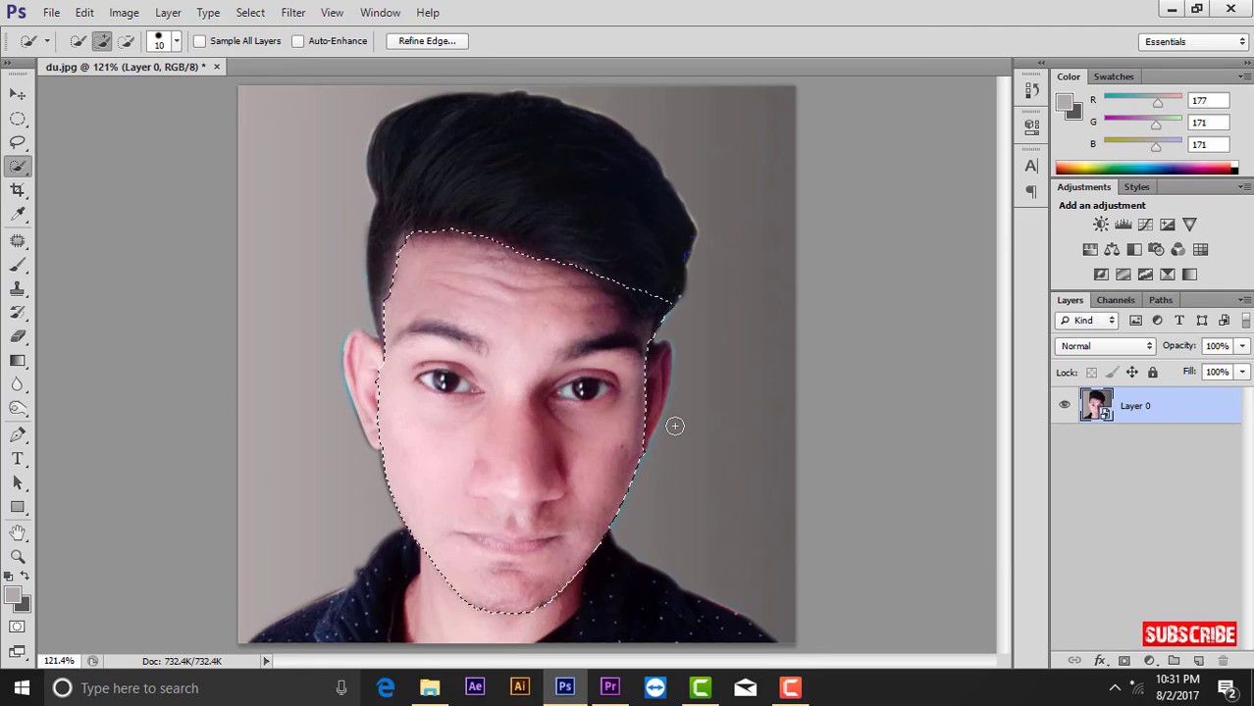
Step: Use Refine Edge to output the face selection as a layer mask on Layer 0
{"action": "left_click", "coordinate": [432, 41]}
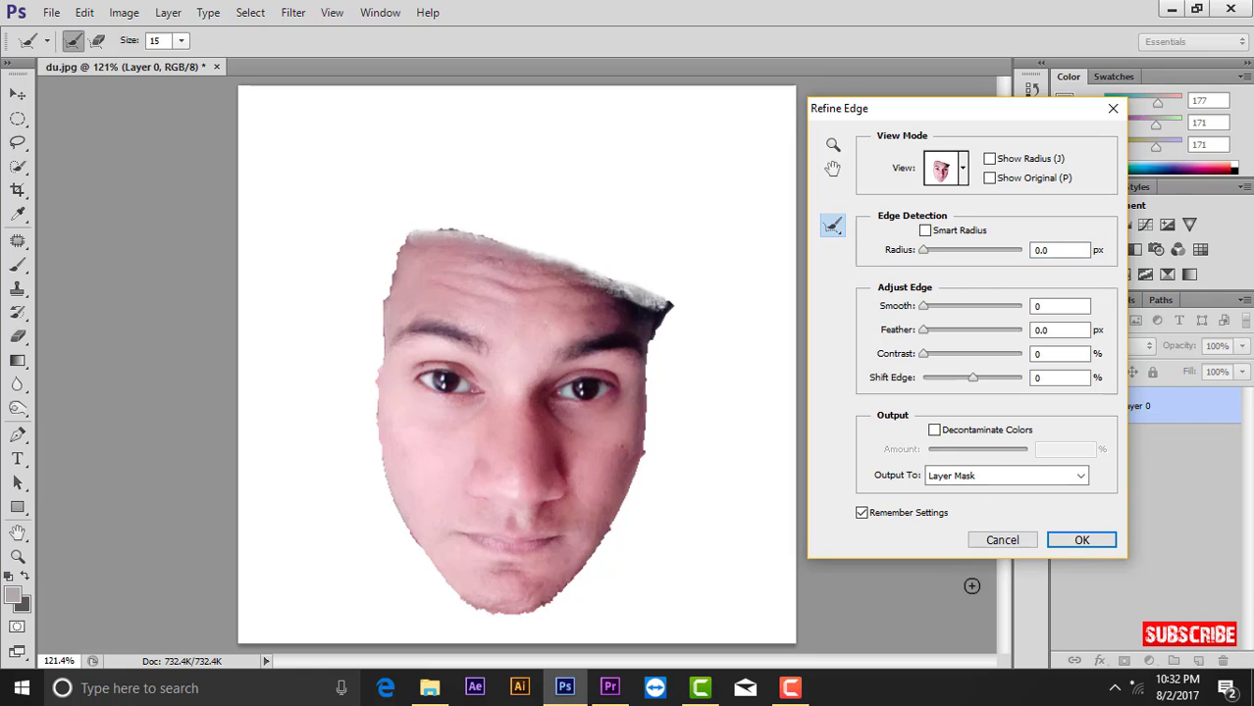
{"action": "left_click", "coordinate": [1081, 539]}
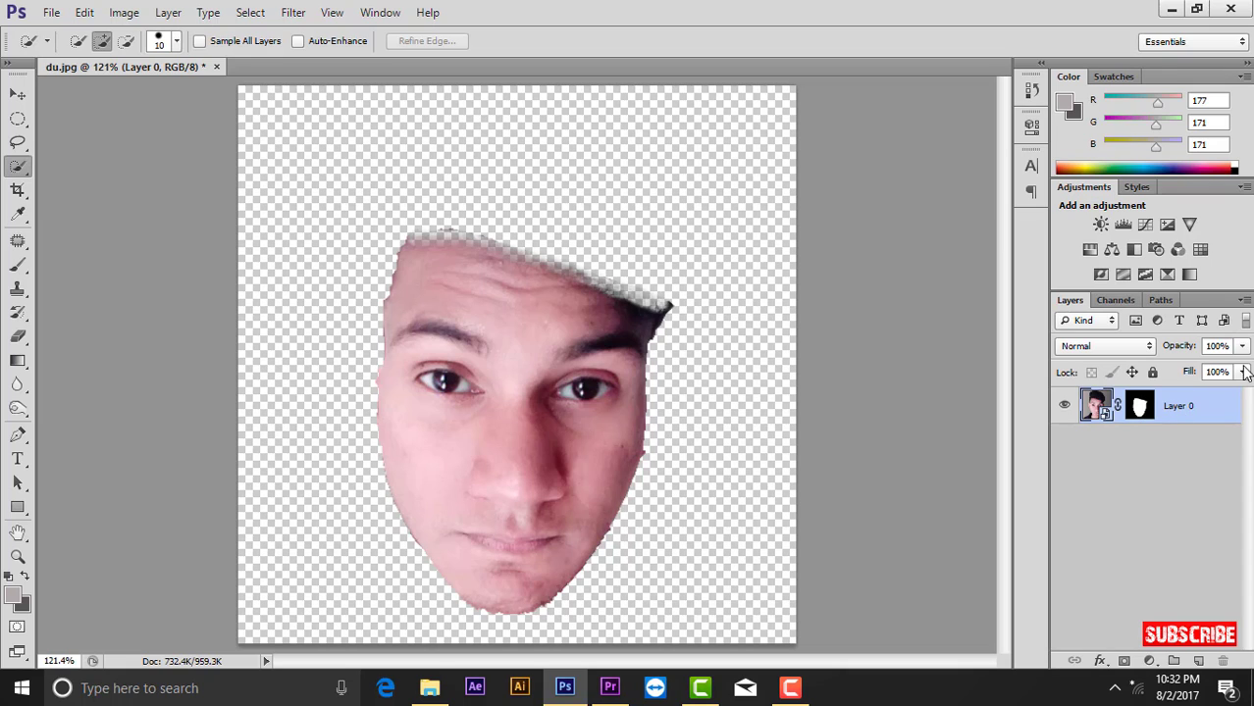
Step: Add a Black & White adjustment layer and replace its mask with Layer 0's face mask
{"action": "left_click", "coordinate": [1149, 659]}
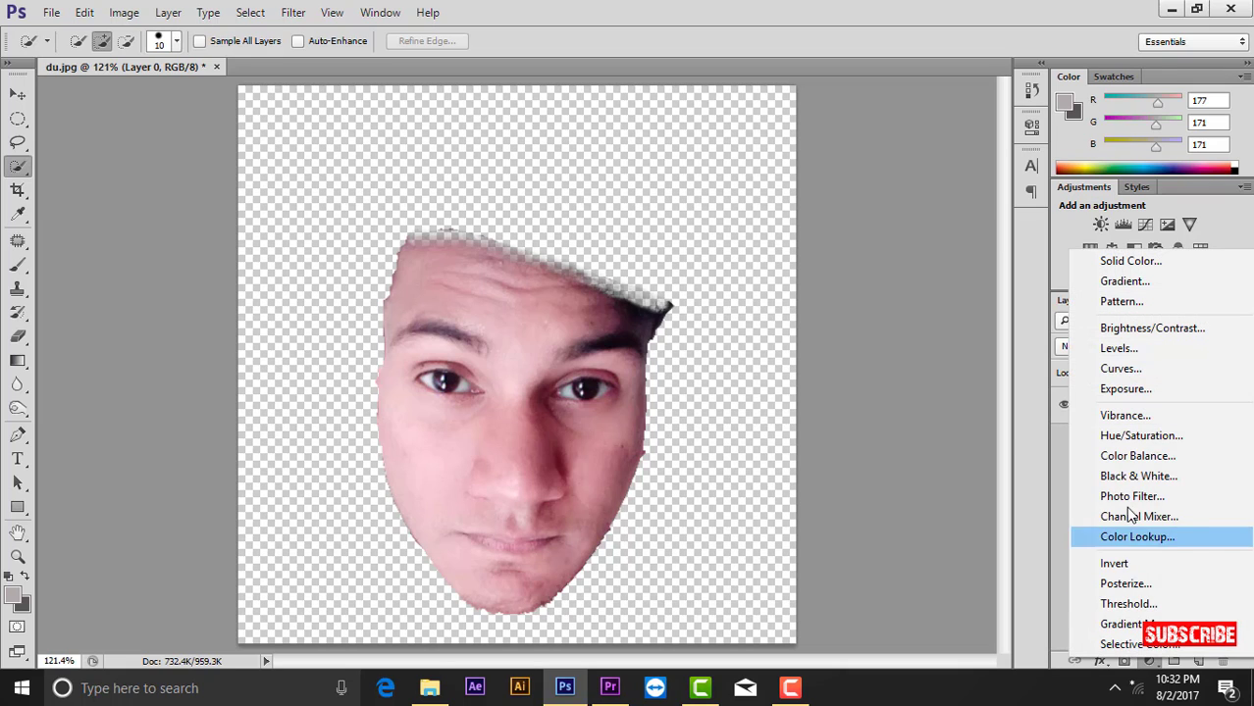
{"action": "left_click", "coordinate": [1133, 473]}
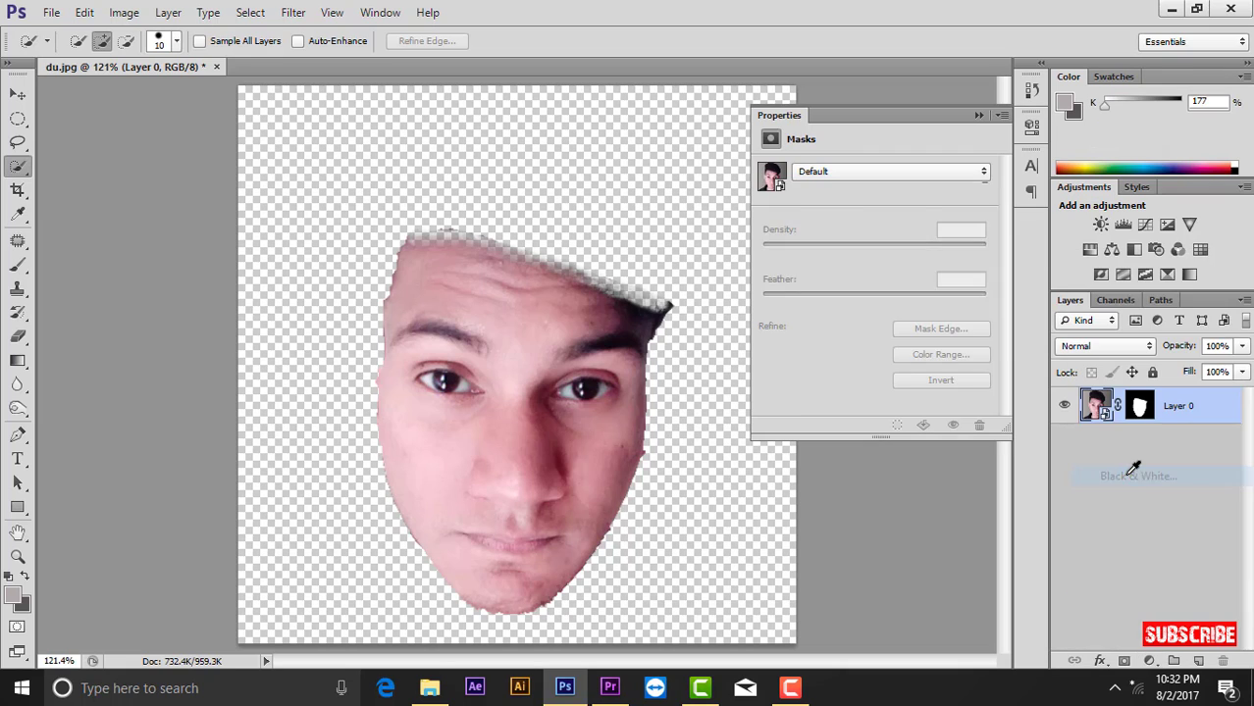
{"action": "left_click", "coordinate": [978, 116]}
{"action": "left_click", "coordinate": [1142, 446]}
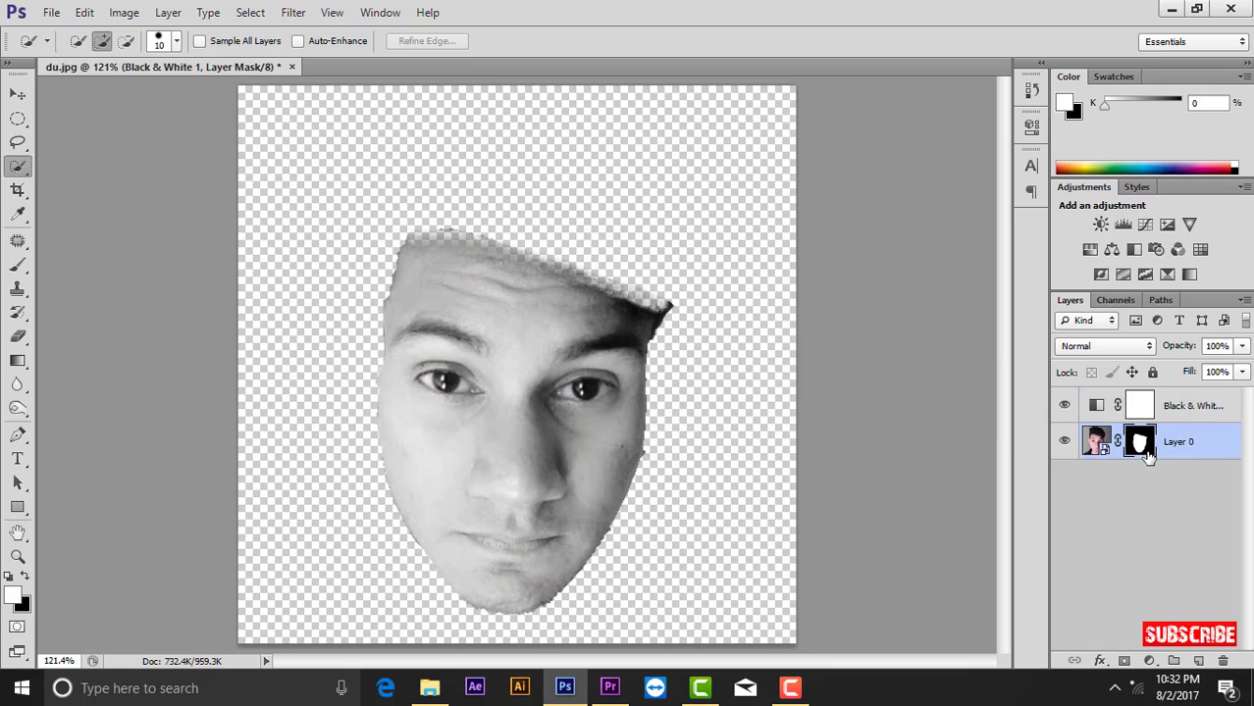
{"action": "left_click_drag", "start_coordinate": [1141, 443], "coordinate": [1141, 404]}
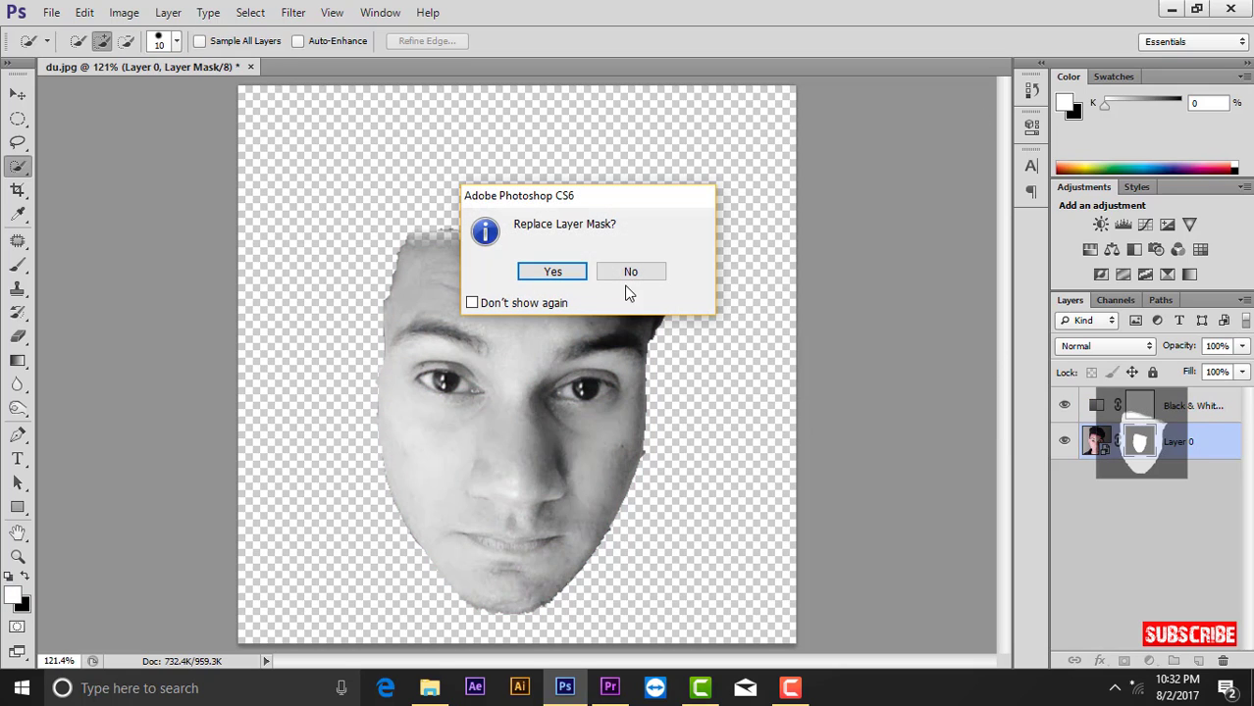
{"action": "left_click", "coordinate": [555, 272]}
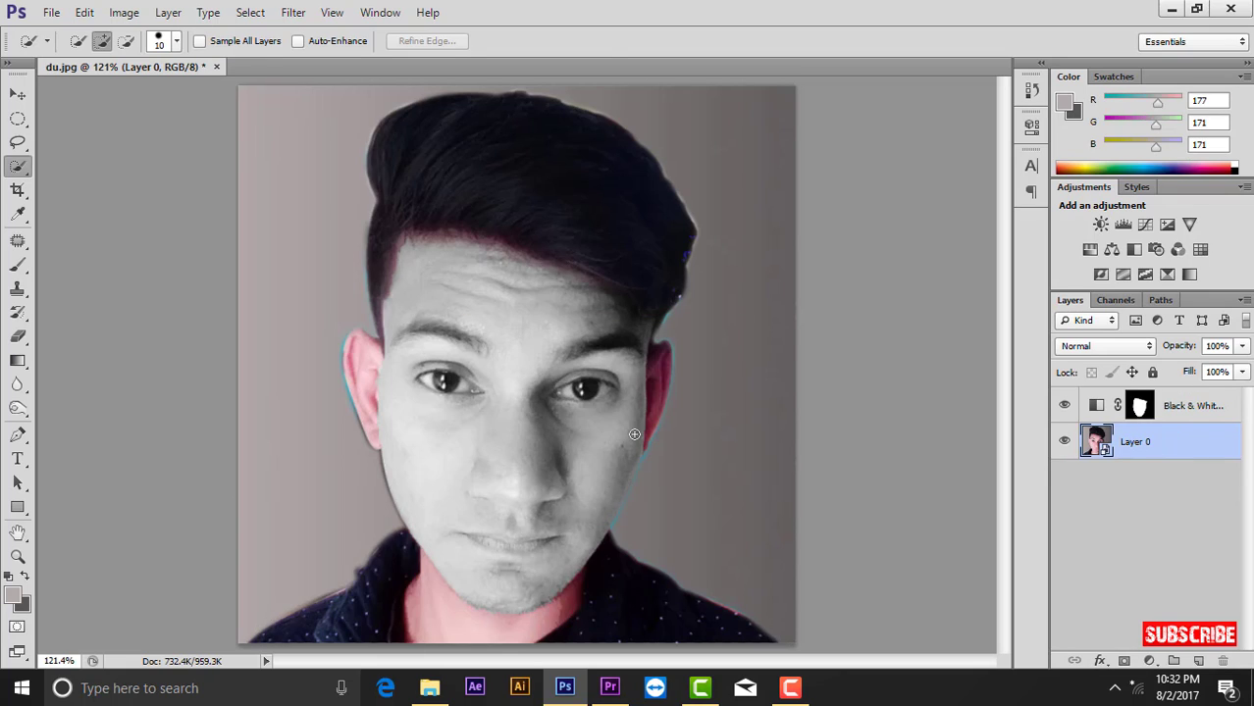
Step: Open the flag image images (19).jpg
{"action": "left_click", "coordinate": [51, 12]}
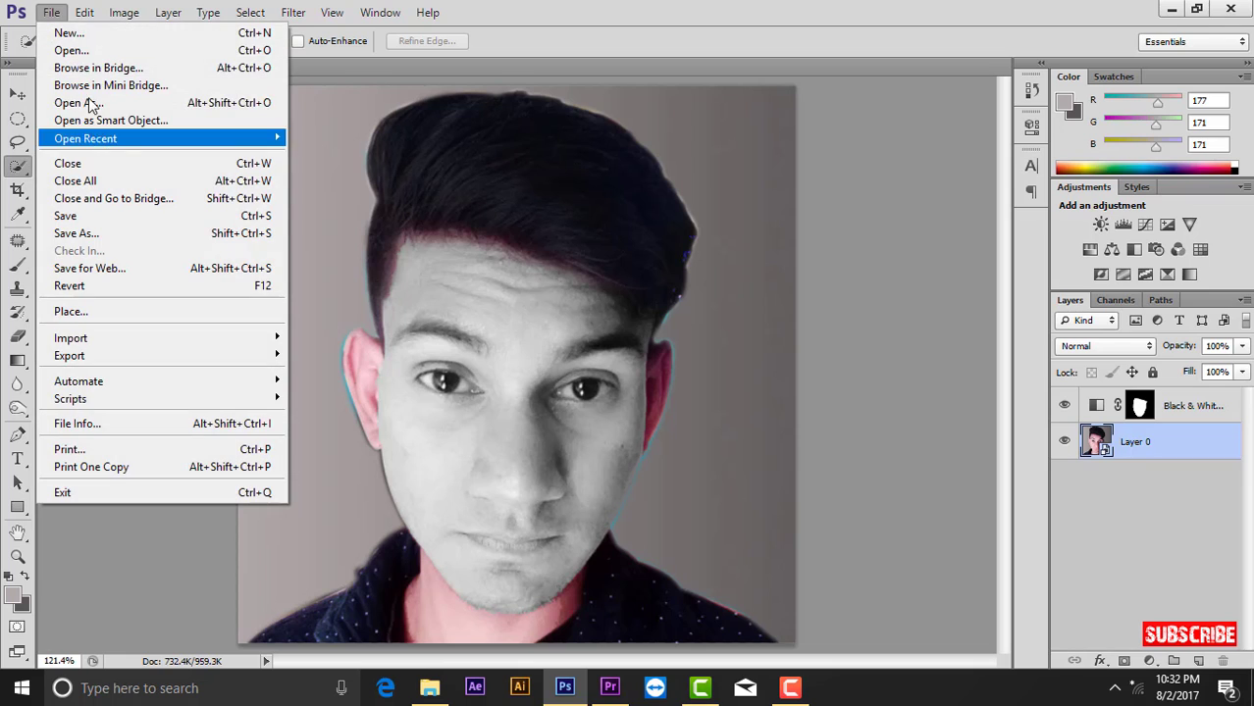
{"action": "left_click", "coordinate": [707, 283]}
{"action": "left_click", "coordinate": [519, 299]}
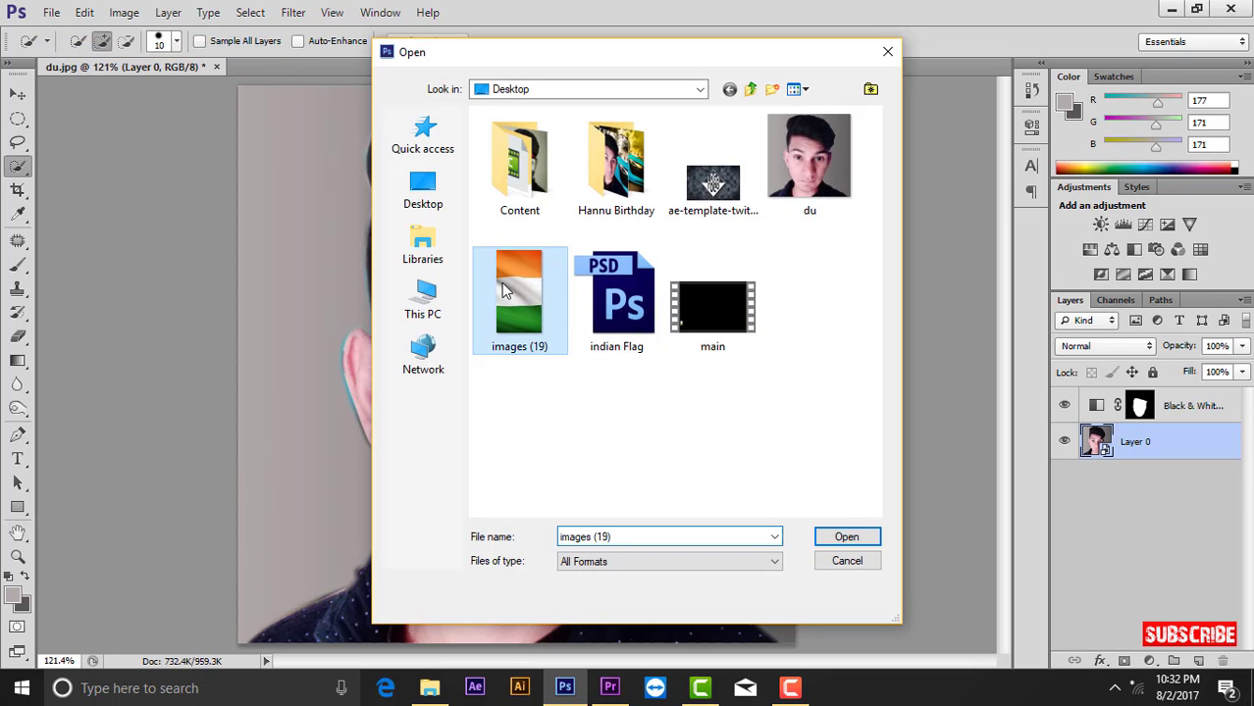
{"action": "left_click", "coordinate": [847, 537]}
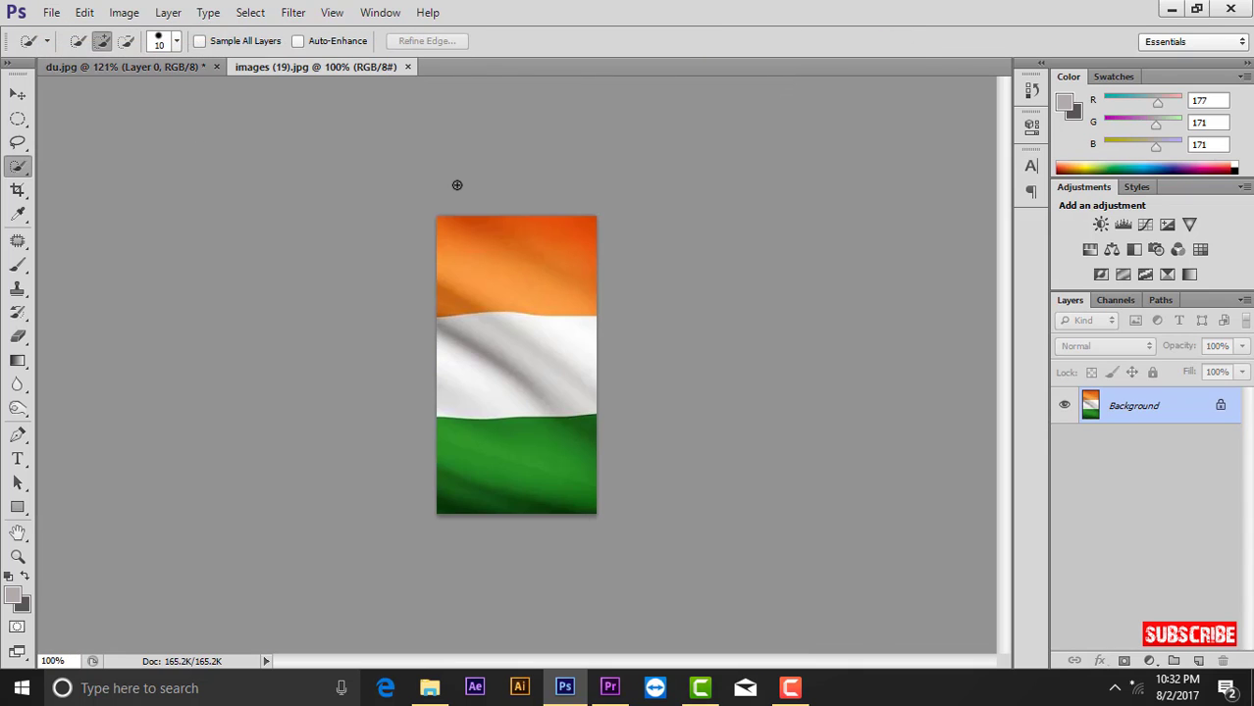
Step: Paste the flag into du.jpg as Layer 1 above Black & White 1, positioned over the face
{"action": "key", "text": "ctrl+a"}
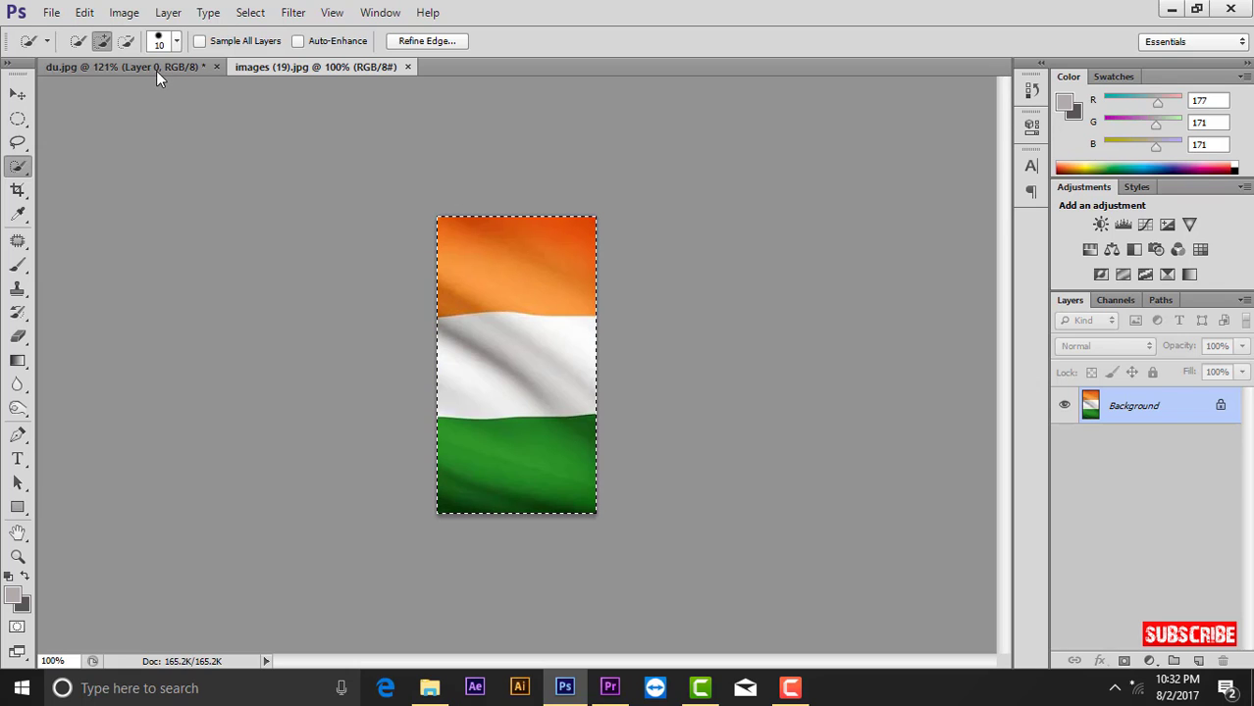
{"action": "left_click", "coordinate": [156, 71]}
{"action": "key", "text": "ctrl+v"}
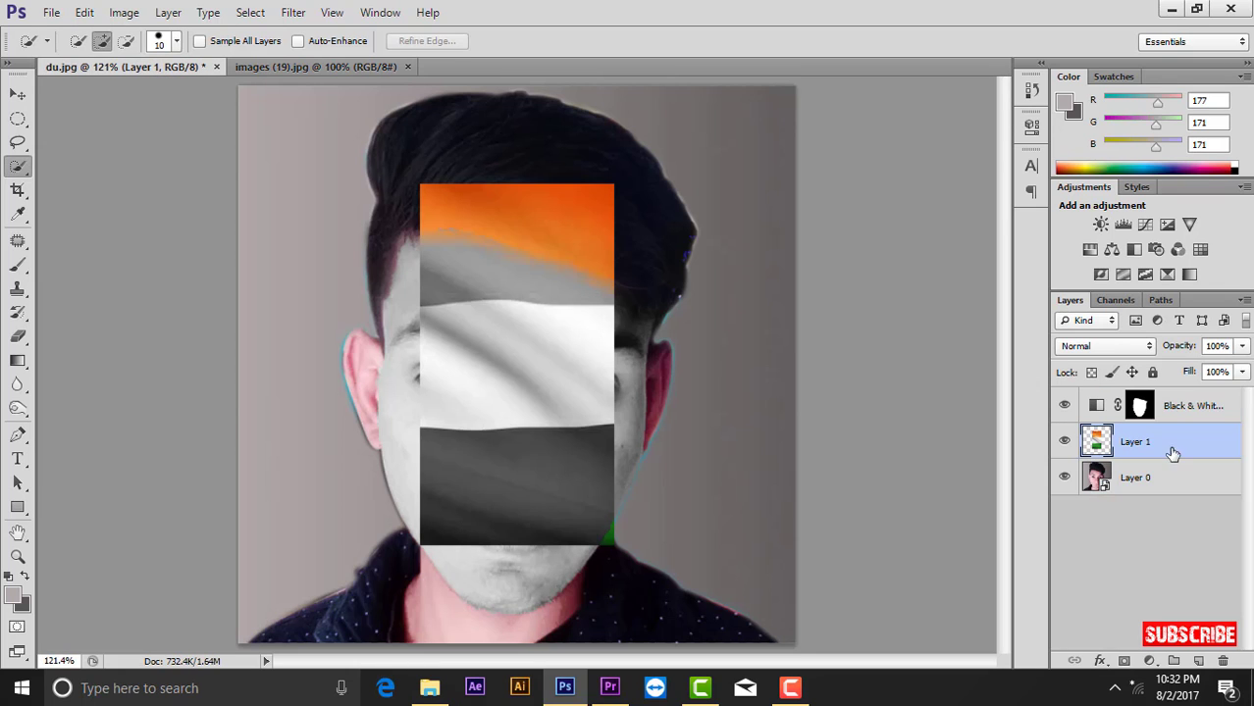
{"action": "left_click_drag", "start_coordinate": [1158, 445], "coordinate": [1158, 403]}
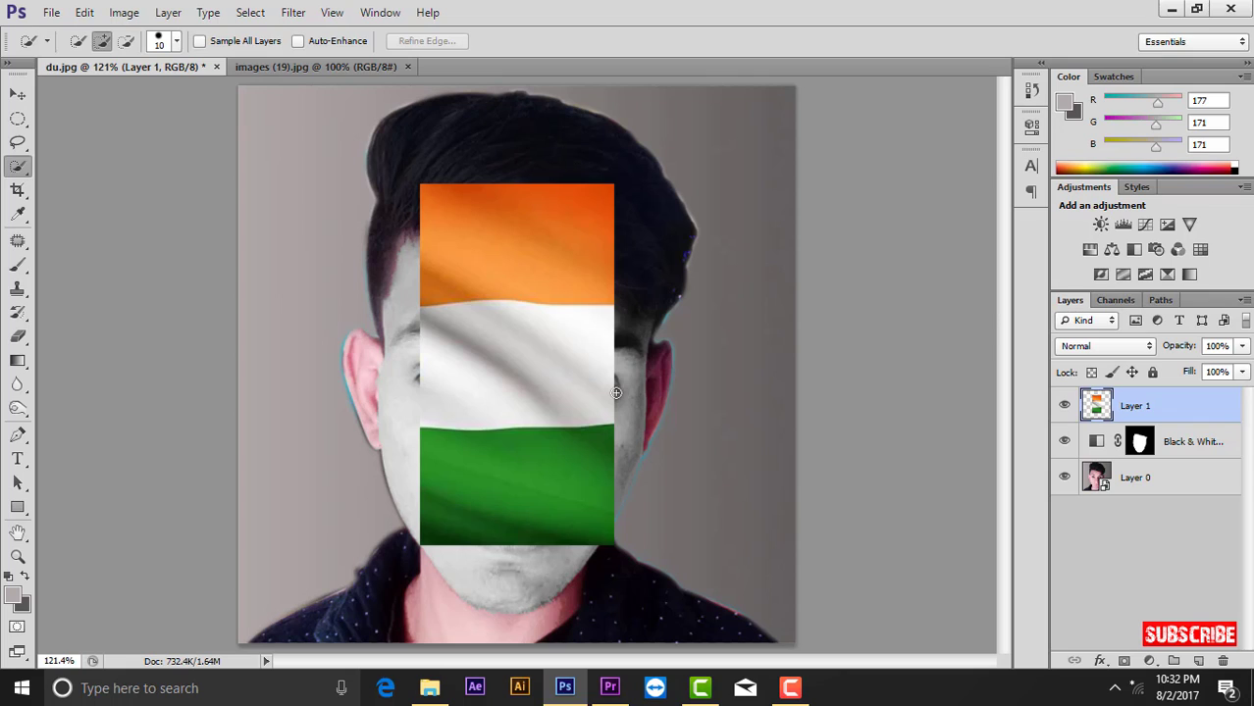
{"action": "key", "text": "v"}
{"action": "left_click_drag", "start_coordinate": [570, 299], "coordinate": [545, 325]}
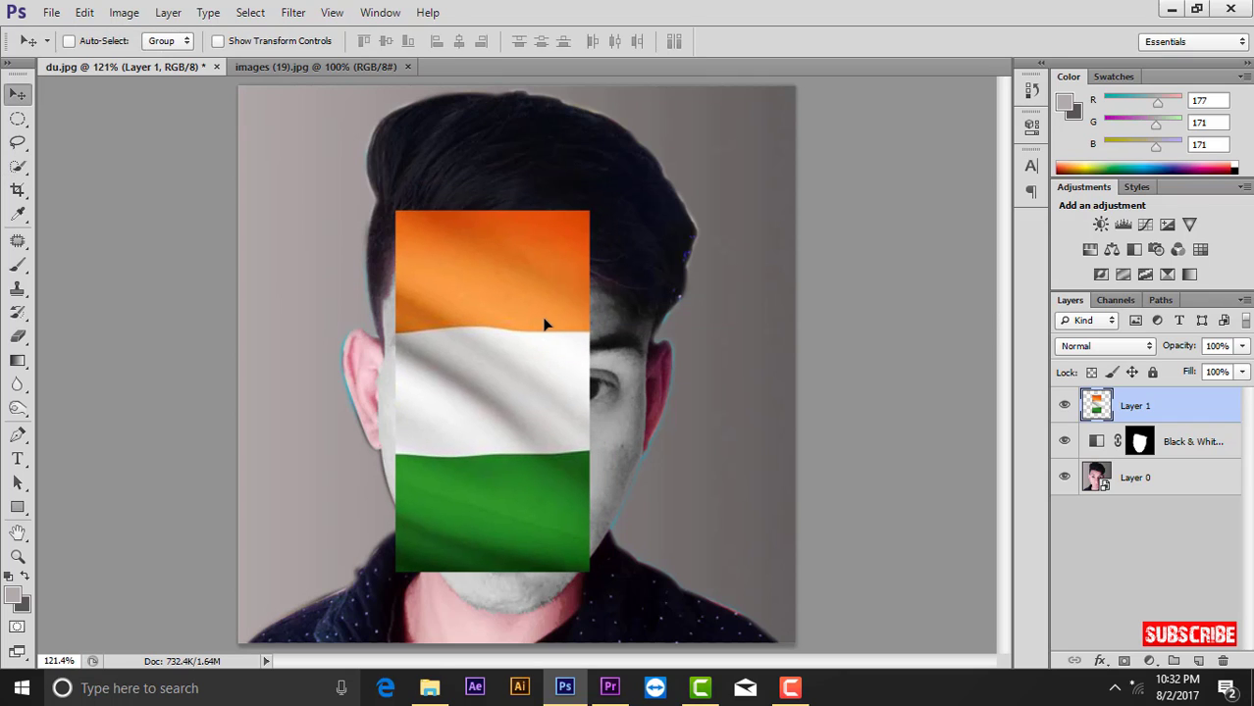
Step: Free-transform the flag to about 146% width and 112% height, centred over the face
{"action": "key", "text": "ctrl+t"}
{"action": "left_click_drag", "start_coordinate": [588, 392], "coordinate": [652, 391]}
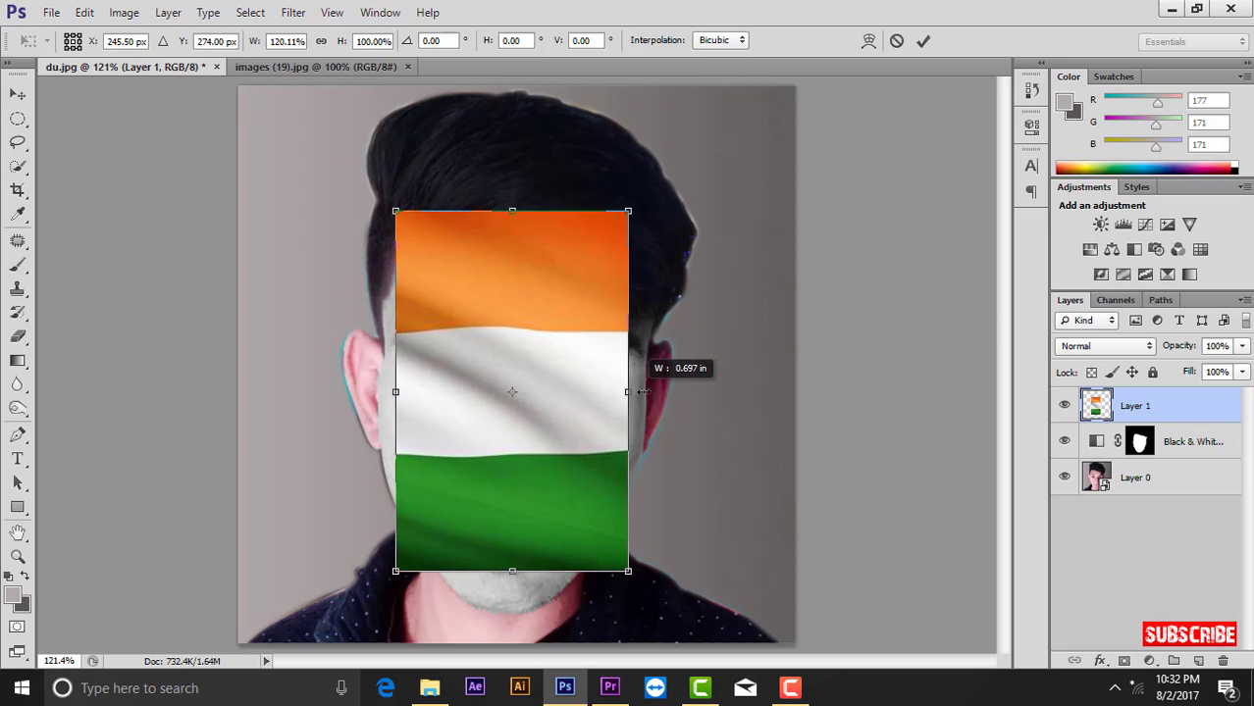
{"action": "left_click_drag", "start_coordinate": [525, 572], "coordinate": [525, 613]}
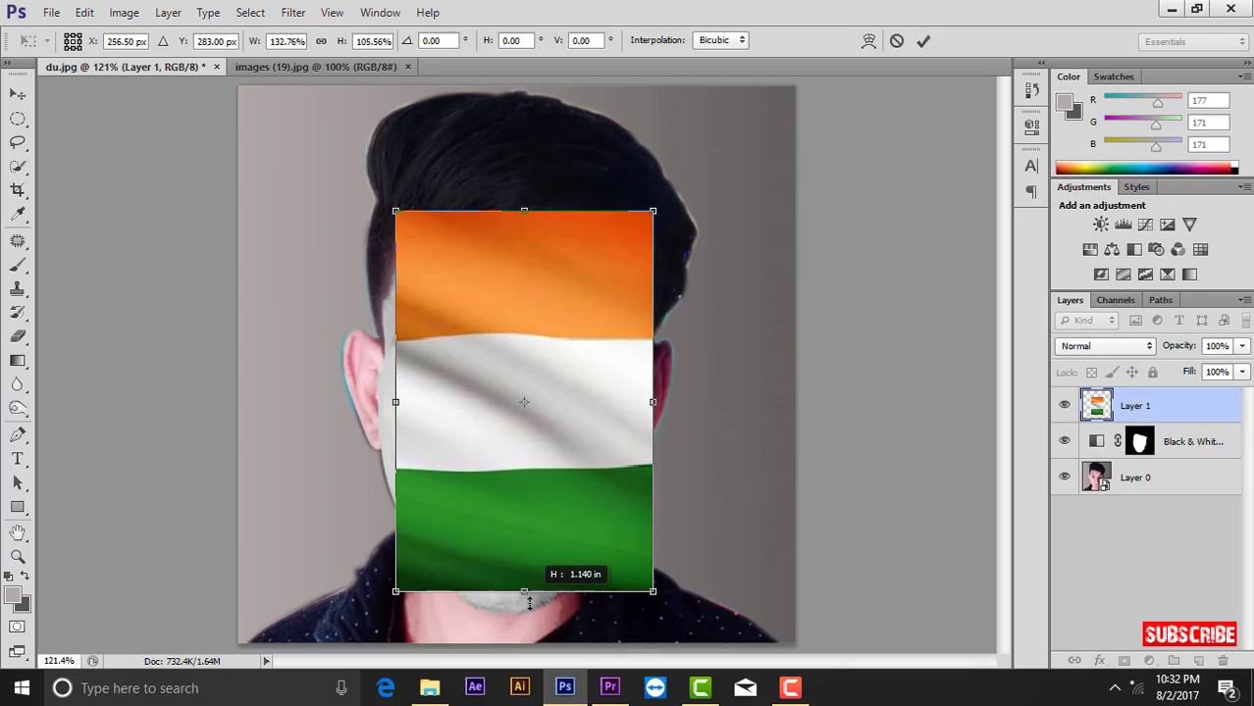
{"action": "left_click_drag", "start_coordinate": [395, 412], "coordinate": [365, 412]}
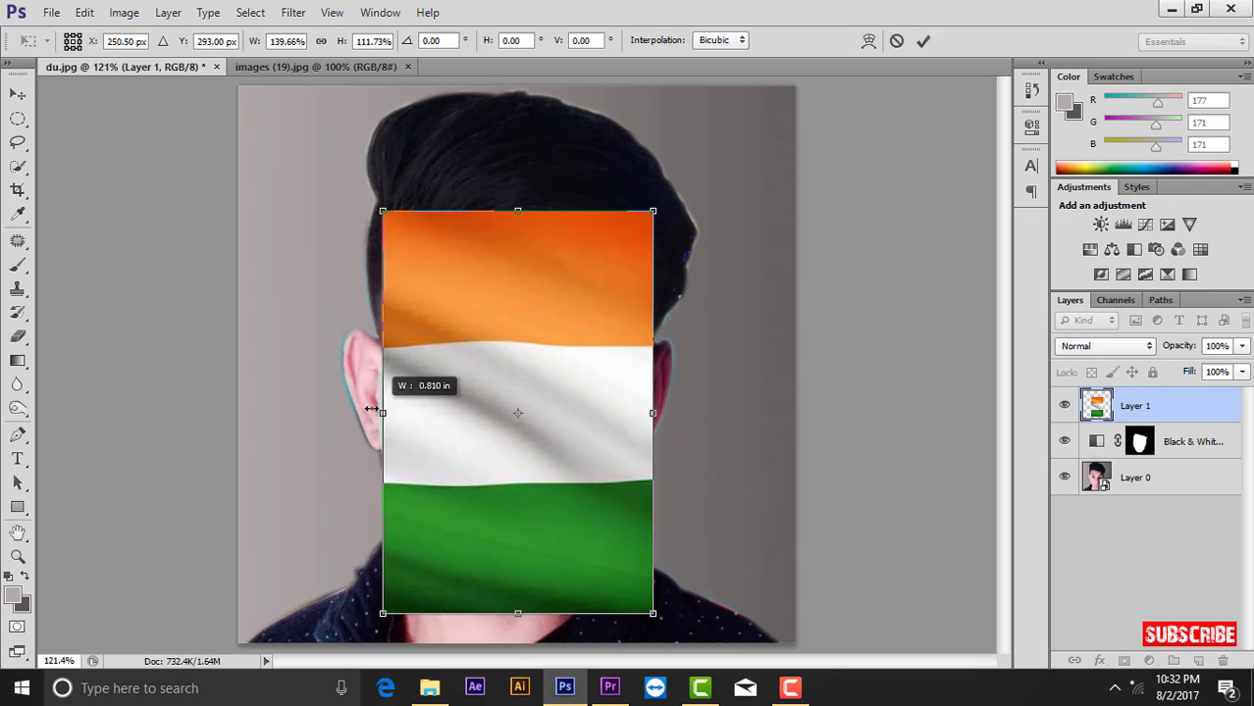
{"action": "left_click_drag", "start_coordinate": [535, 412], "coordinate": [532, 412]}
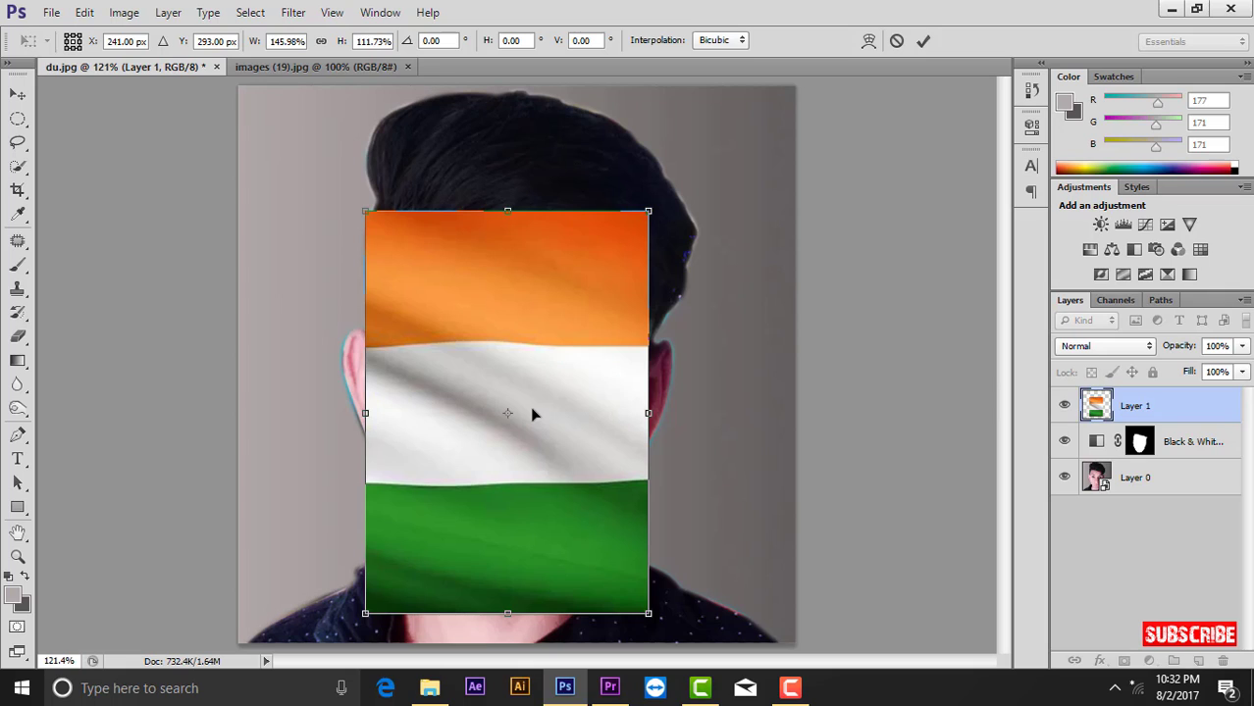
{"action": "key", "text": "Return"}
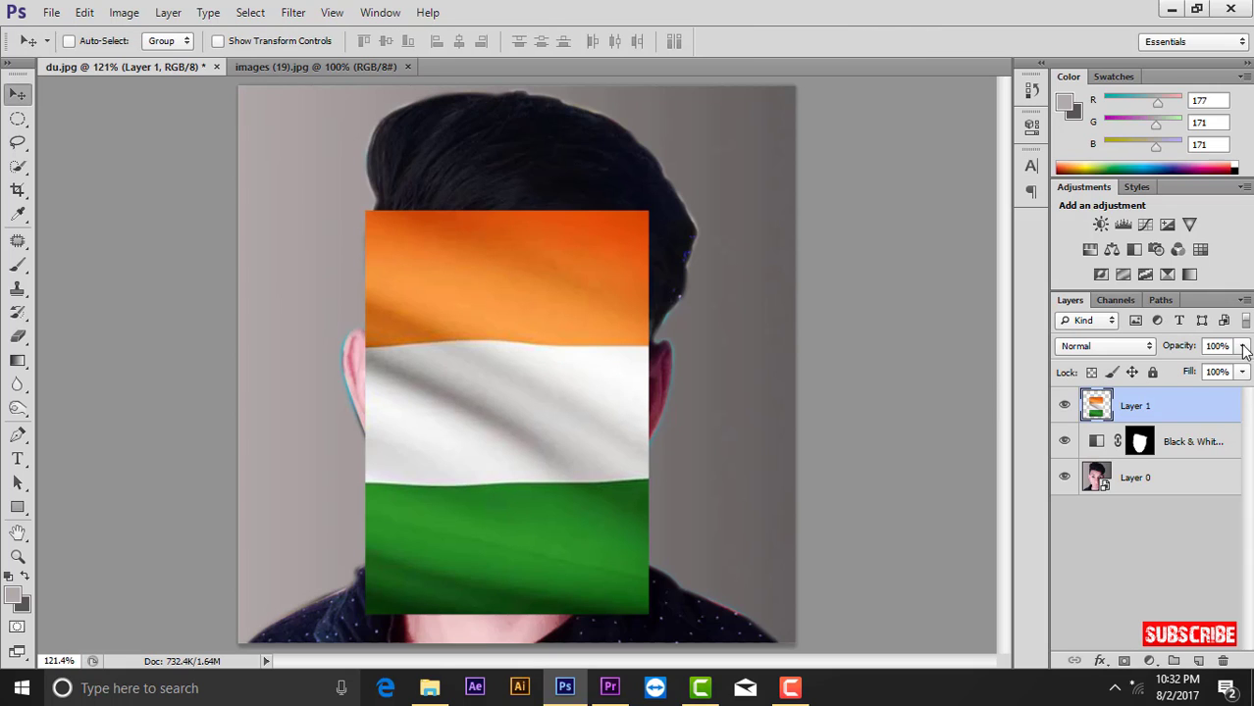
Step: Set the flag layer's opacity to 30%
{"action": "type", "text": "30"}
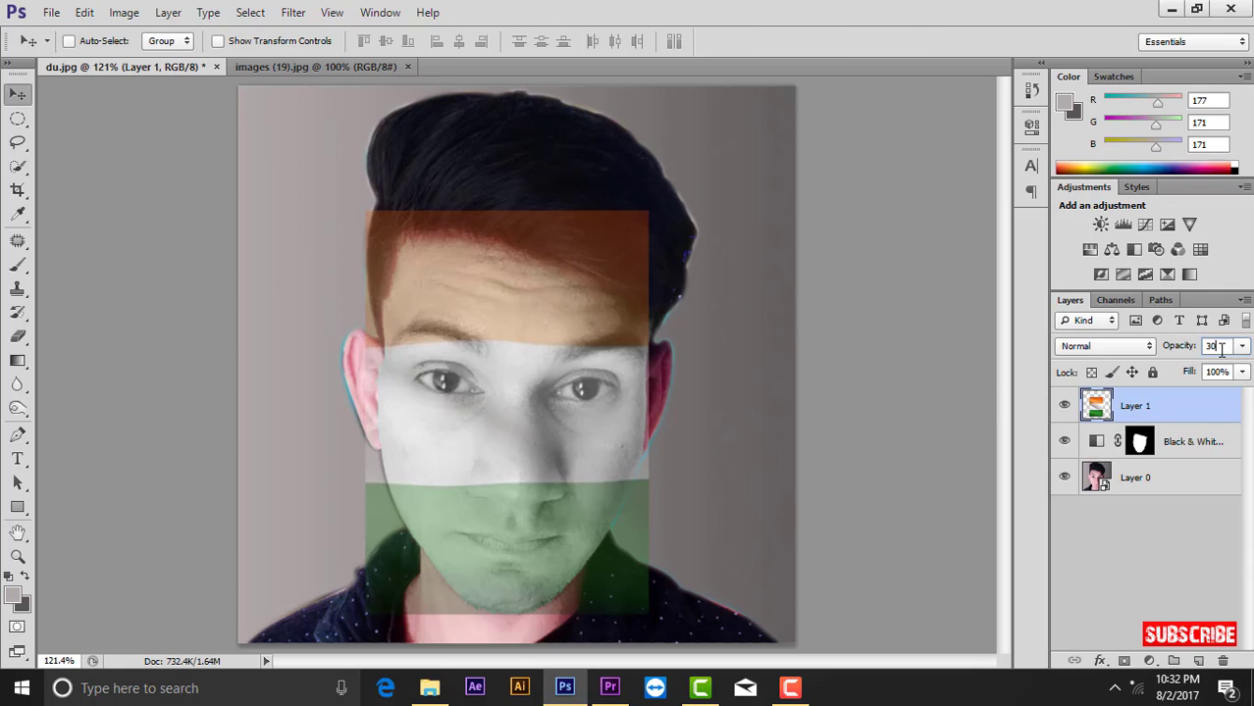
{"action": "right_click", "coordinate": [554, 279]}
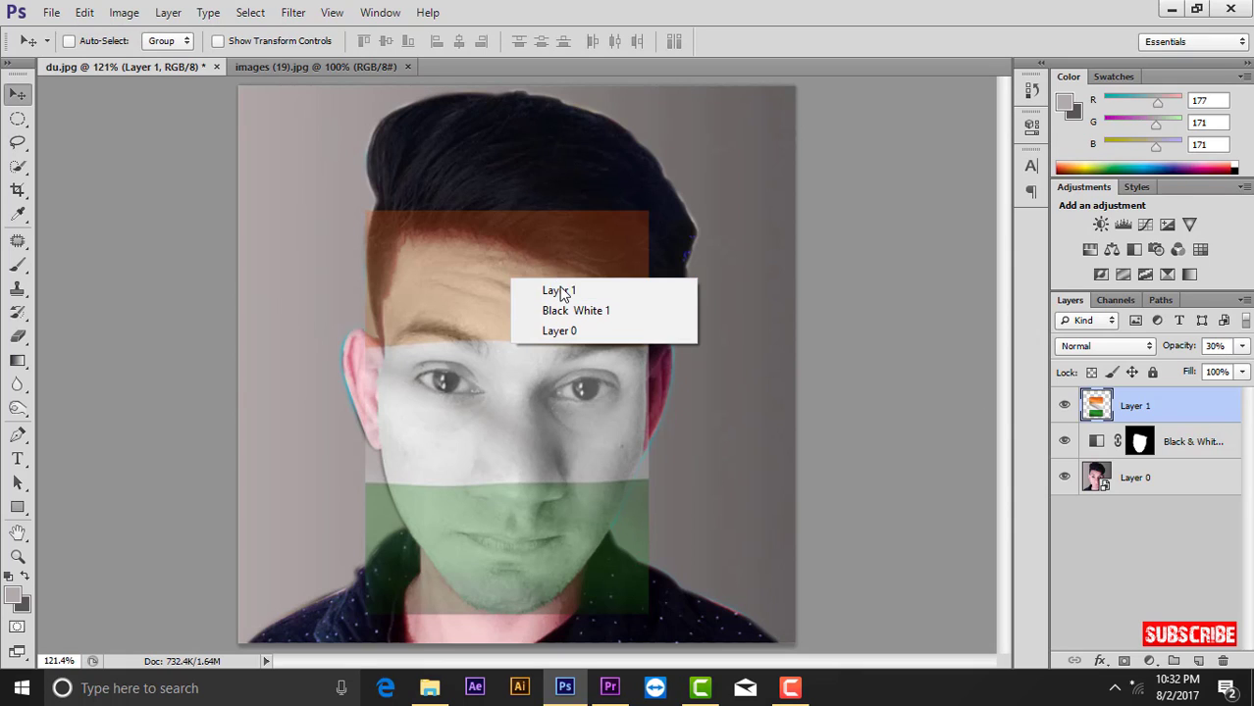
{"action": "left_click", "coordinate": [559, 287]}
Step: Move the face mask onto Layer 1 so the flag tints only the face
{"action": "right_click", "coordinate": [557, 279]}
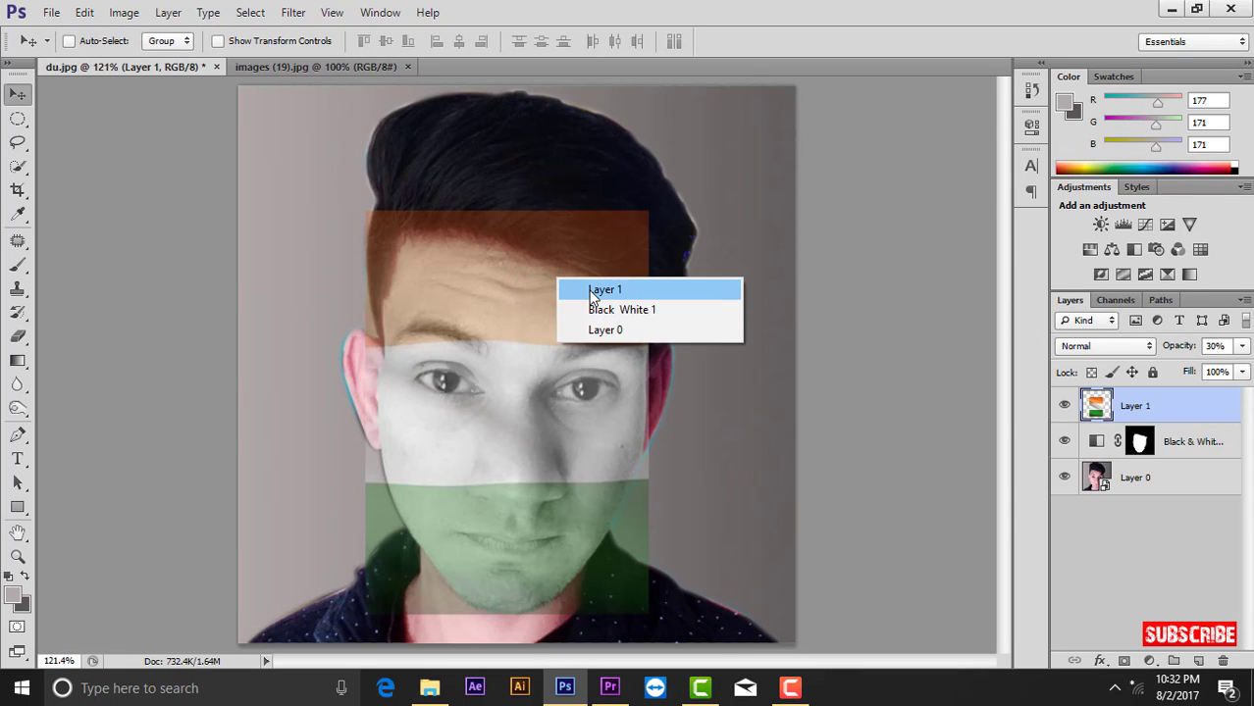
{"action": "left_click", "coordinate": [588, 290]}
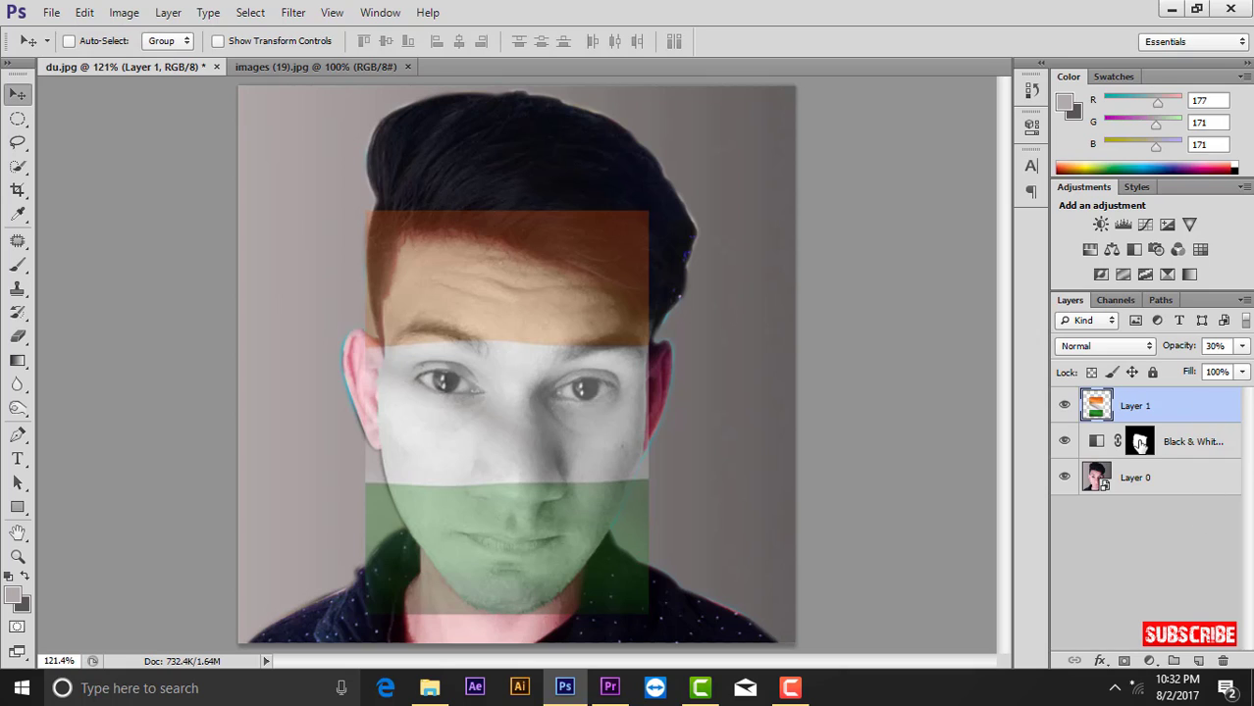
{"action": "left_click_drag", "start_coordinate": [1139, 443], "coordinate": [1139, 406]}
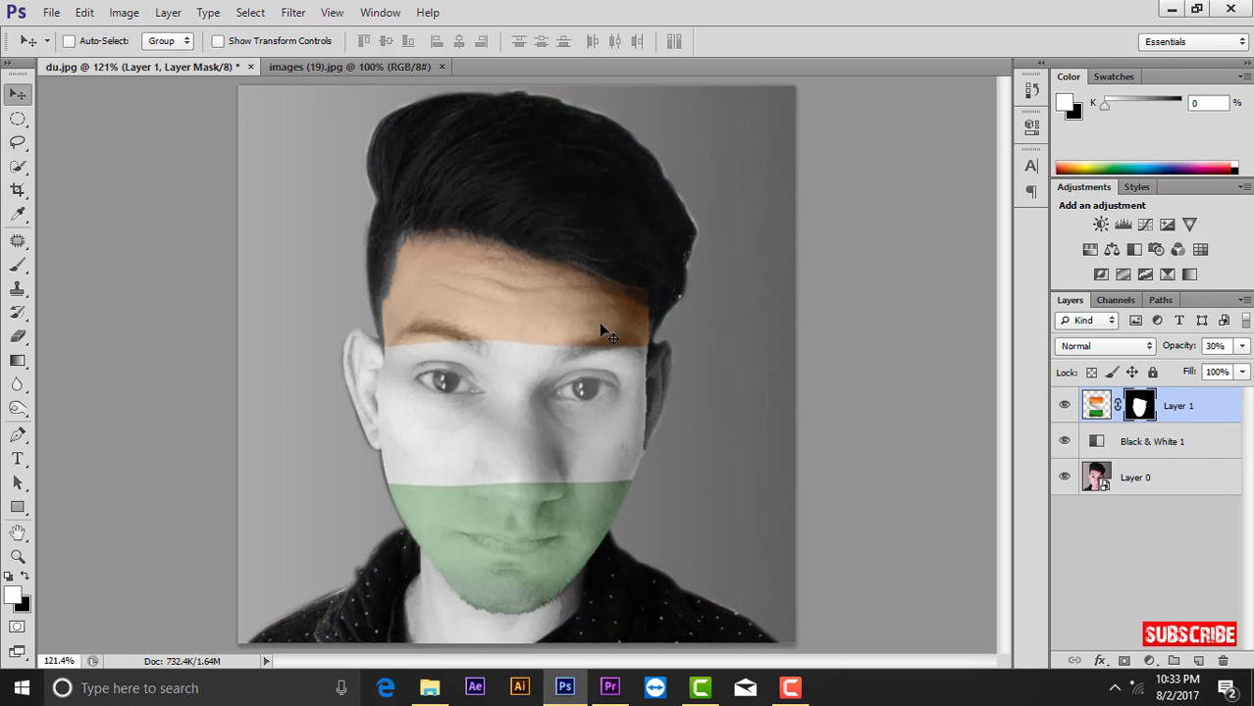
{"action": "right_click", "coordinate": [524, 305]}
{"action": "left_click", "coordinate": [545, 317]}
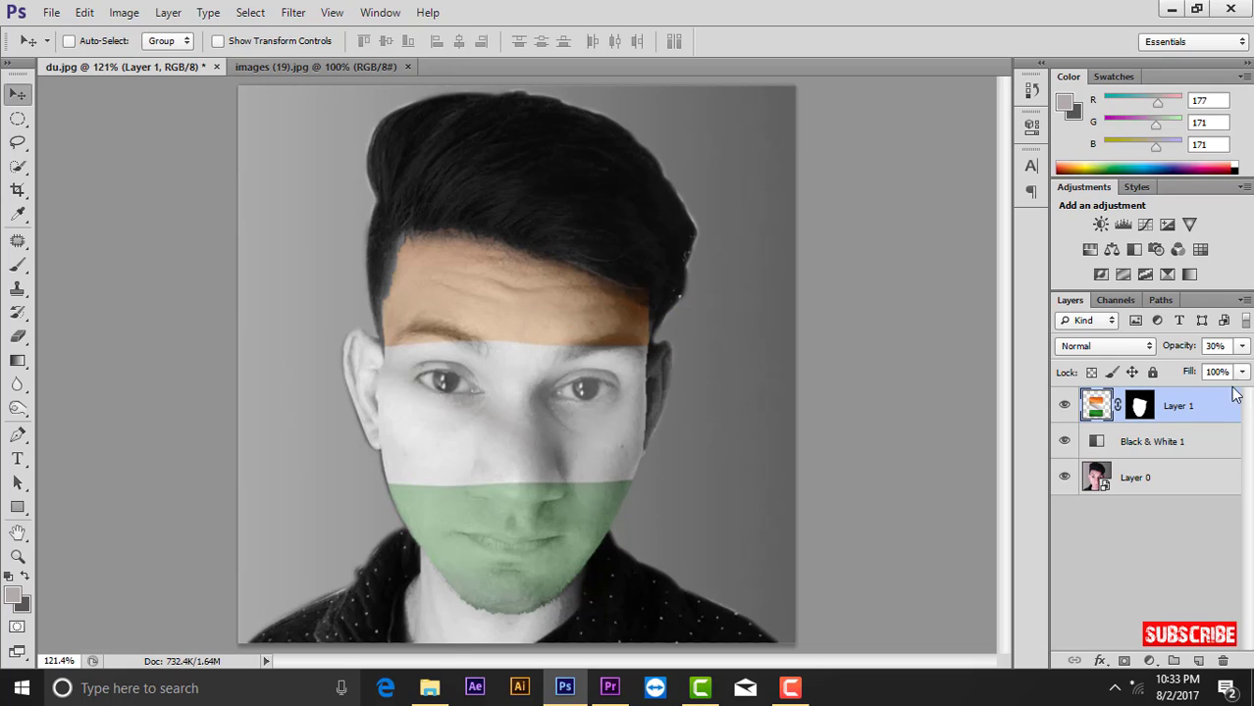
Step: Displace the flag layer at scale 5 using indian Flag.psd as the displacement map
{"action": "left_click", "coordinate": [294, 14]}
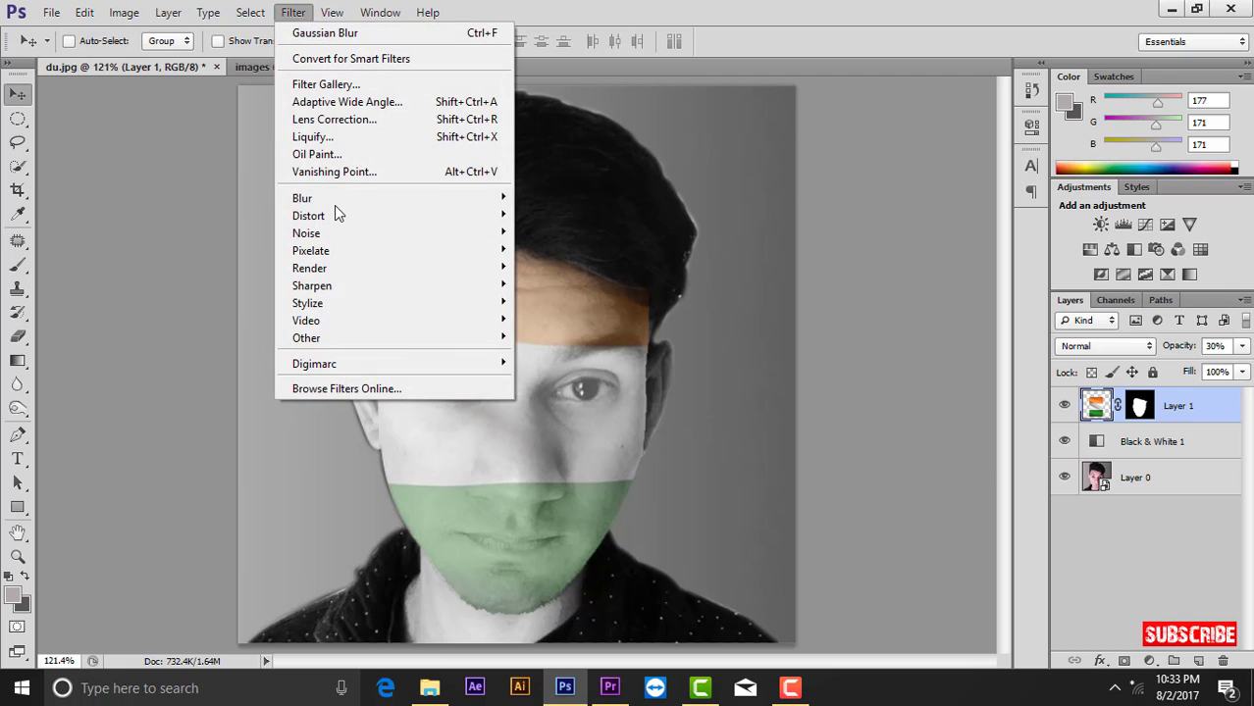
{"action": "mouse_move", "coordinate": [308, 215]}
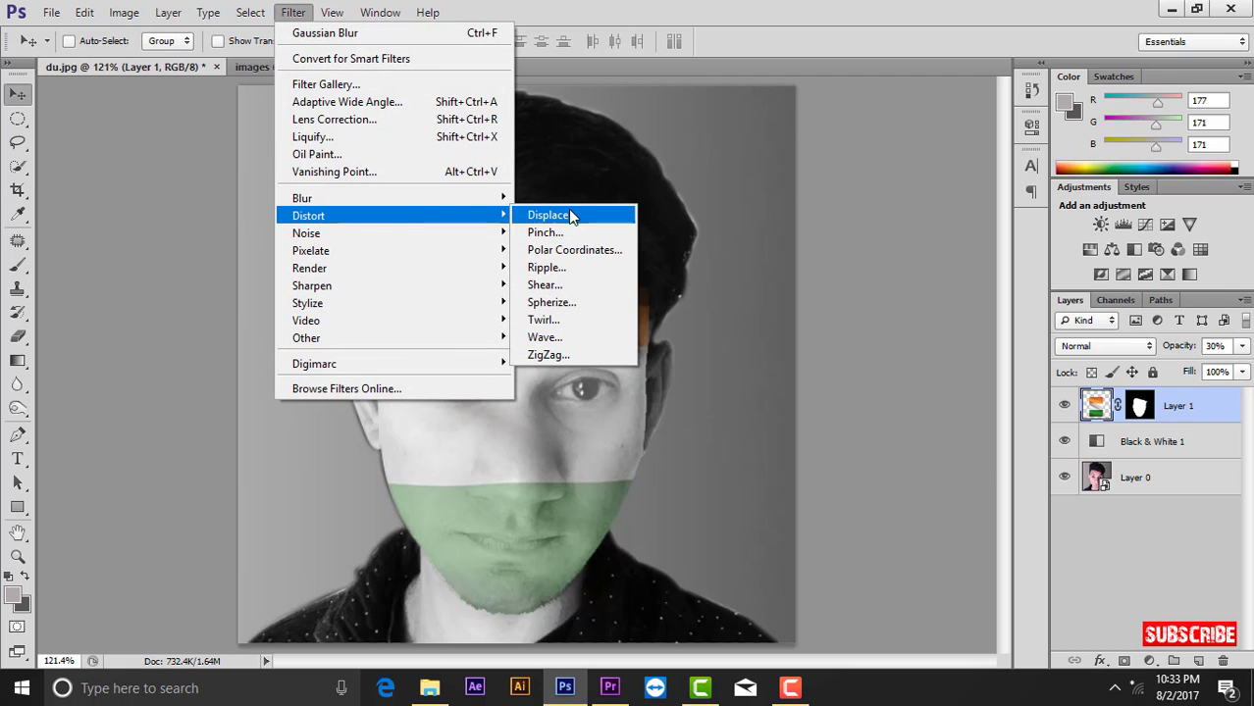
{"action": "left_click", "coordinate": [572, 209]}
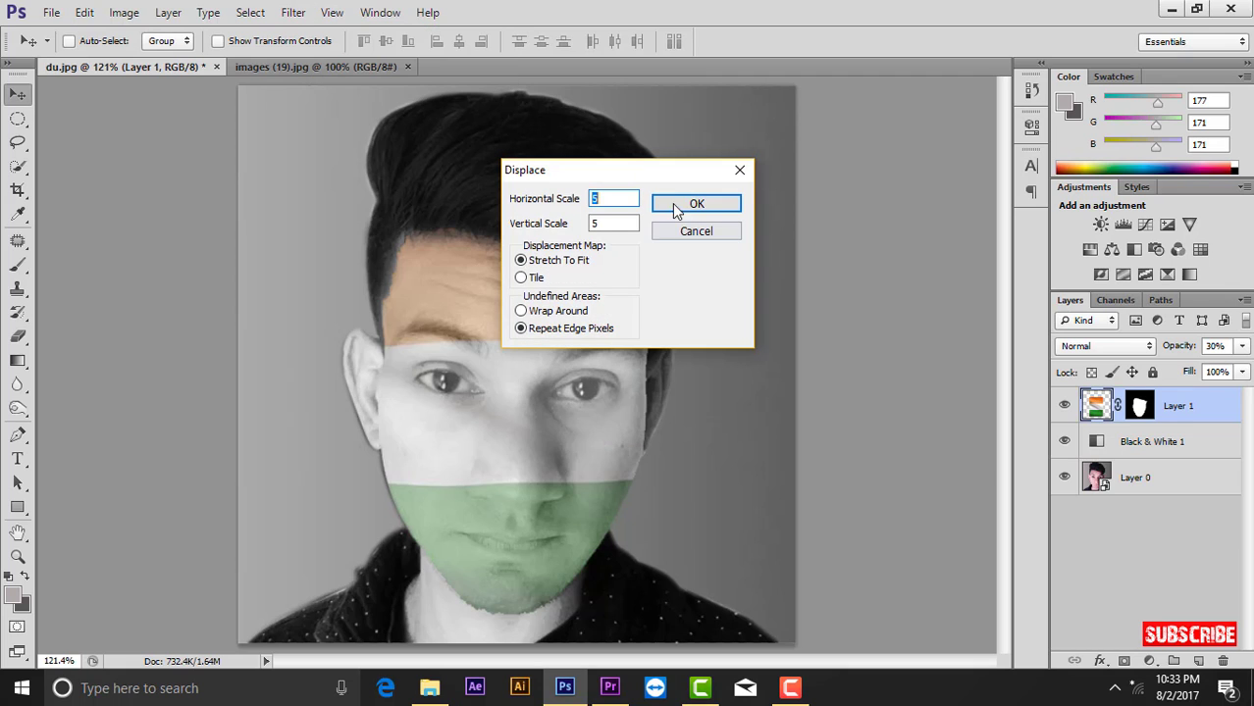
{"action": "left_click", "coordinate": [676, 204]}
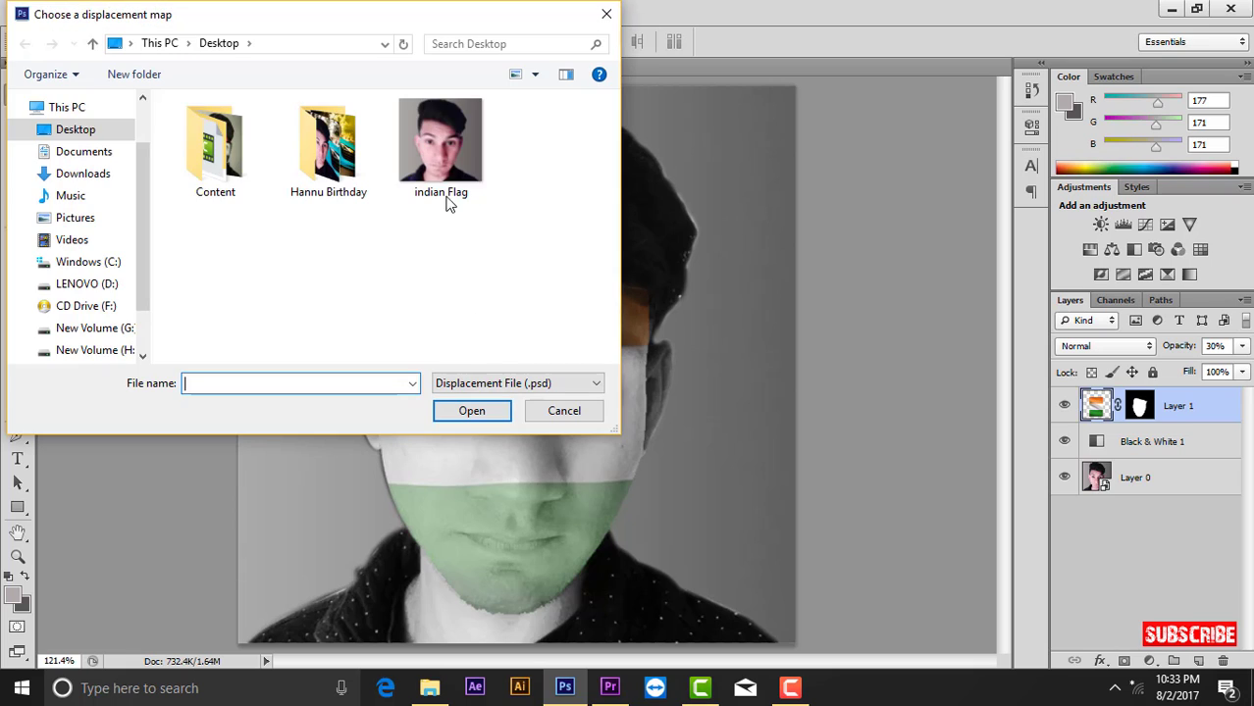
{"action": "left_click", "coordinate": [443, 192]}
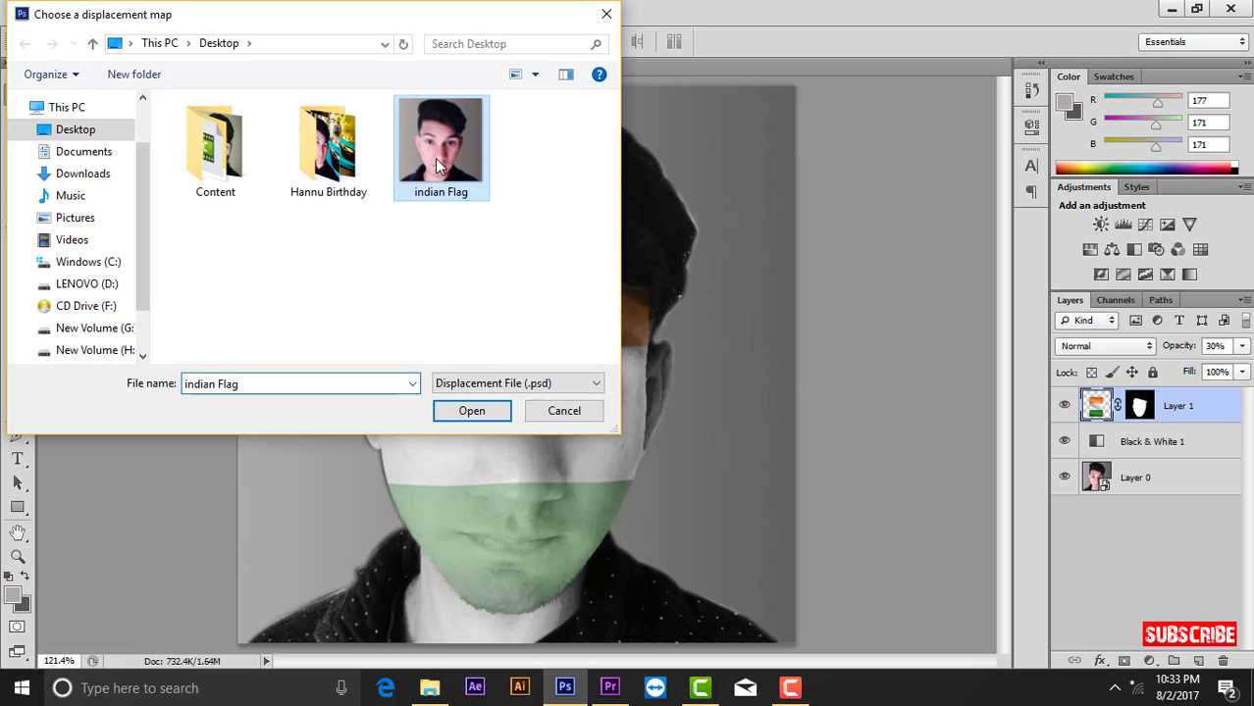
{"action": "left_click", "coordinate": [475, 410]}
{"action": "right_click", "coordinate": [520, 303]}
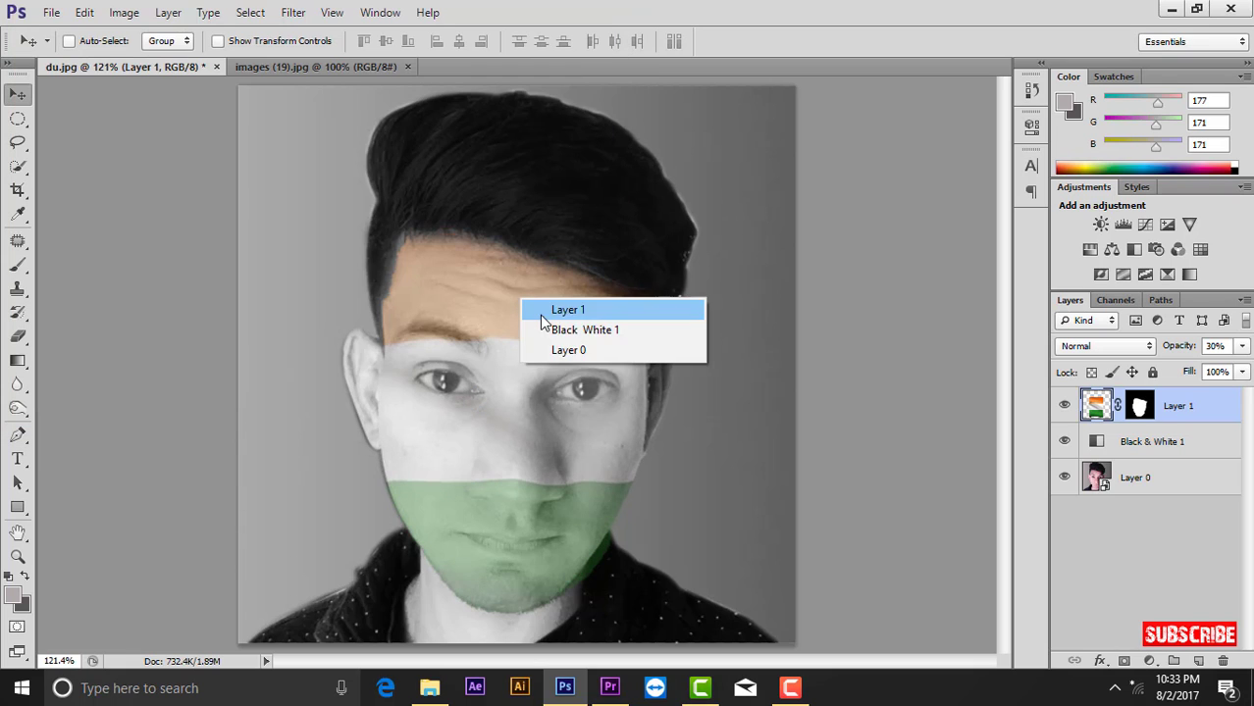
{"action": "left_click", "coordinate": [541, 310]}
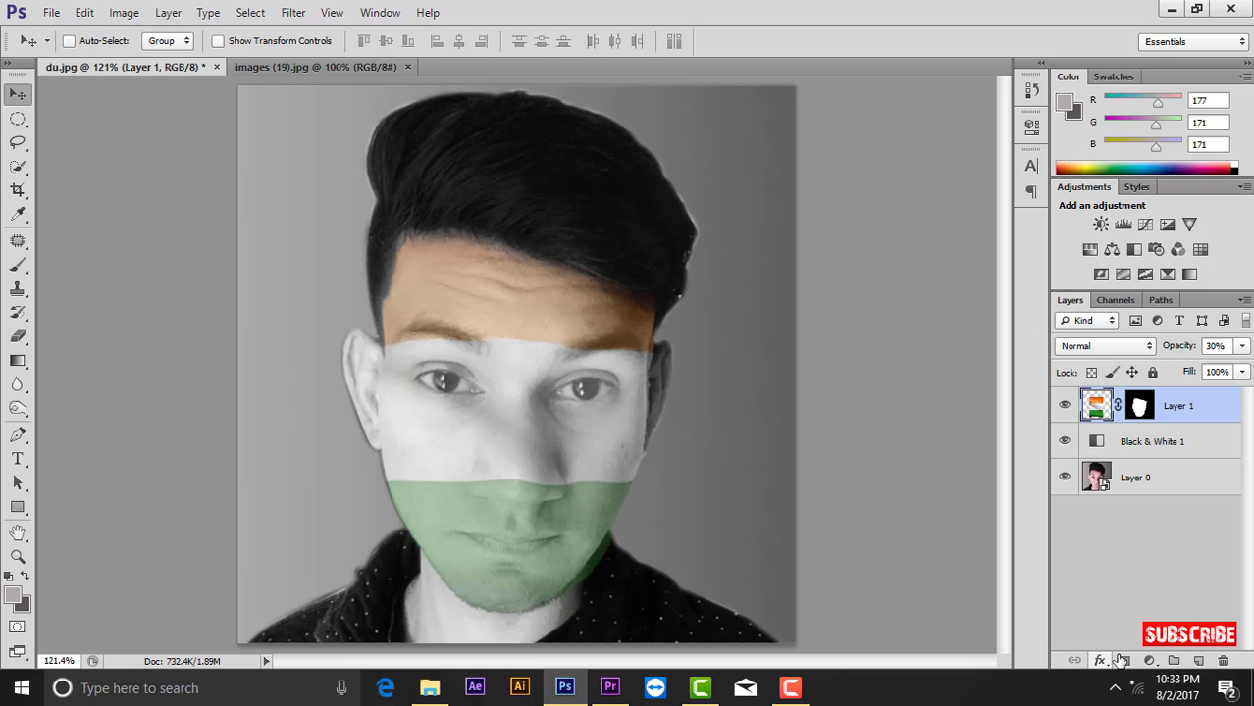
Step: Add a Vibrance adjustment layer set to +47
{"action": "left_click", "coordinate": [1150, 664]}
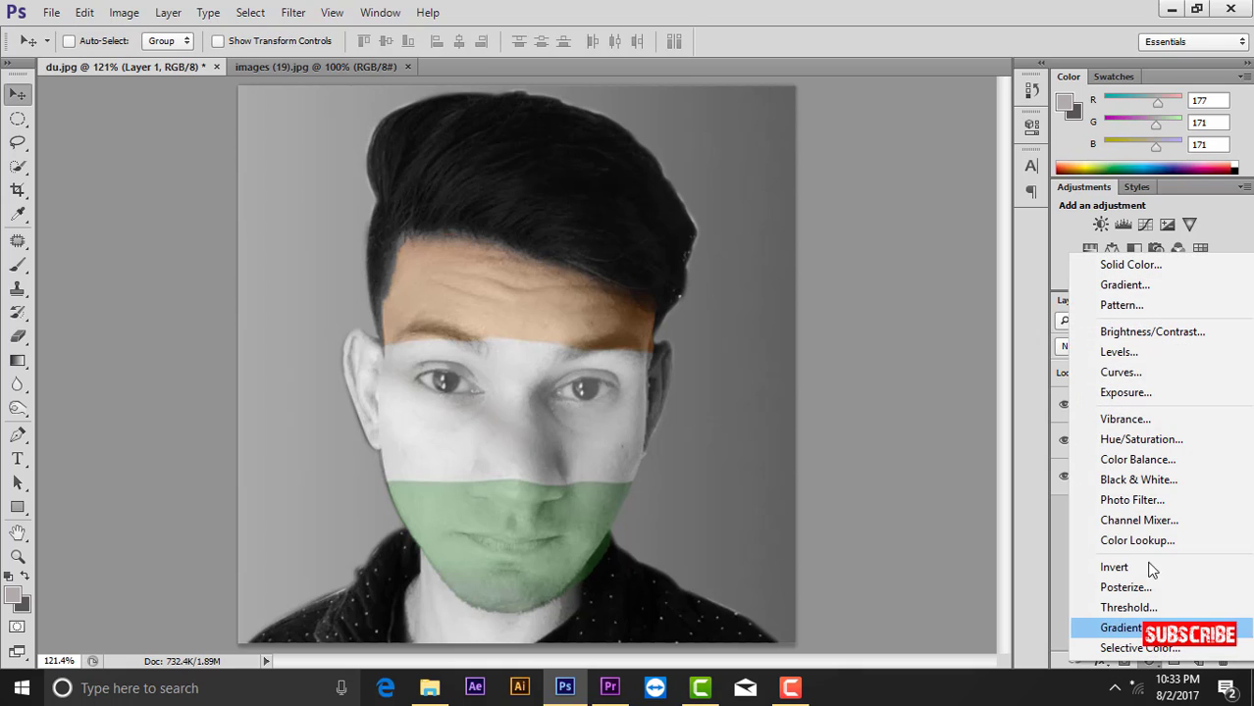
{"action": "left_click", "coordinate": [1120, 418]}
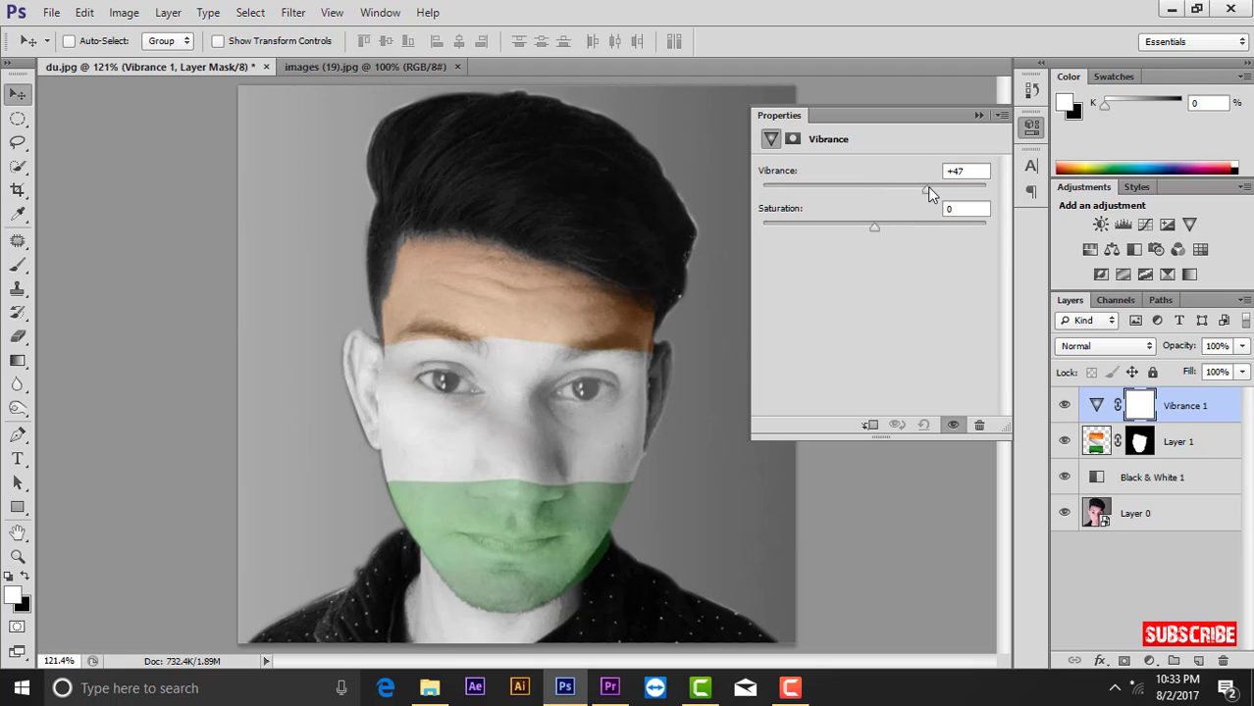
{"action": "left_click", "coordinate": [978, 115]}
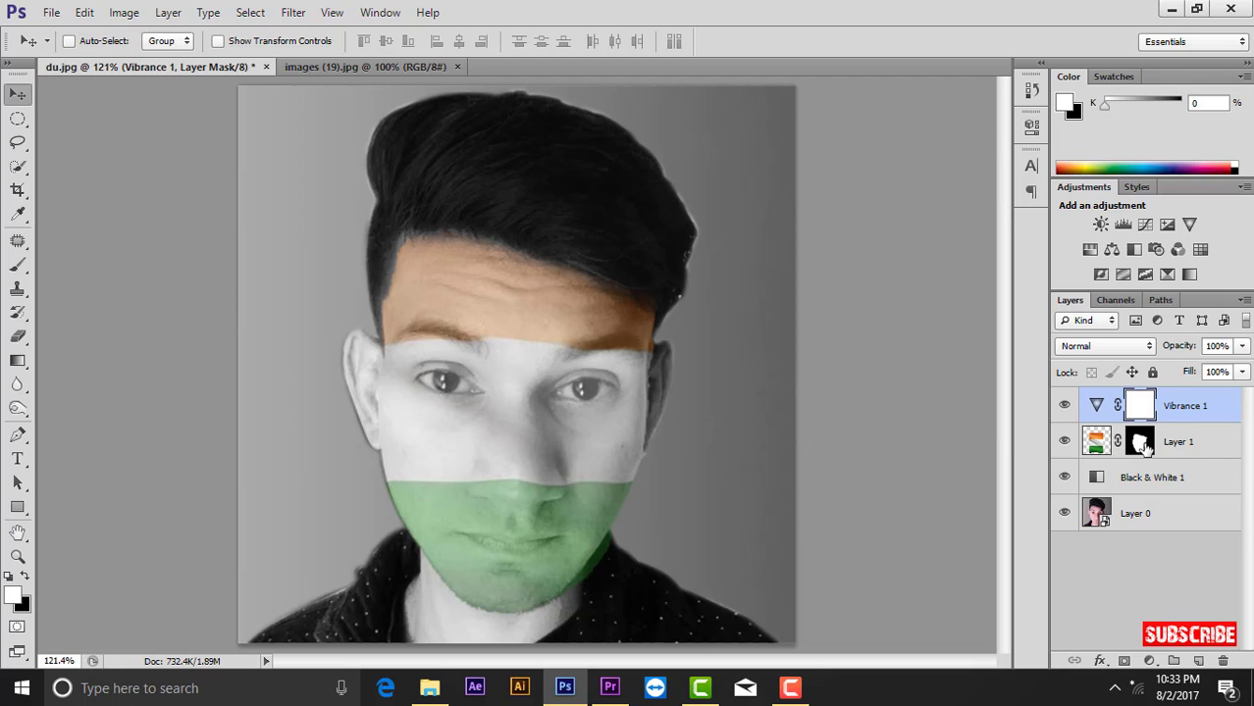
Step: Move Layer 1's face mask onto Vibrance 1 and place Layer 1 above it
{"action": "left_click_drag", "start_coordinate": [1135, 422], "coordinate": [1137, 405]}
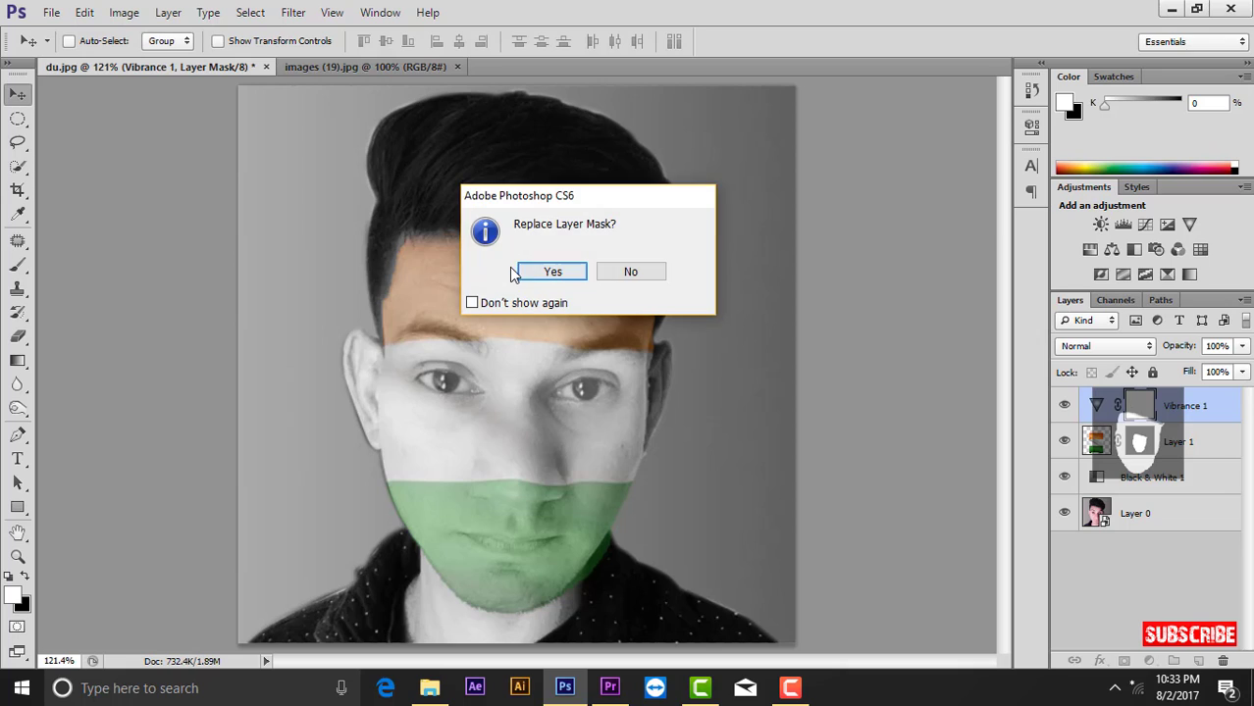
{"action": "left_click", "coordinate": [546, 273]}
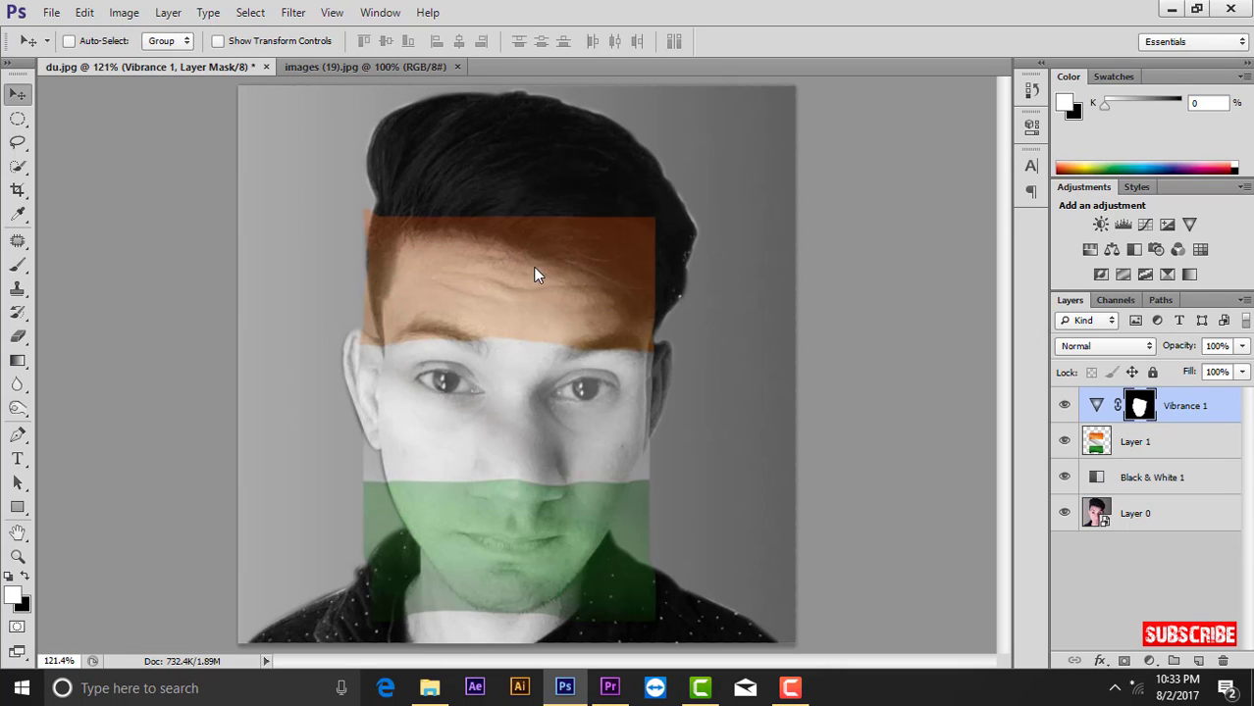
{"action": "left_click_drag", "start_coordinate": [1136, 443], "coordinate": [1138, 405]}
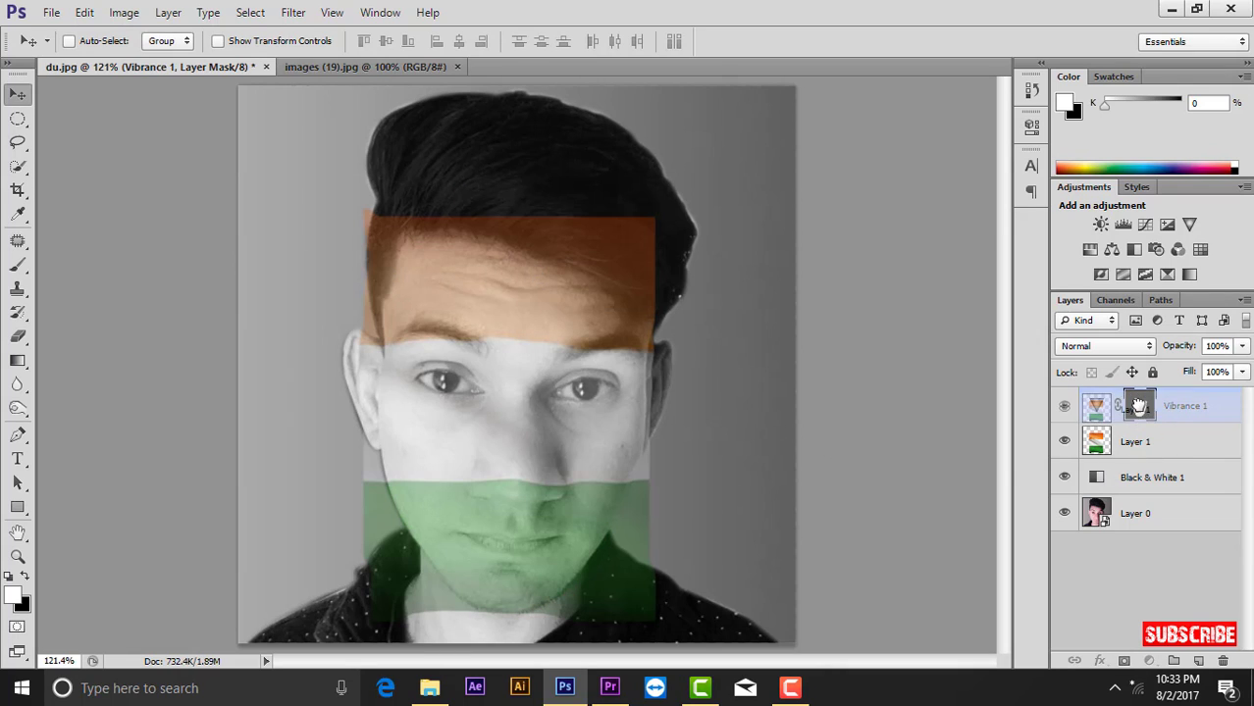
{"action": "key", "text": "ctrl+z"}
{"action": "key", "text": "ctrl+z"}
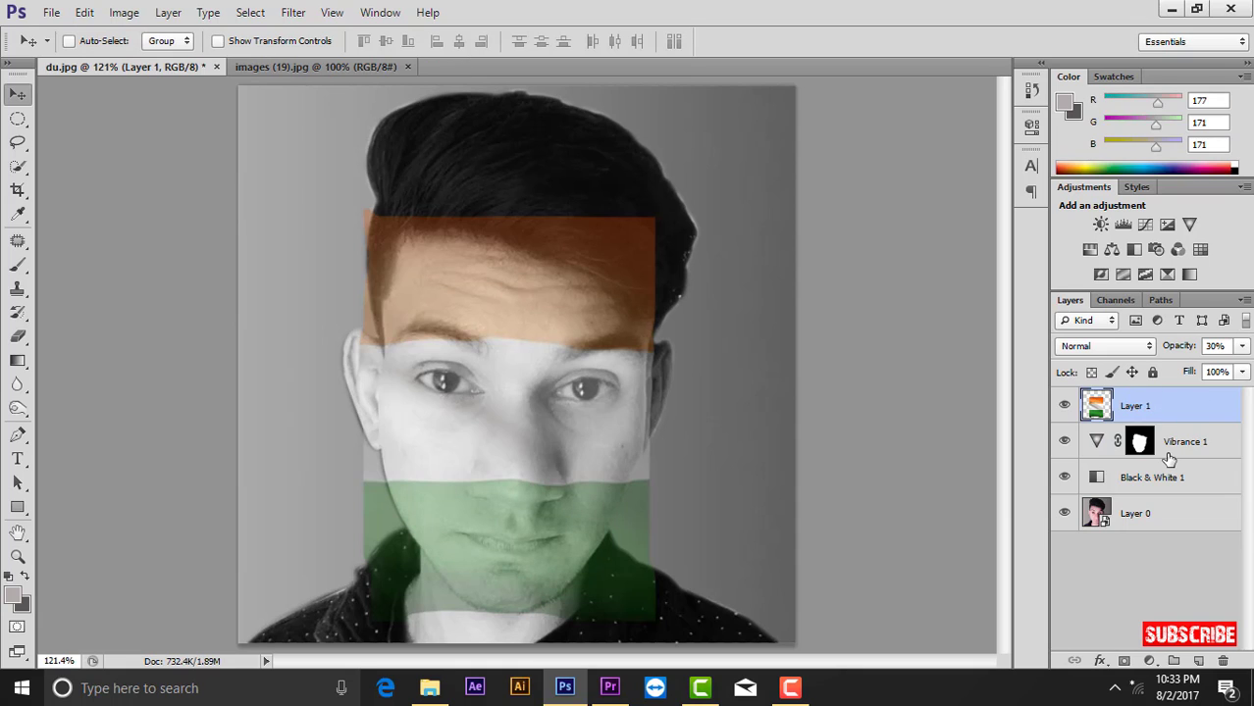
{"action": "key", "text": "ctrl+z"}
Step: Return the face mask to Layer 1 and set the flag layer's opacity to 53%
{"action": "left_click_drag", "start_coordinate": [1169, 459], "coordinate": [1167, 457]}
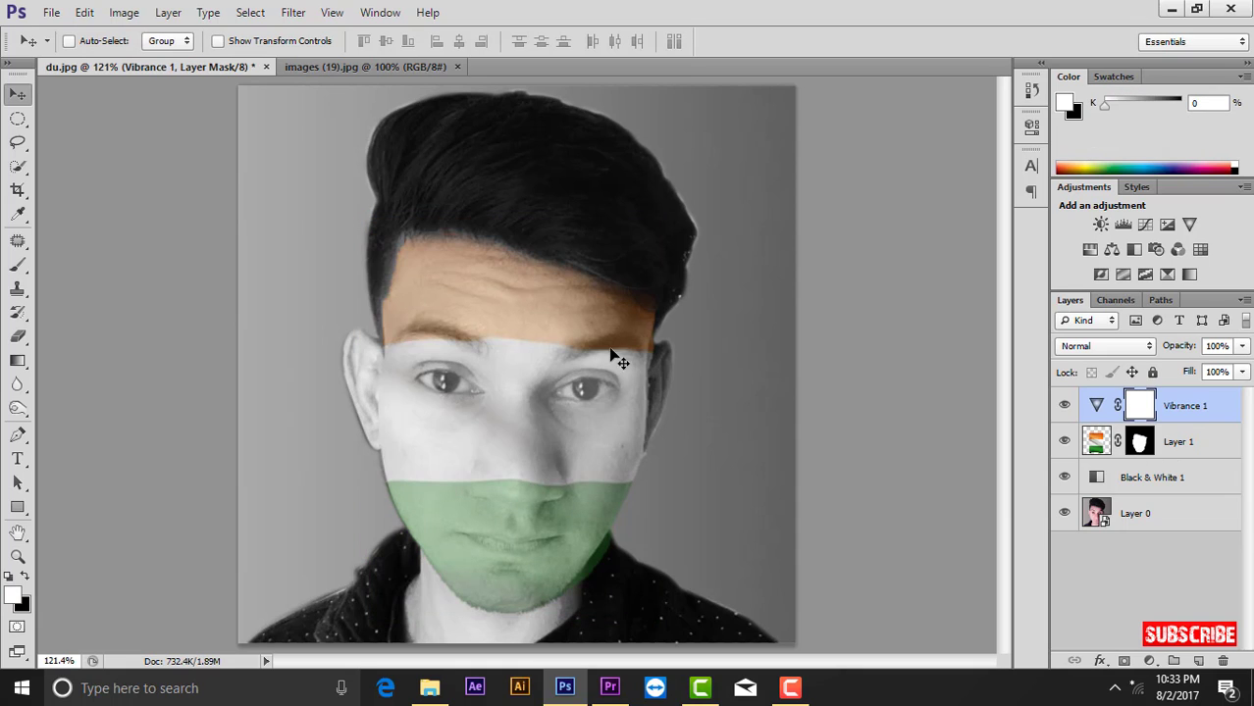
{"action": "right_click", "coordinate": [576, 329]}
{"action": "left_click", "coordinate": [601, 334]}
{"action": "right_click", "coordinate": [567, 327]}
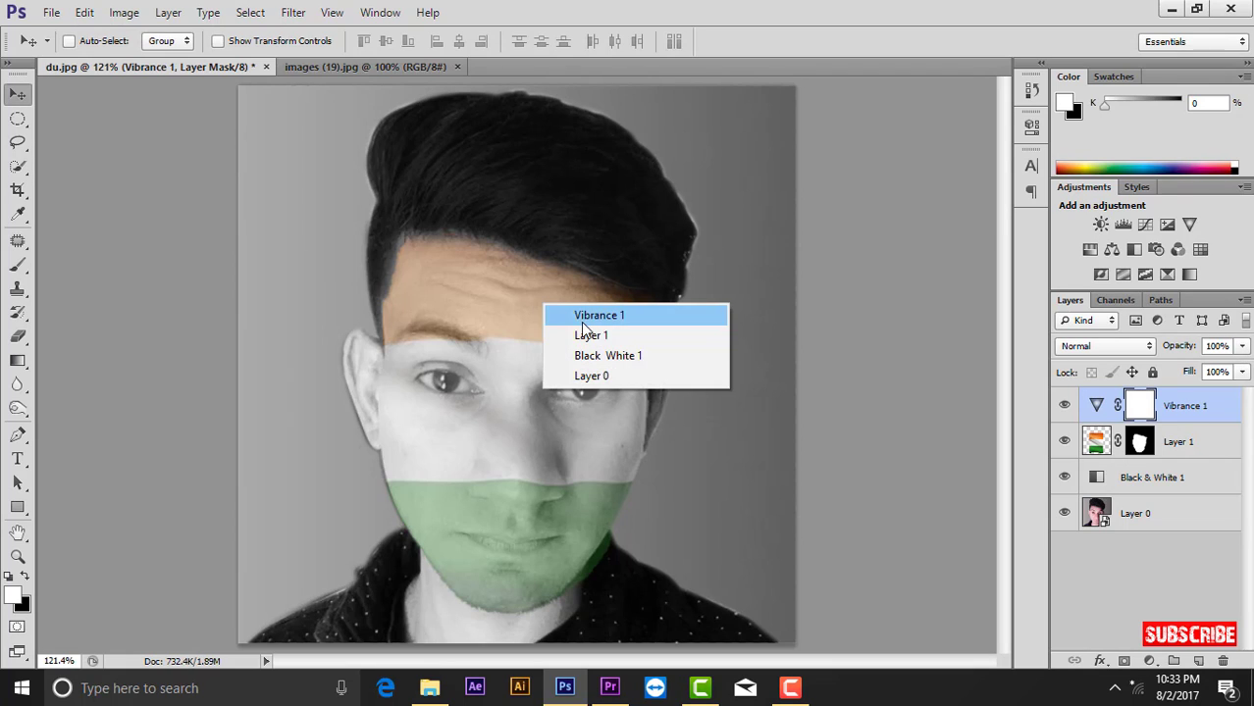
{"action": "left_click", "coordinate": [589, 334]}
{"action": "left_click", "coordinate": [1241, 349]}
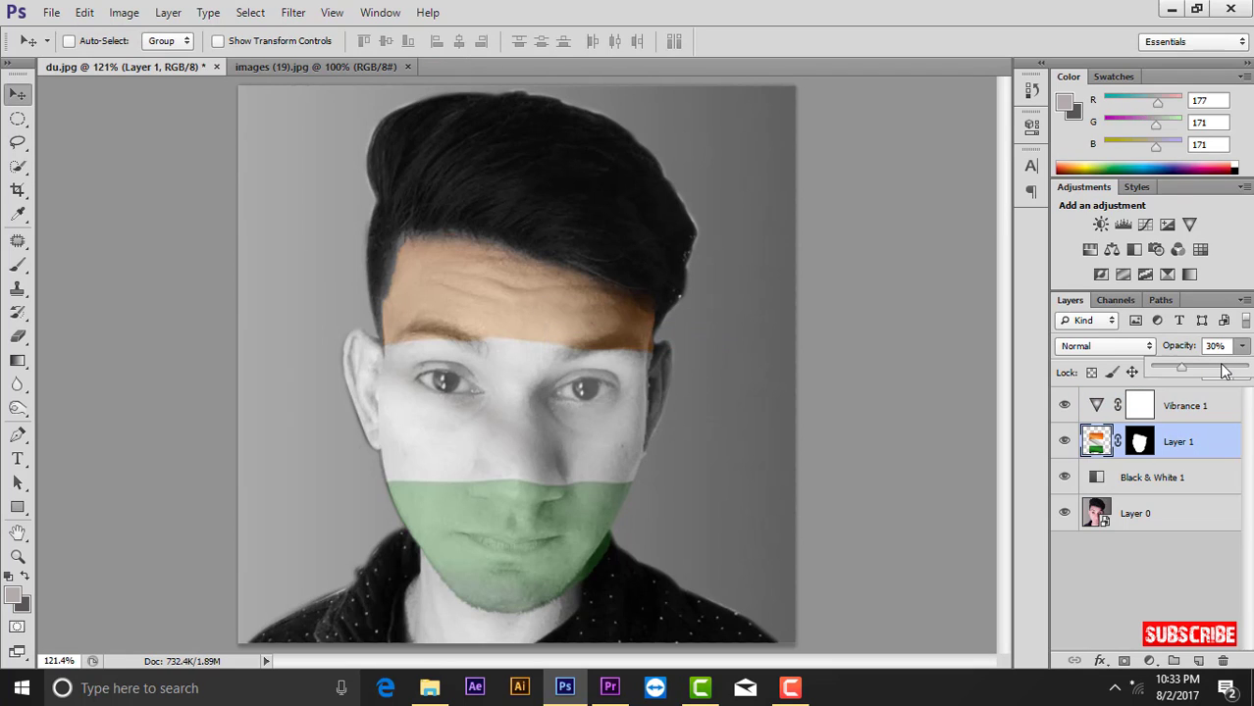
{"action": "left_click_drag", "start_coordinate": [1221, 369], "coordinate": [1204, 371]}
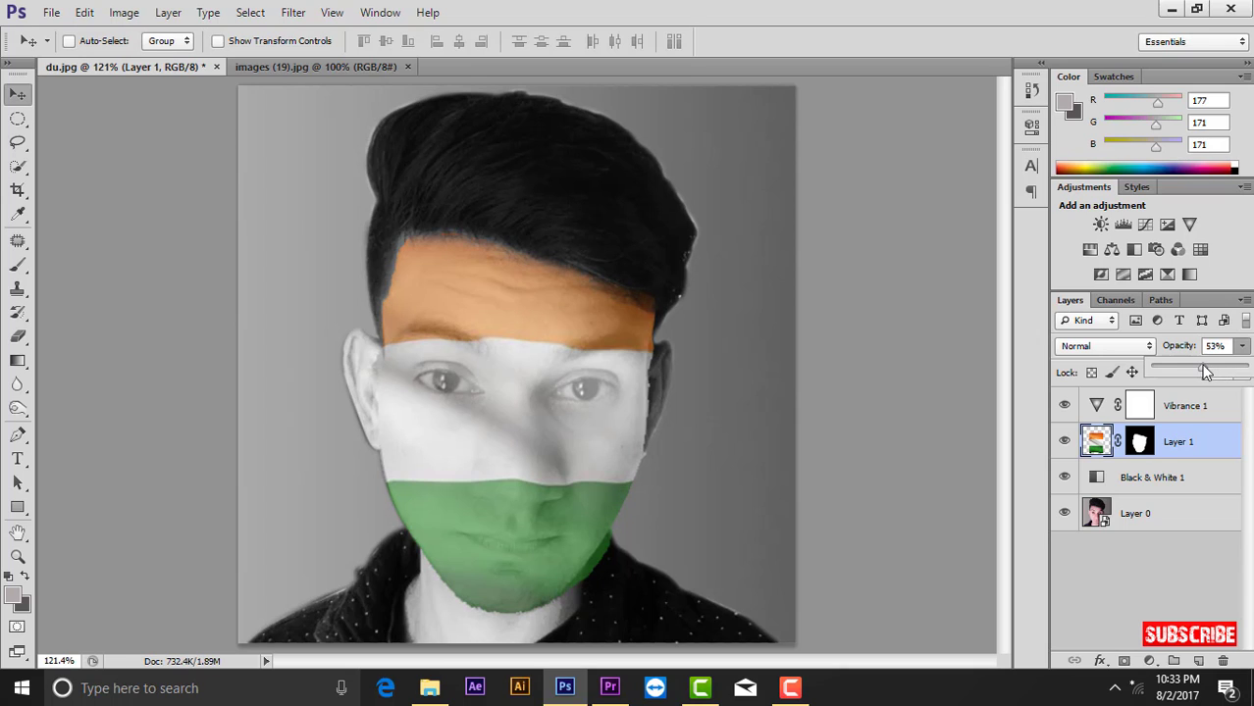
Step: Try the mask on Vibrance 1 again, undo it, and place Layer 1 above Vibrance 1
{"action": "left_click_drag", "start_coordinate": [1138, 445], "coordinate": [1140, 408]}
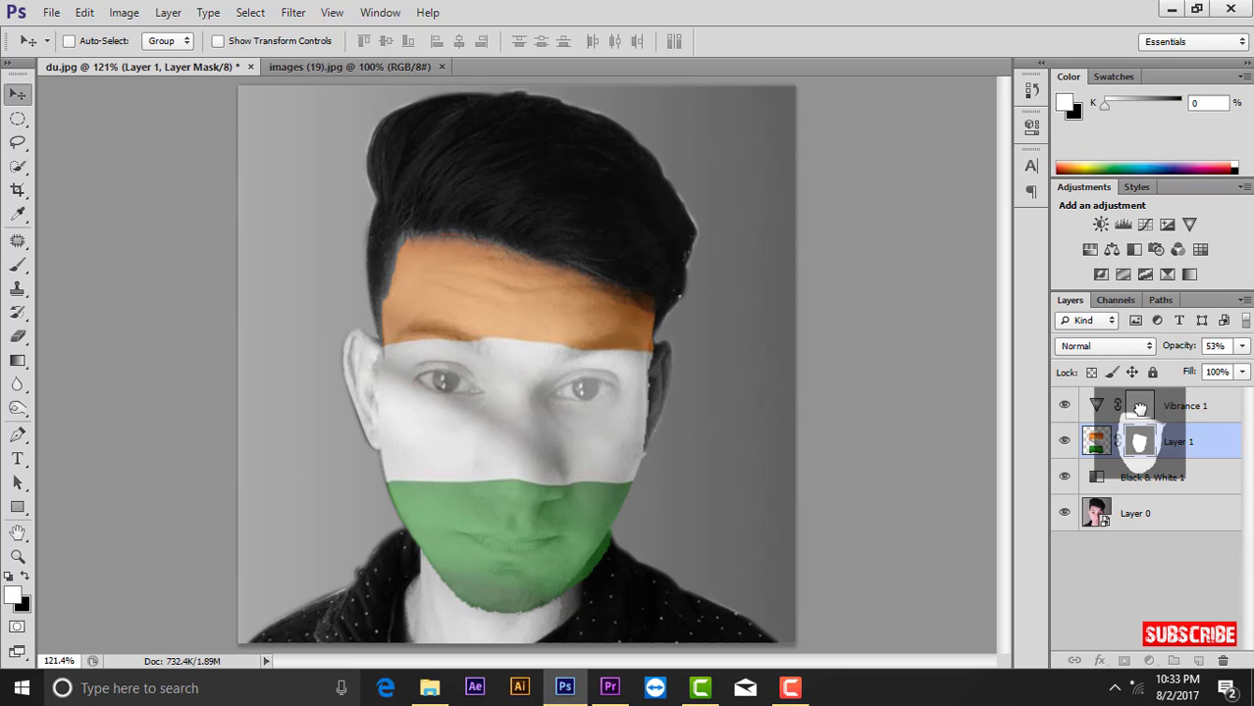
{"action": "left_click", "coordinate": [559, 272]}
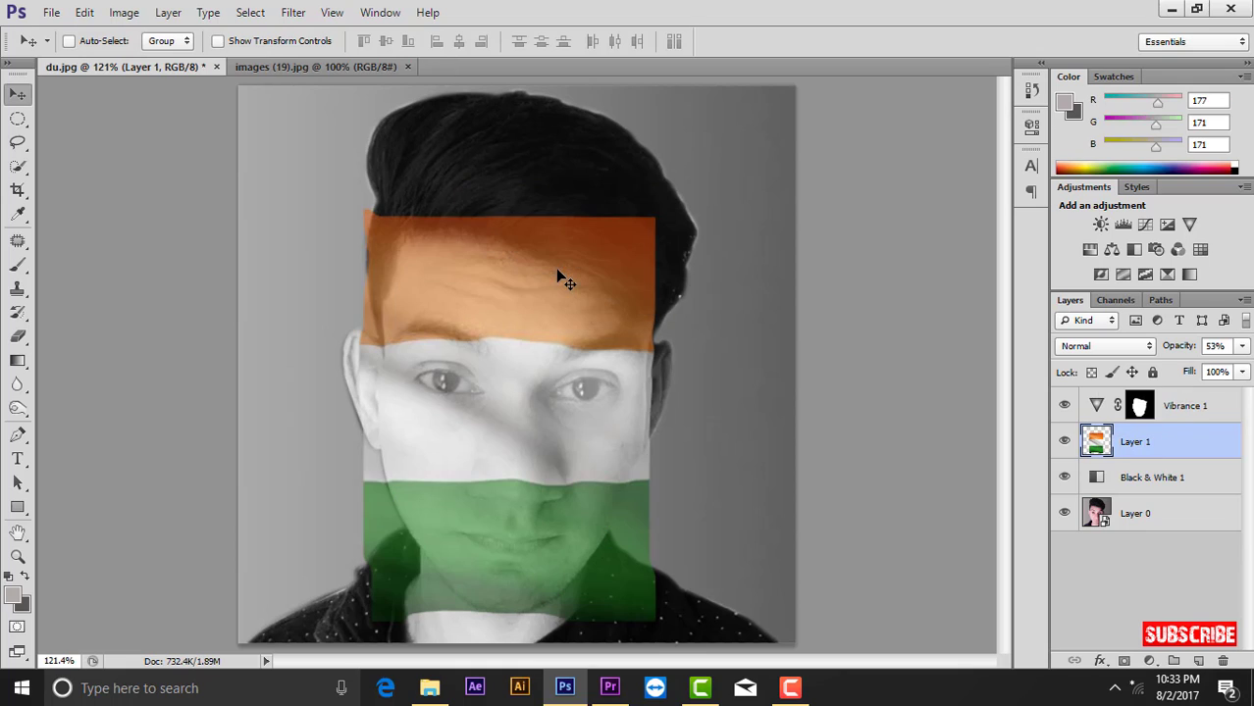
{"action": "key", "text": "ctrl+z"}
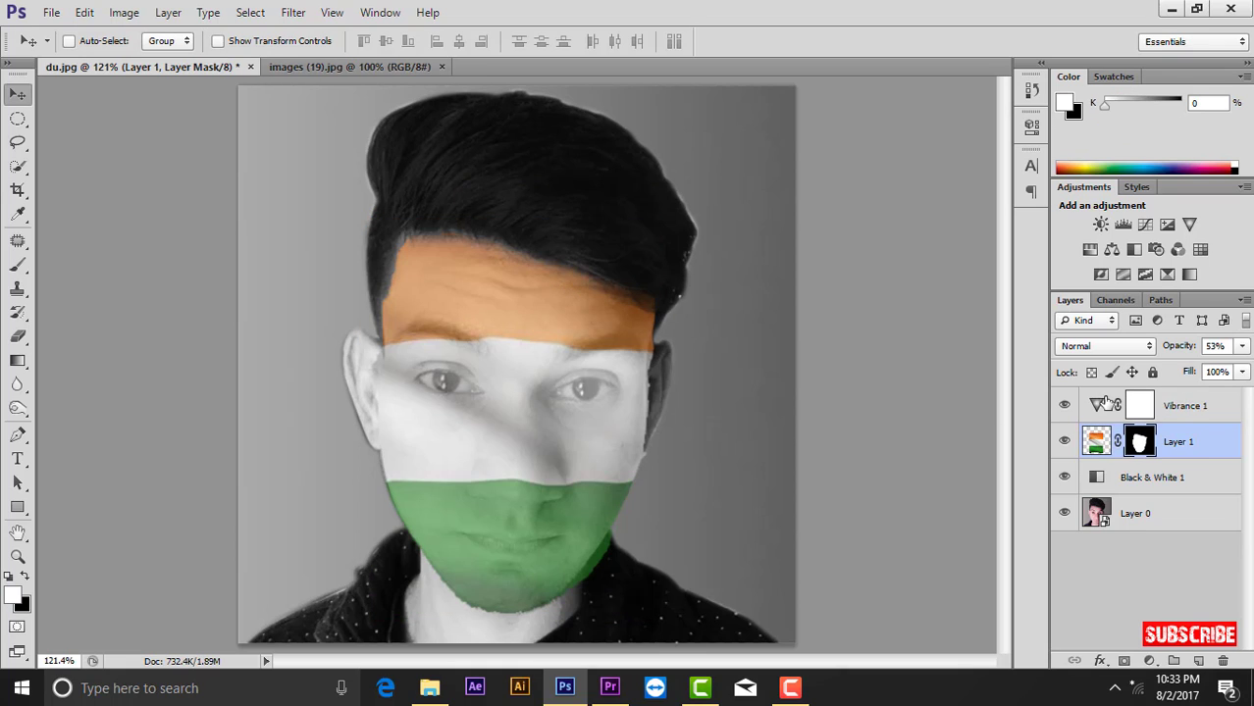
{"action": "left_click", "coordinate": [1115, 405]}
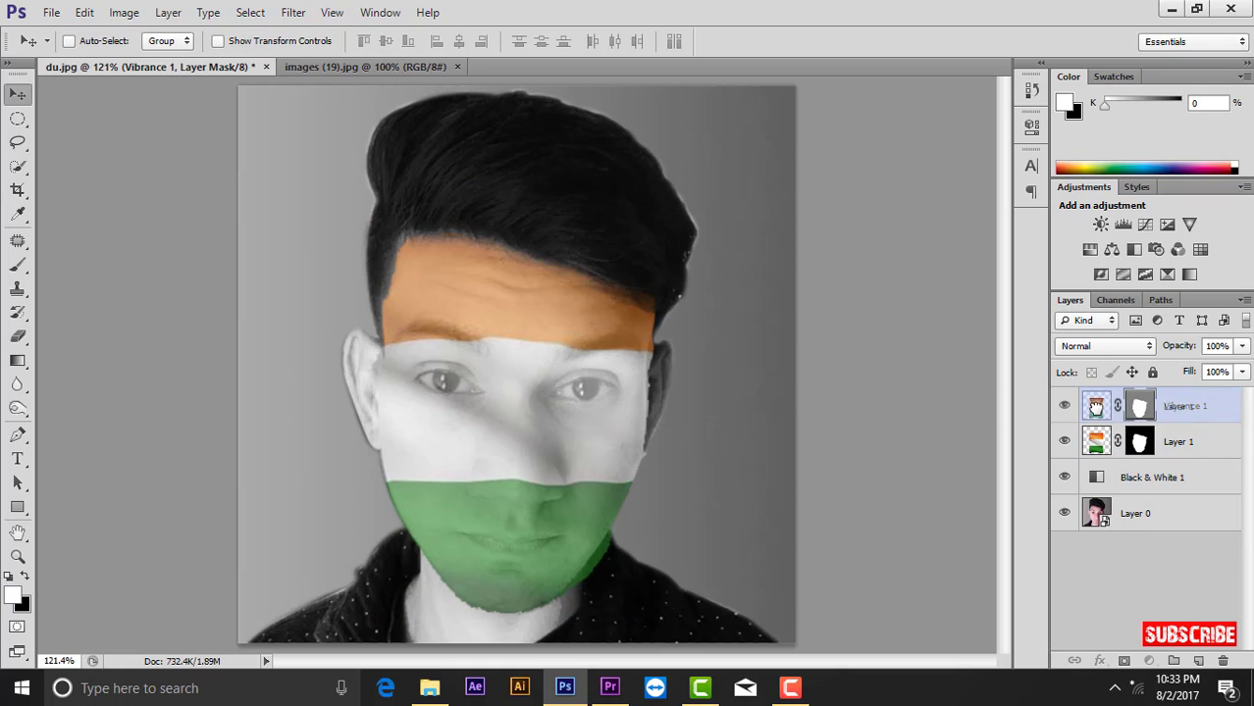
{"action": "left_click", "coordinate": [1097, 443]}
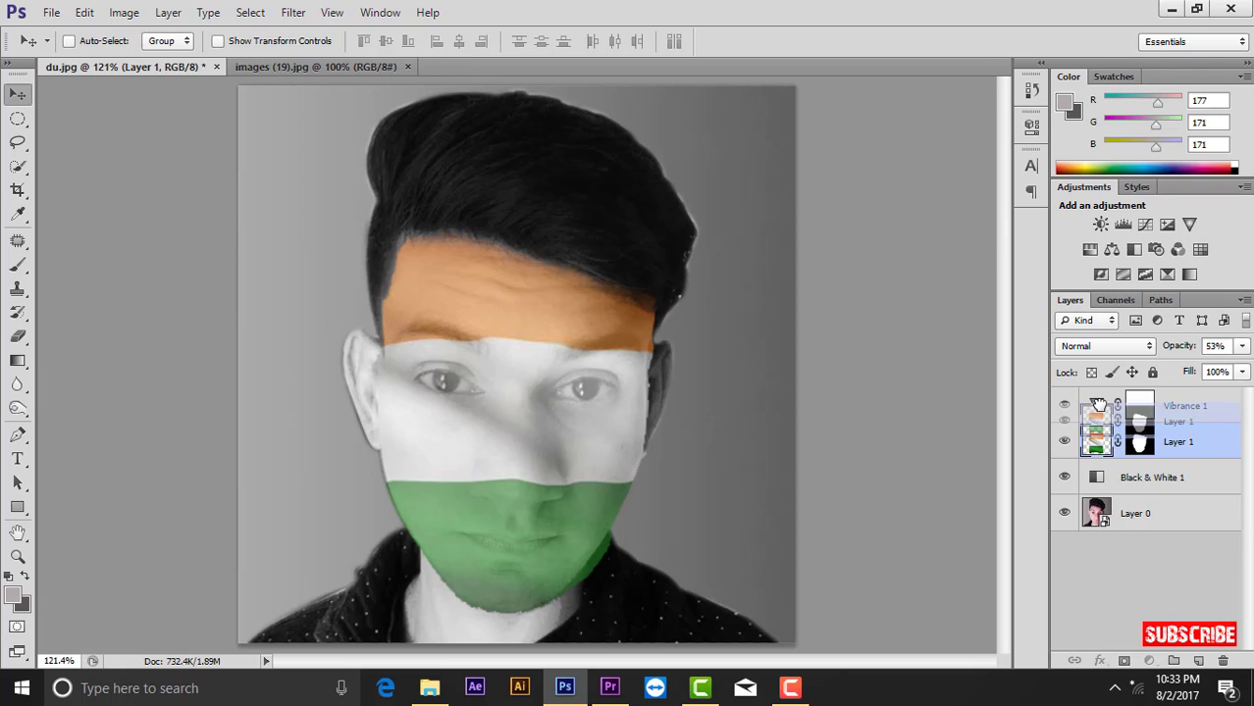
{"action": "left_click_drag", "start_coordinate": [1102, 447], "coordinate": [1128, 395]}
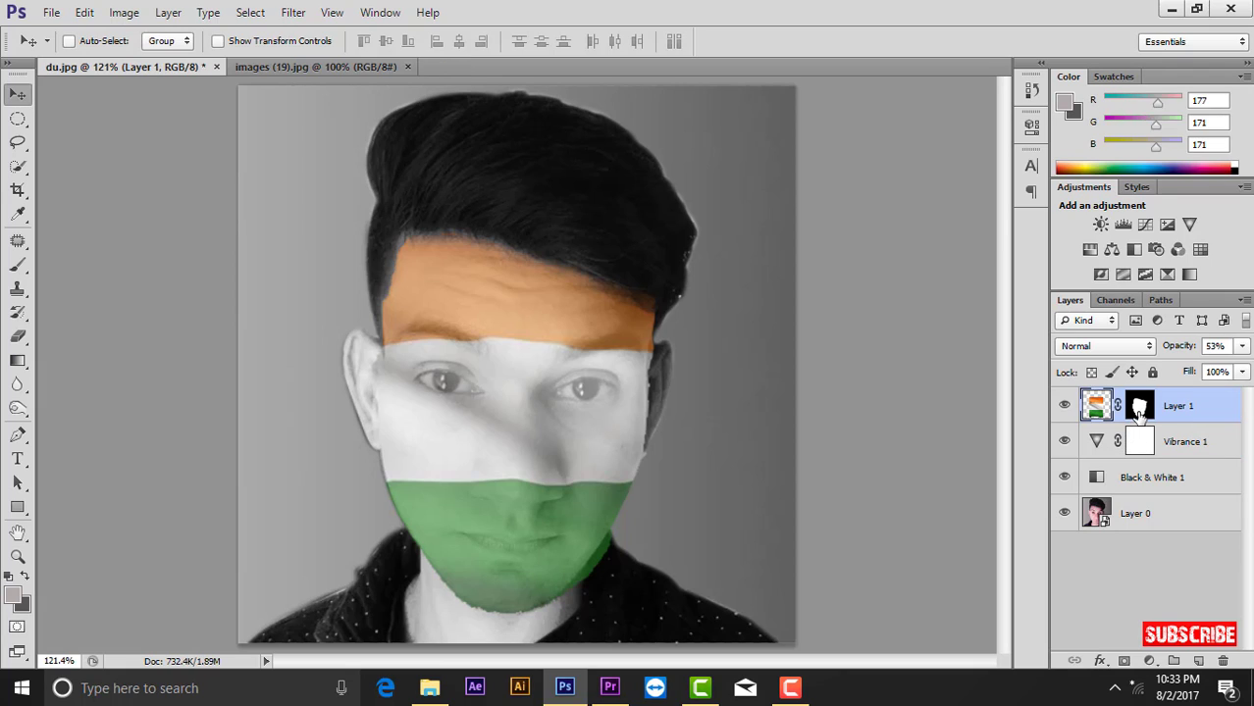
{"action": "left_click", "coordinate": [1138, 408]}
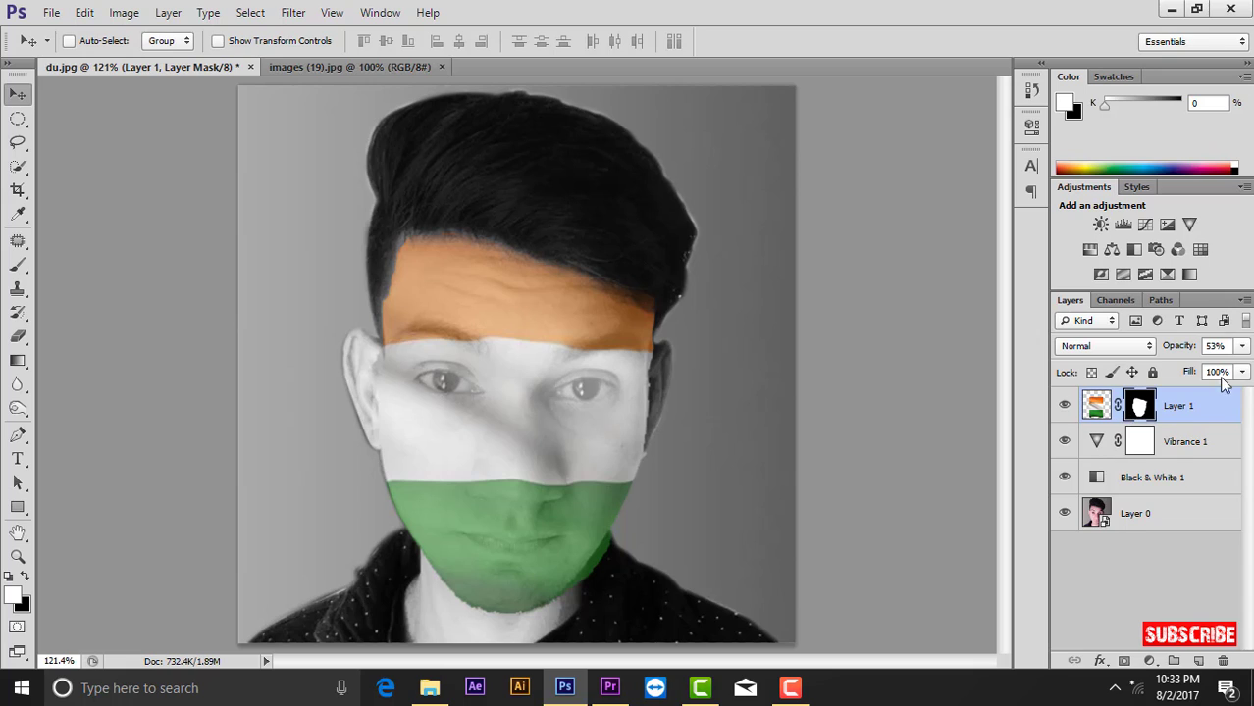
Step: Lower the flag's opacity, hide Vibrance 1, and move the face mask onto it
{"action": "left_click", "coordinate": [1241, 348]}
{"action": "left_click_drag", "start_coordinate": [1180, 369], "coordinate": [1196, 373]}
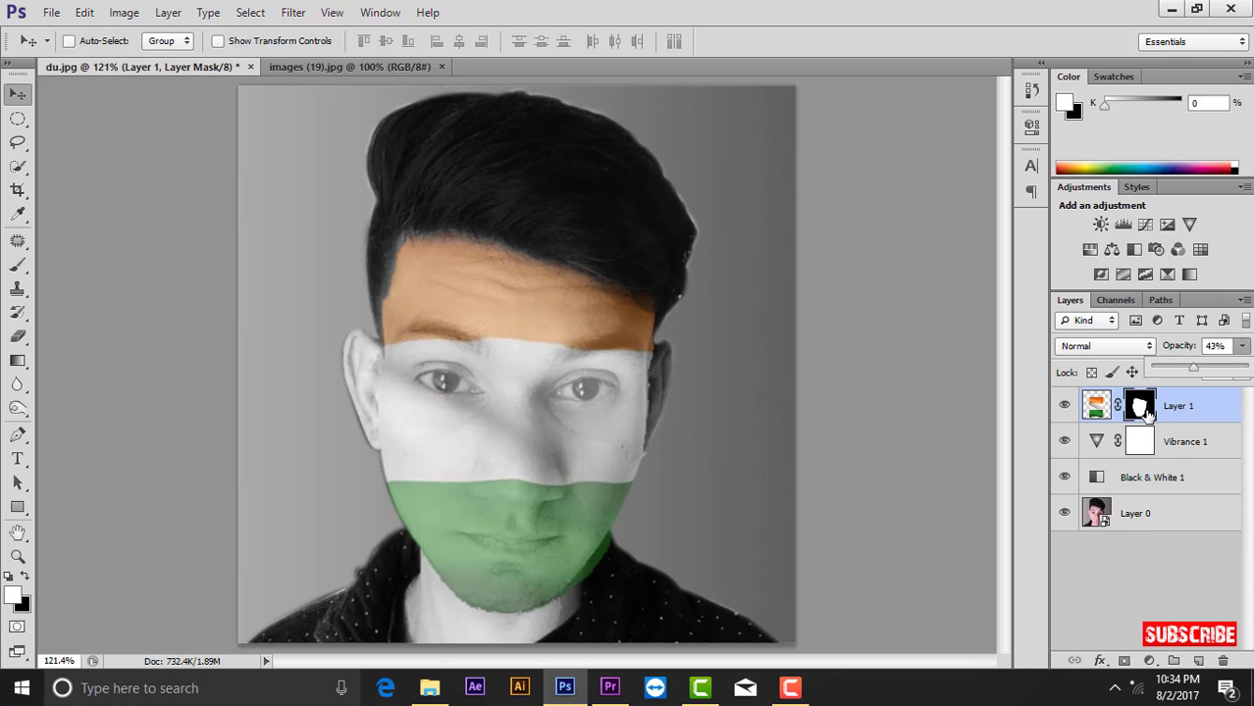
{"action": "left_click", "coordinate": [1063, 444]}
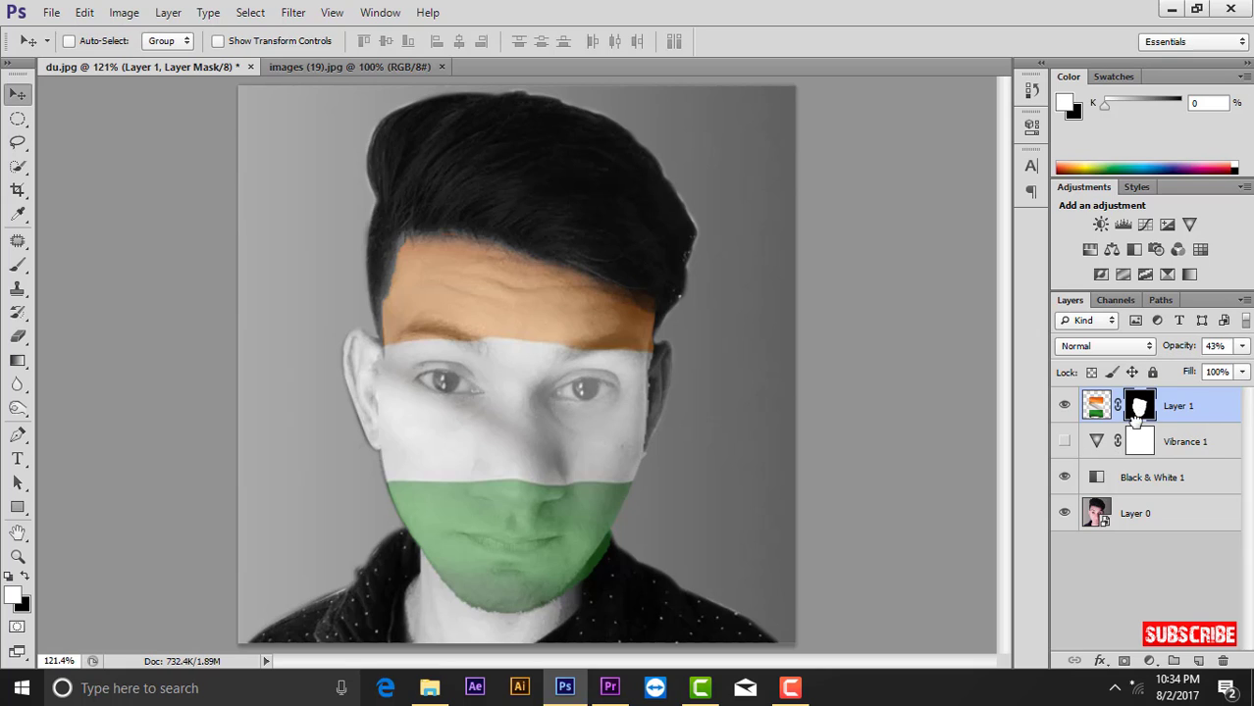
{"action": "left_click_drag", "start_coordinate": [1136, 414], "coordinate": [1139, 443]}
{"action": "left_click", "coordinate": [552, 270]}
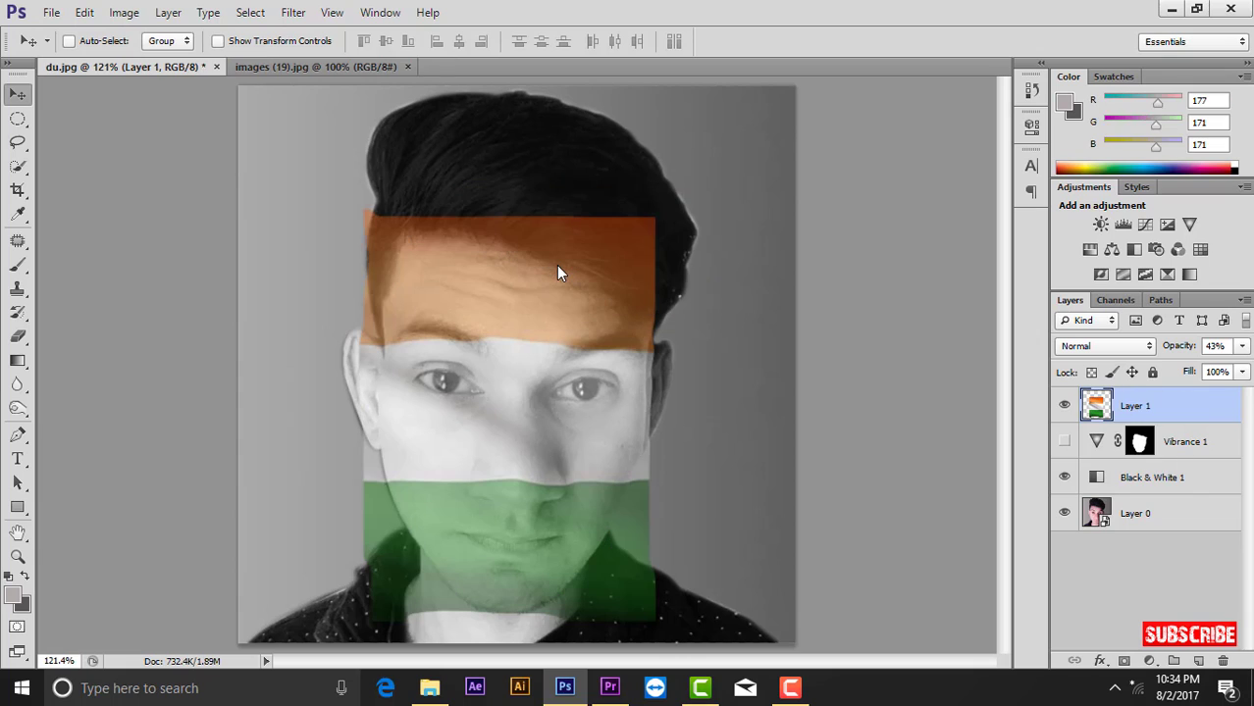
Step: Undo the mask move and reordering, leaving Layer 1 masked at 30% opacity
{"action": "right_click", "coordinate": [545, 278]}
{"action": "left_click", "coordinate": [579, 308]}
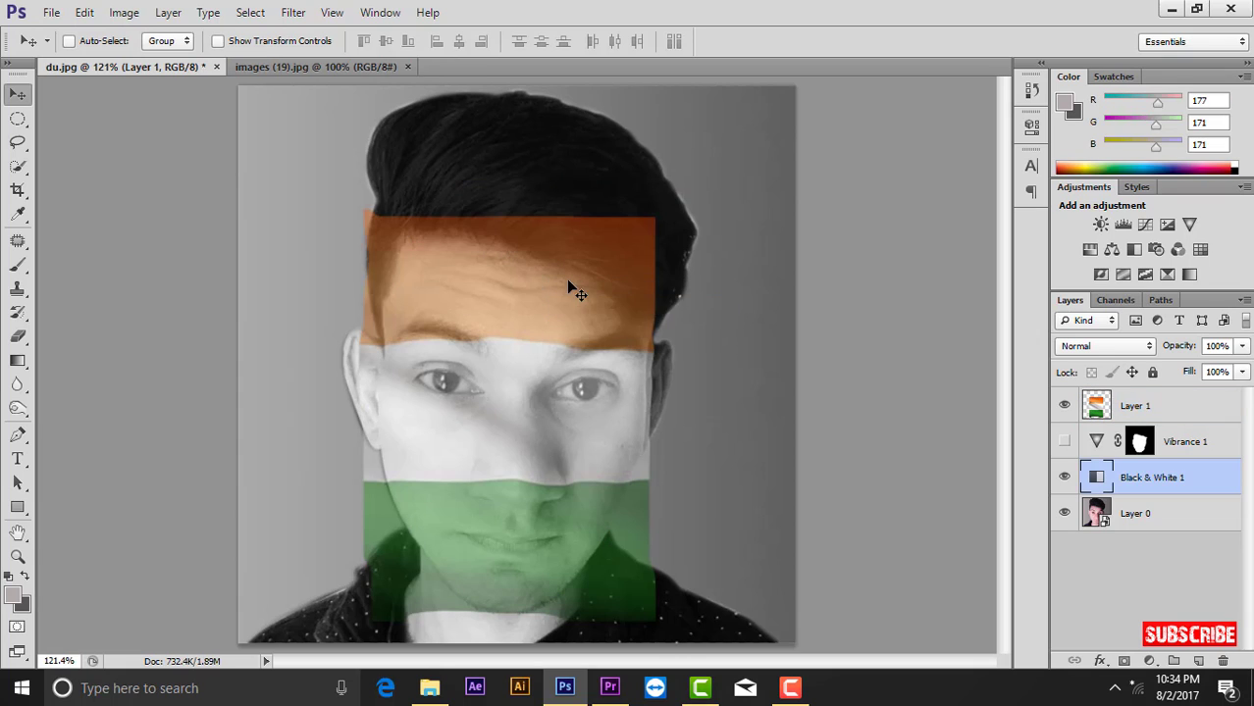
{"action": "right_click", "coordinate": [567, 281]}
{"action": "left_click", "coordinate": [600, 297]}
{"action": "key", "text": "ctrl+alt+z"}
{"action": "key", "text": "ctrl+alt+z"}
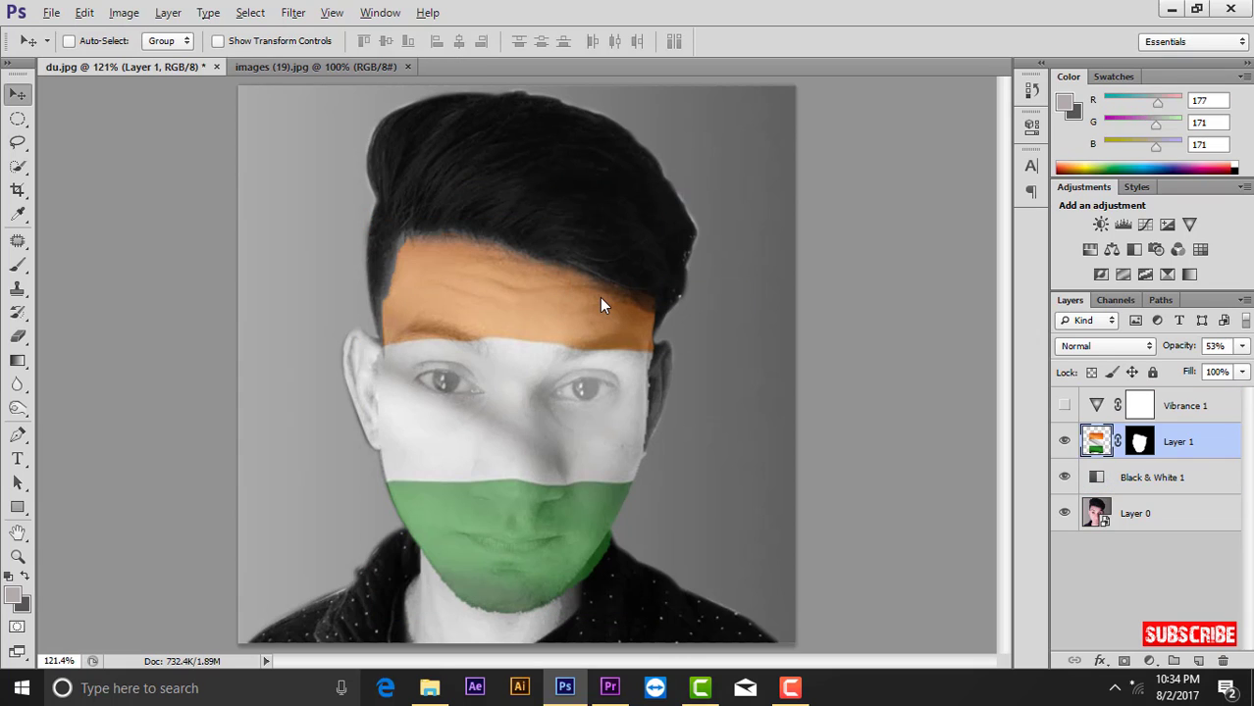
{"action": "key", "text": "ctrl+alt+z"}
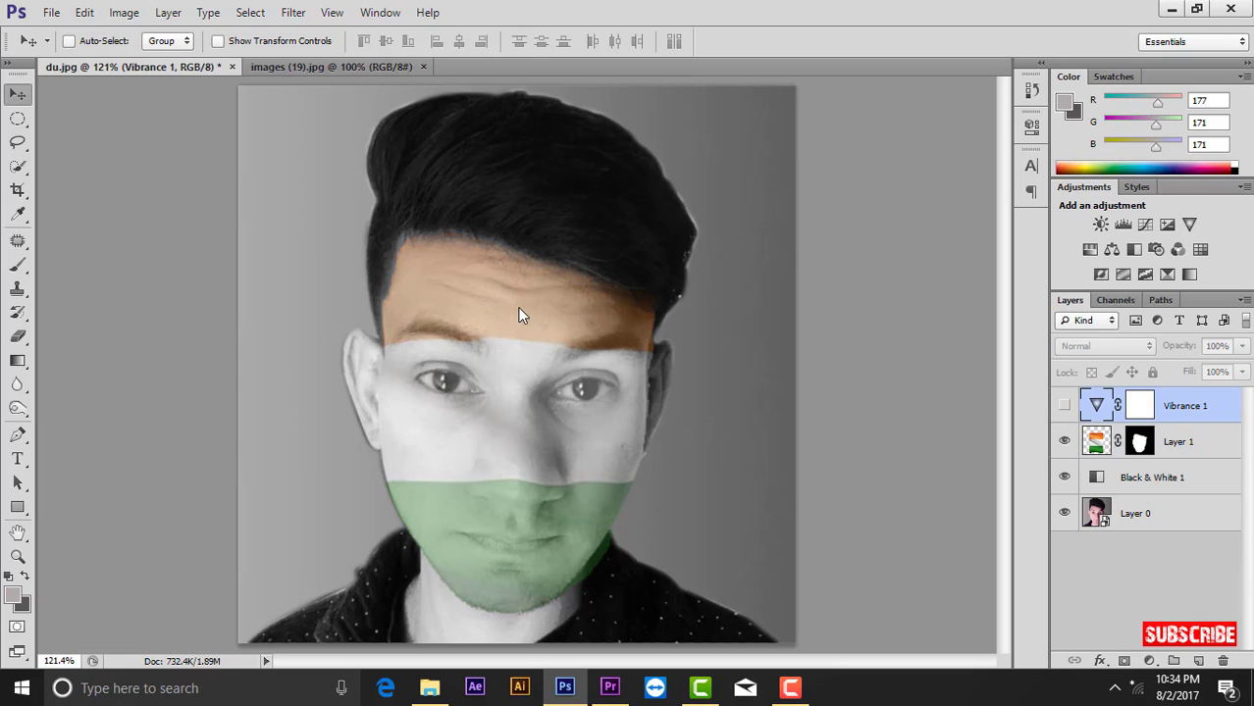
{"action": "right_click", "coordinate": [520, 314]}
{"action": "left_click", "coordinate": [628, 308]}
{"action": "left_click_drag", "start_coordinate": [1242, 345], "coordinate": [1242, 363]}
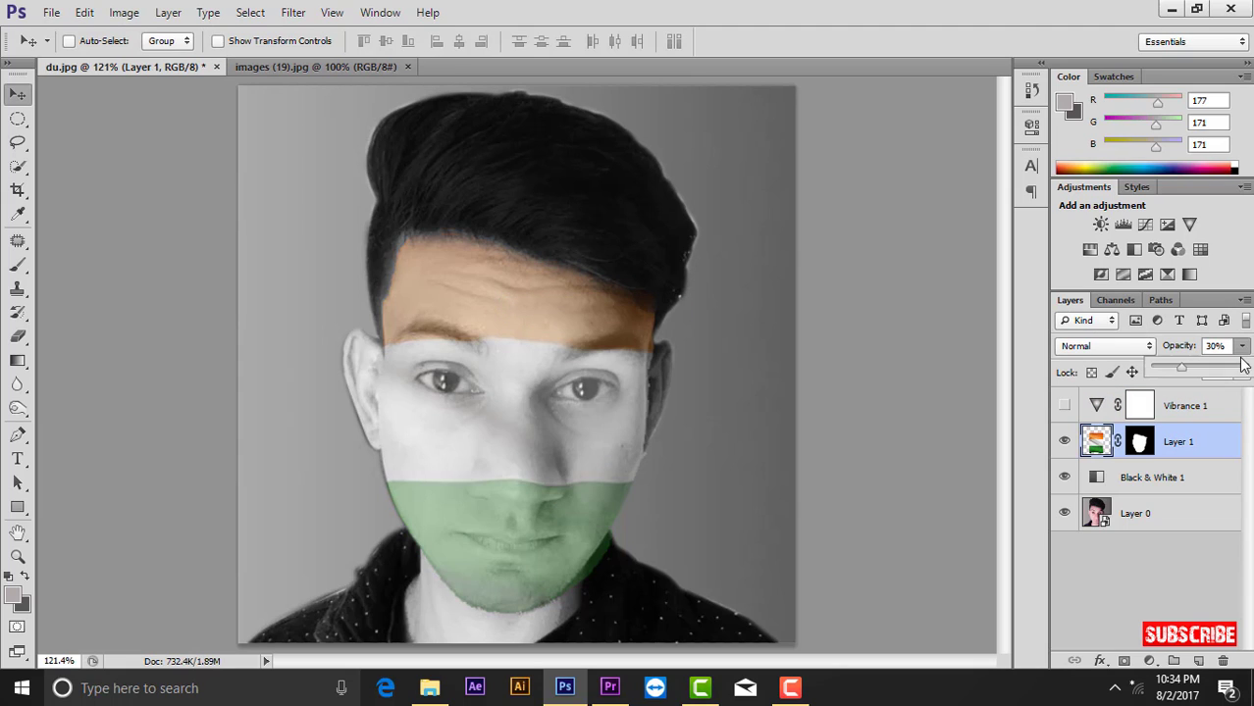
{"action": "key", "text": "ctrl+alt+z"}
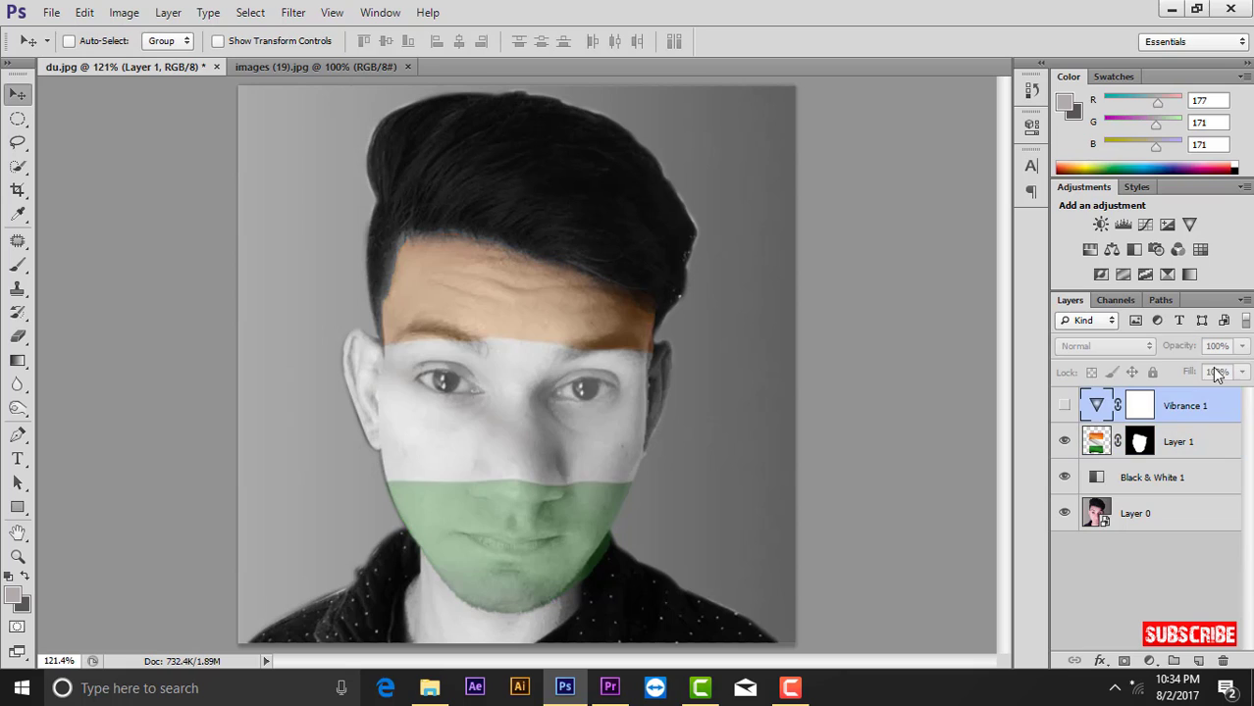
Step: Remove Vibrance 1 and set the flag layer's opacity to about 31%
{"action": "key", "text": "ctrl+alt+z"}
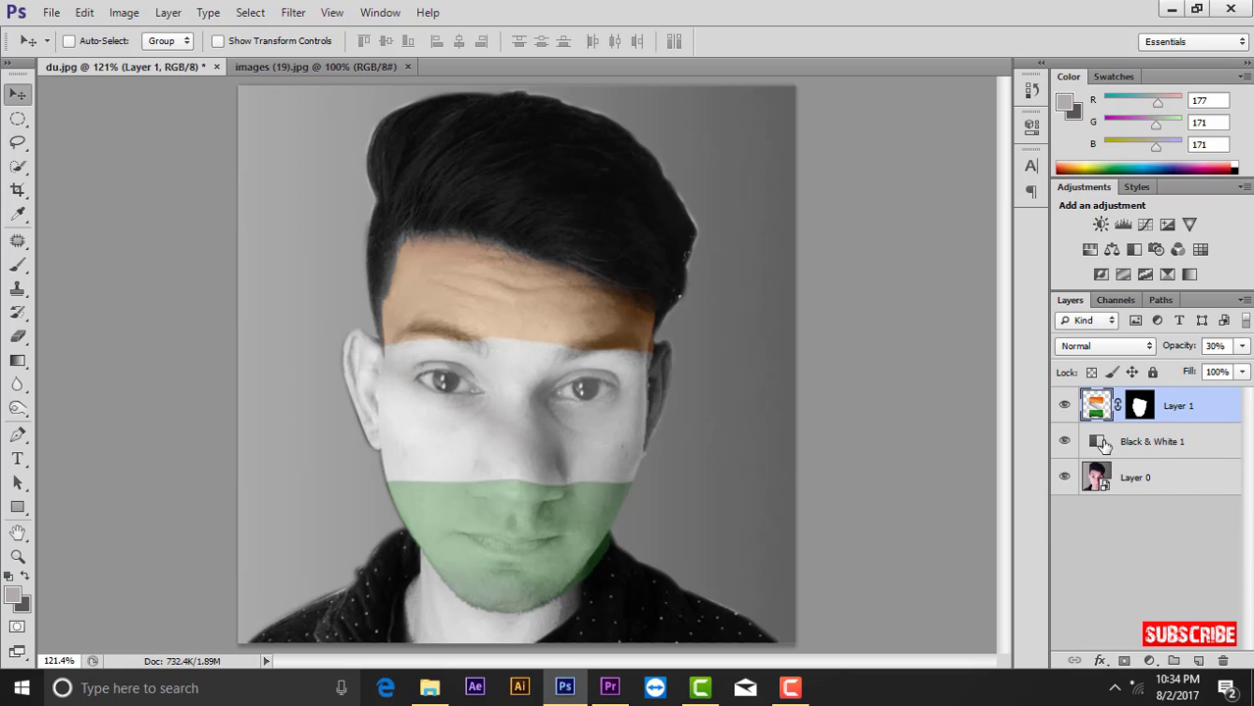
{"action": "left_click", "coordinate": [1240, 349]}
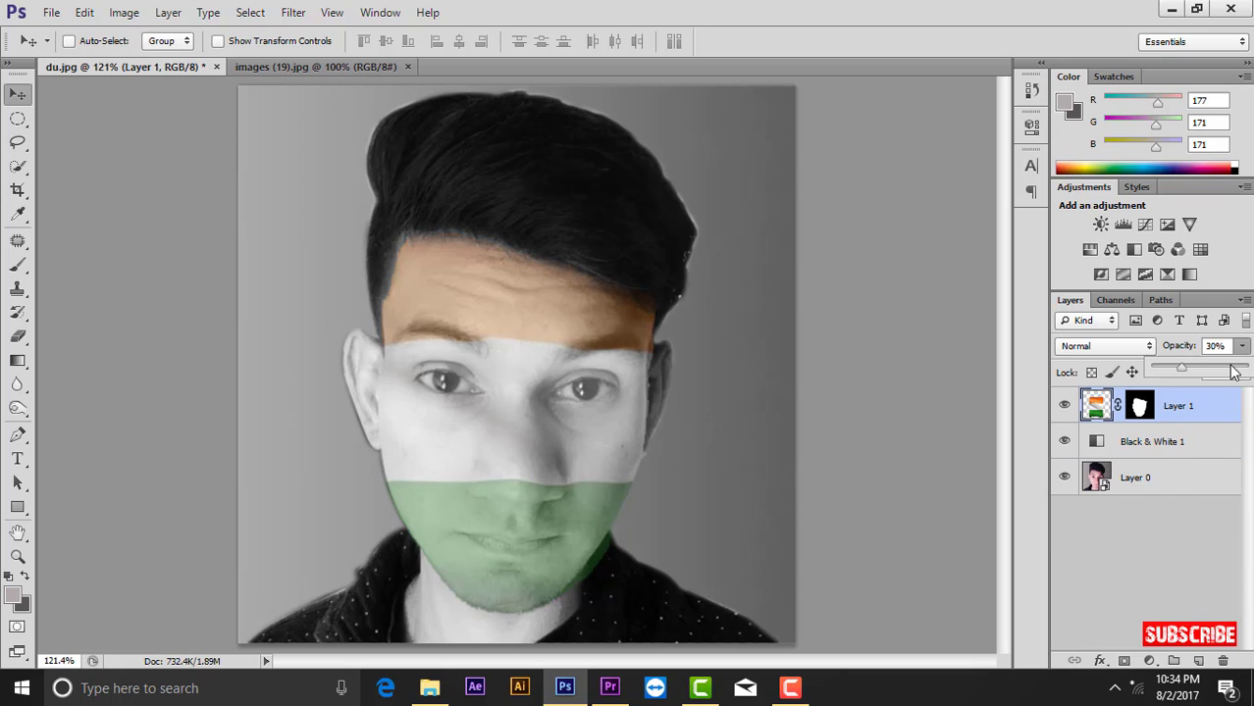
{"action": "left_click_drag", "start_coordinate": [1228, 371], "coordinate": [1211, 373]}
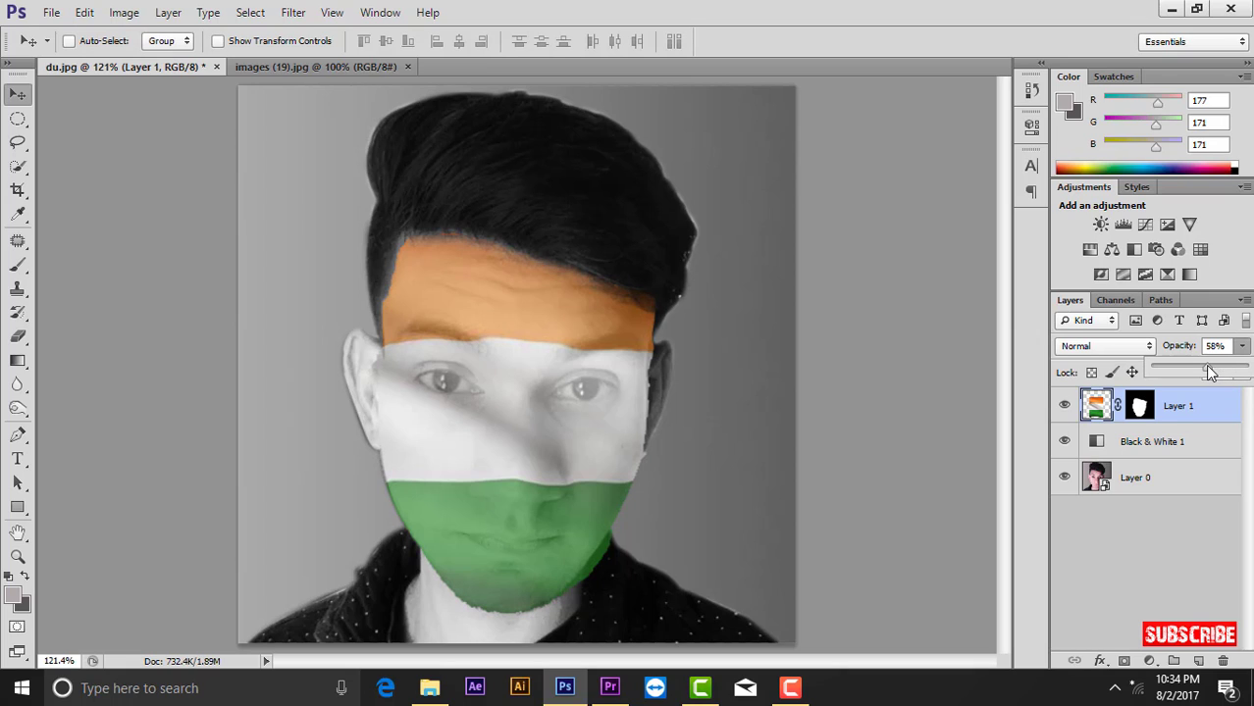
{"action": "left_click", "coordinate": [1167, 410]}
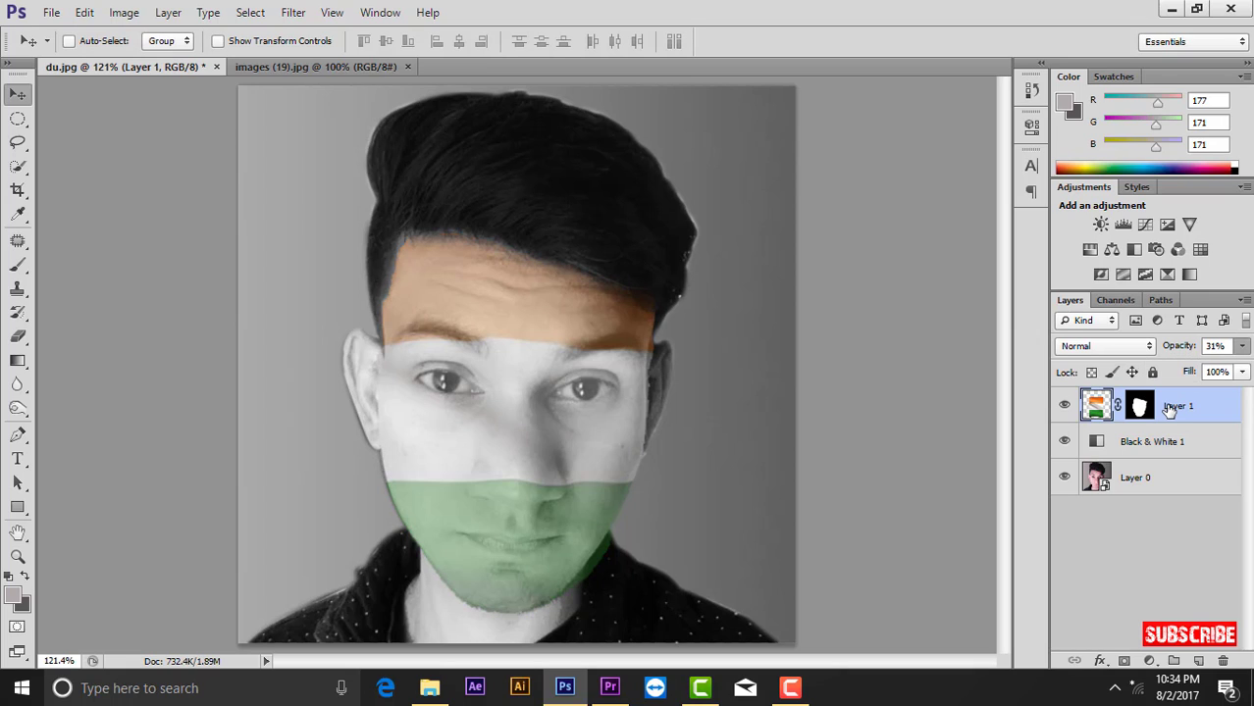
Step: Blend the flag layer in Color Burn and raise its opacity to 100%
{"action": "left_click", "coordinate": [1146, 349]}
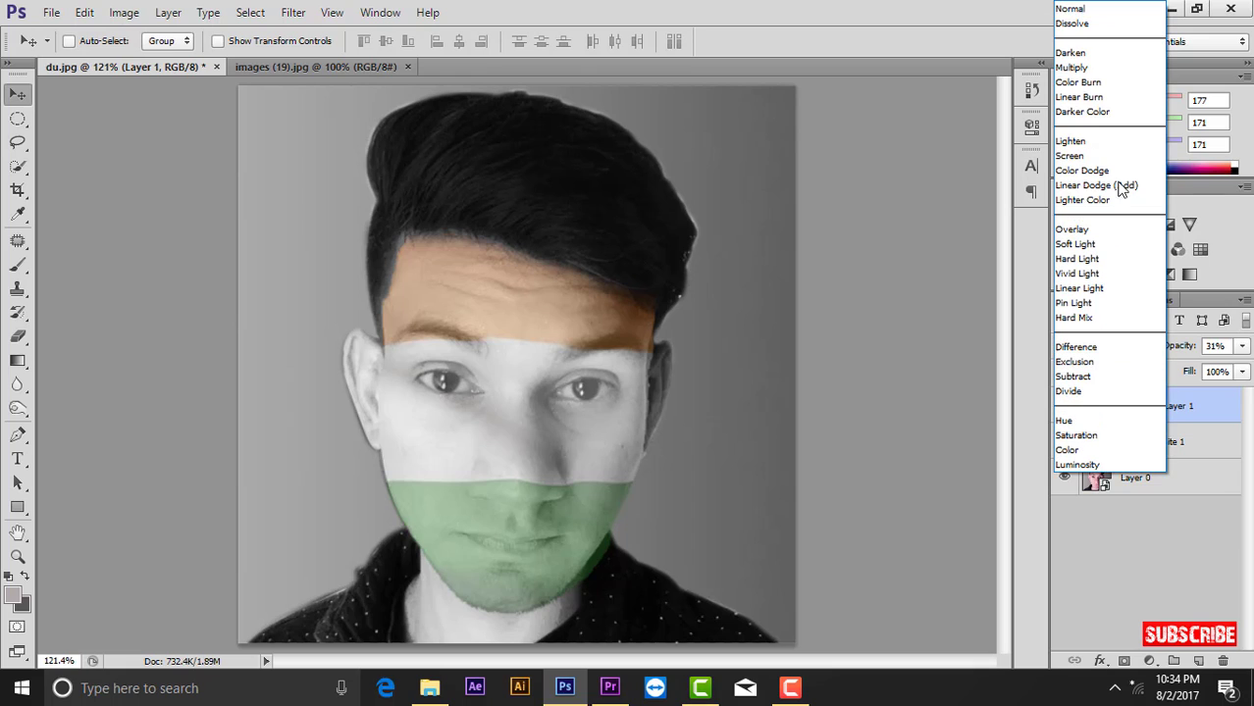
{"action": "left_click", "coordinate": [1079, 82]}
{"action": "right_click", "coordinate": [522, 314]}
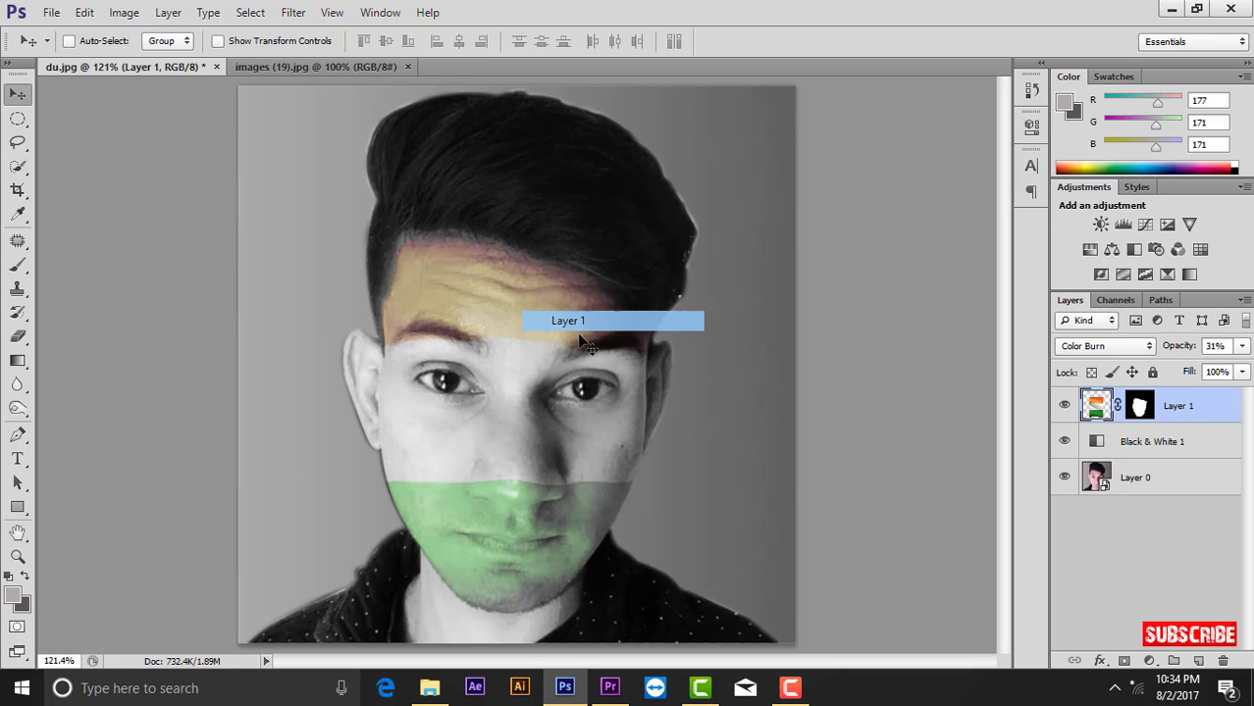
{"action": "left_click", "coordinate": [588, 321]}
{"action": "left_click", "coordinate": [1241, 346]}
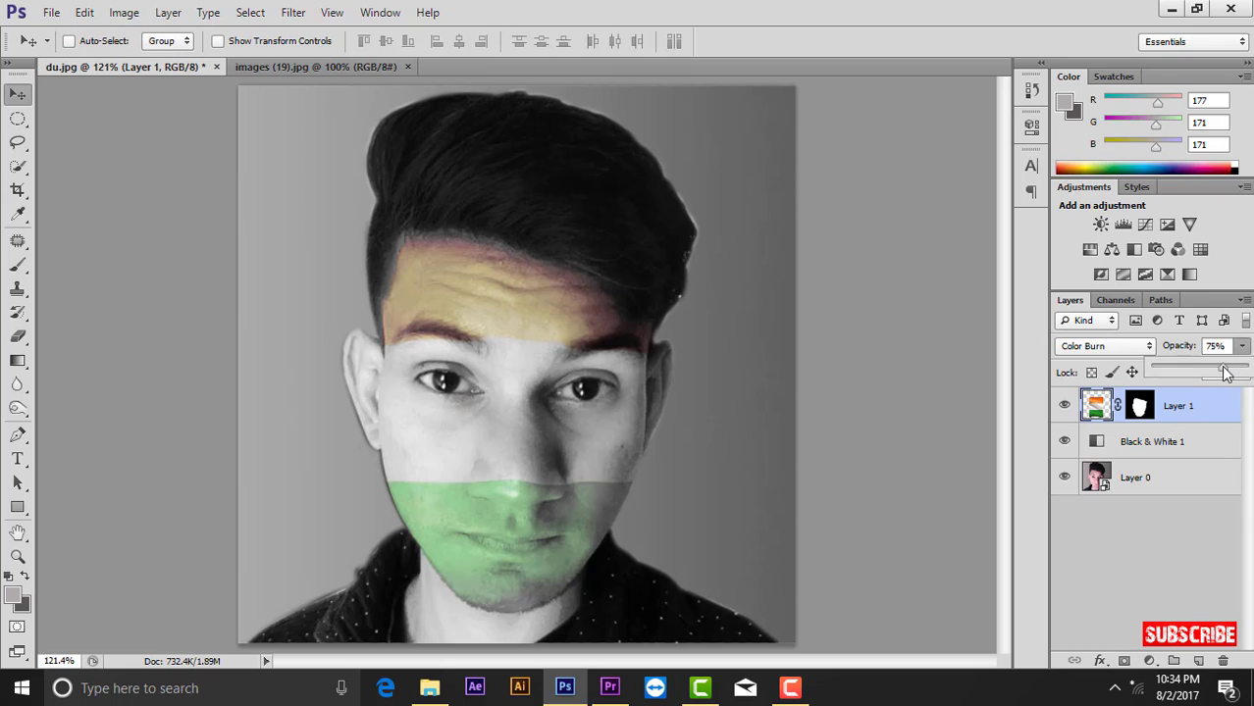
{"action": "left_click_drag", "start_coordinate": [1235, 369], "coordinate": [1245, 368]}
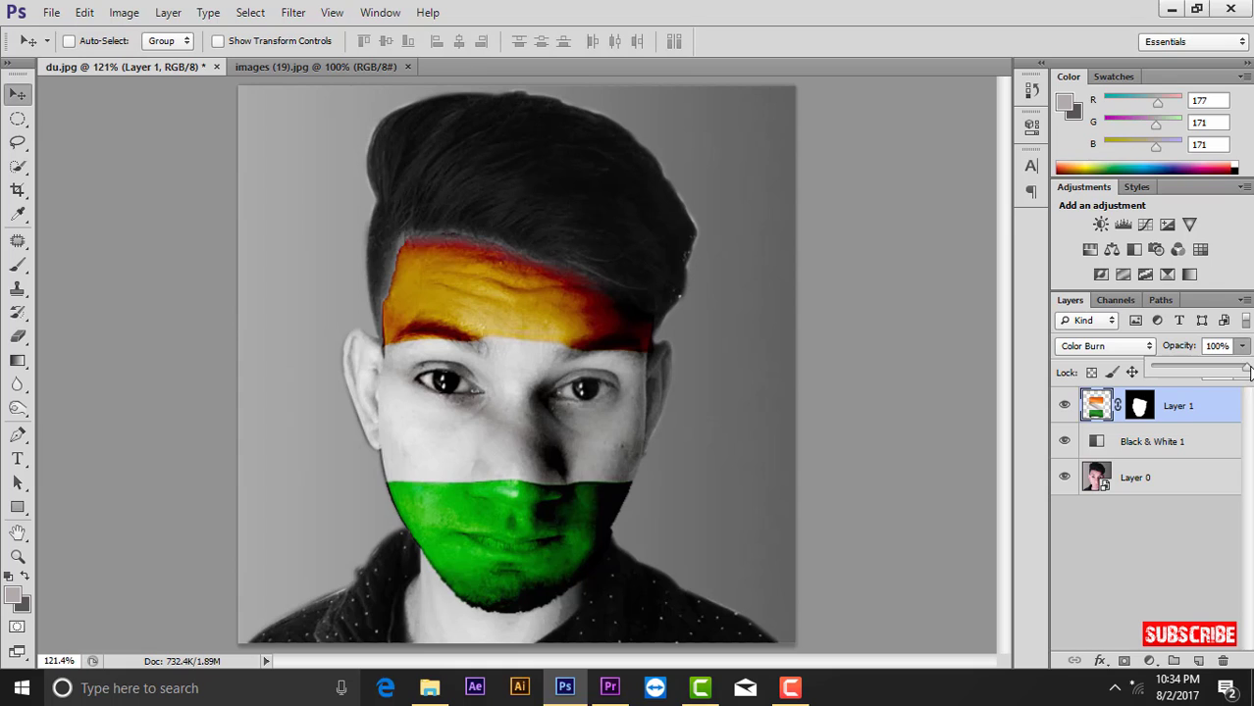
Step: Warp the flag layer so the saffron band bends up toward the hairline, and commit
{"action": "right_click", "coordinate": [511, 313]}
{"action": "left_click", "coordinate": [529, 326]}
{"action": "key", "text": "ctrl+t"}
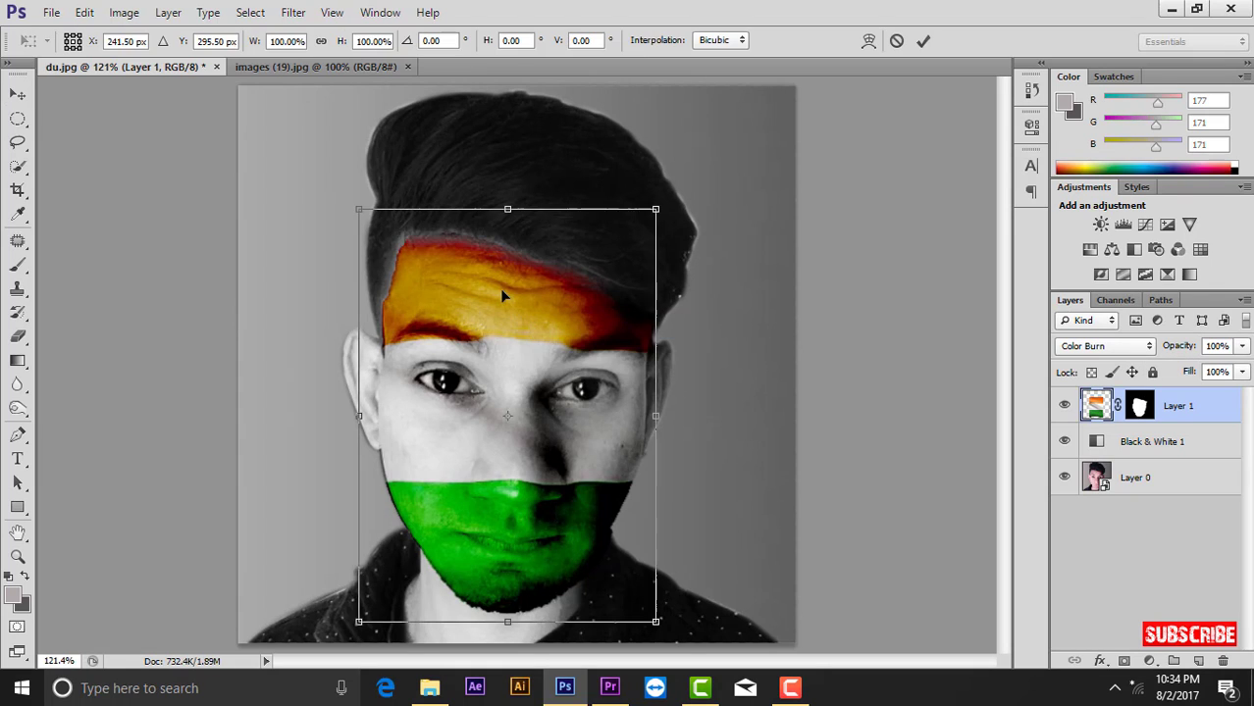
{"action": "right_click", "coordinate": [499, 290]}
{"action": "left_click", "coordinate": [549, 432]}
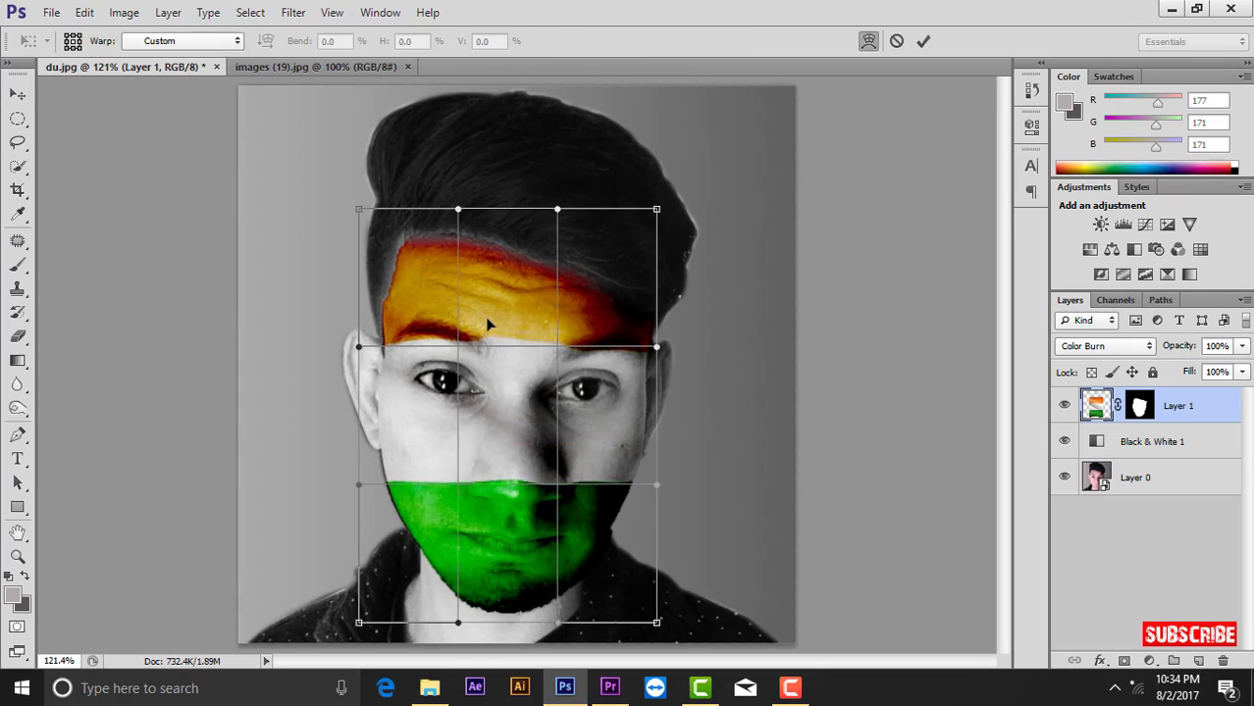
{"action": "mouse_move", "coordinate": [484, 313]}
{"action": "left_mouse_down"}
{"action": "mouse_move", "coordinate": [480, 297]}
{"action": "mouse_move", "coordinate": [505, 311]}
{"action": "mouse_move", "coordinate": [509, 404]}
{"action": "mouse_move", "coordinate": [540, 278]}
{"action": "left_mouse_up"}
{"action": "left_click_drag", "start_coordinate": [429, 293], "coordinate": [426, 287]}
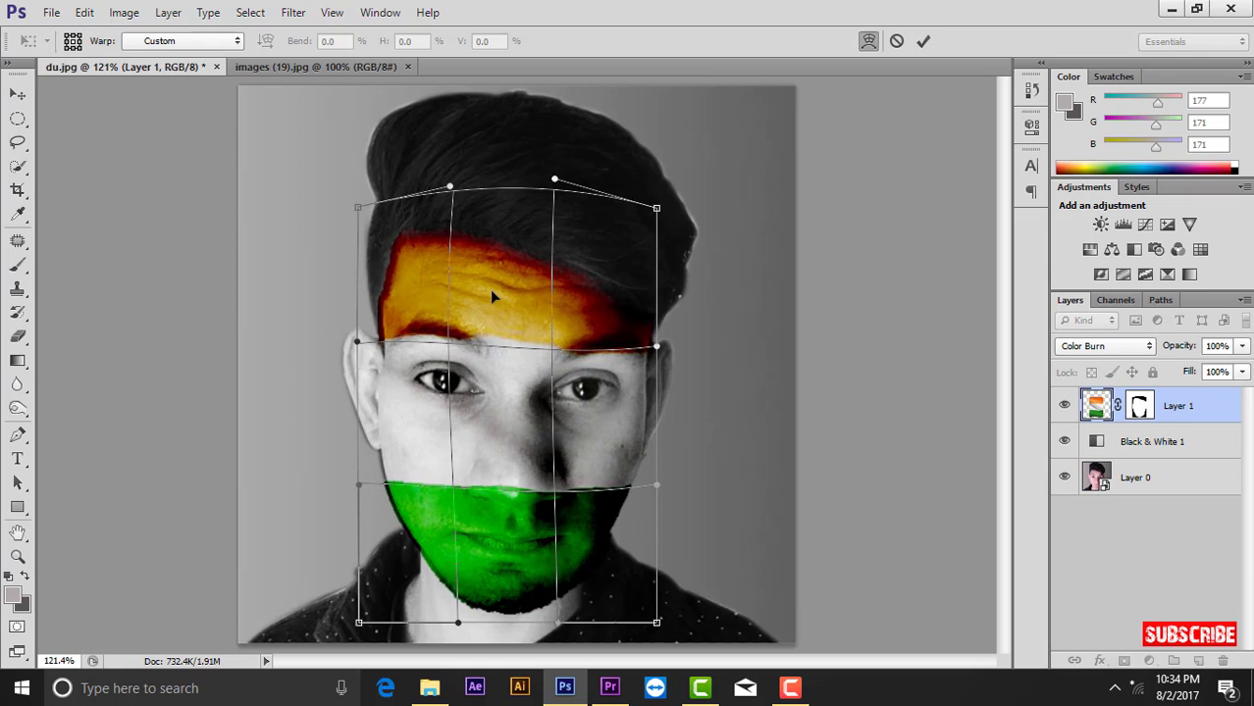
{"action": "key", "text": "Return"}
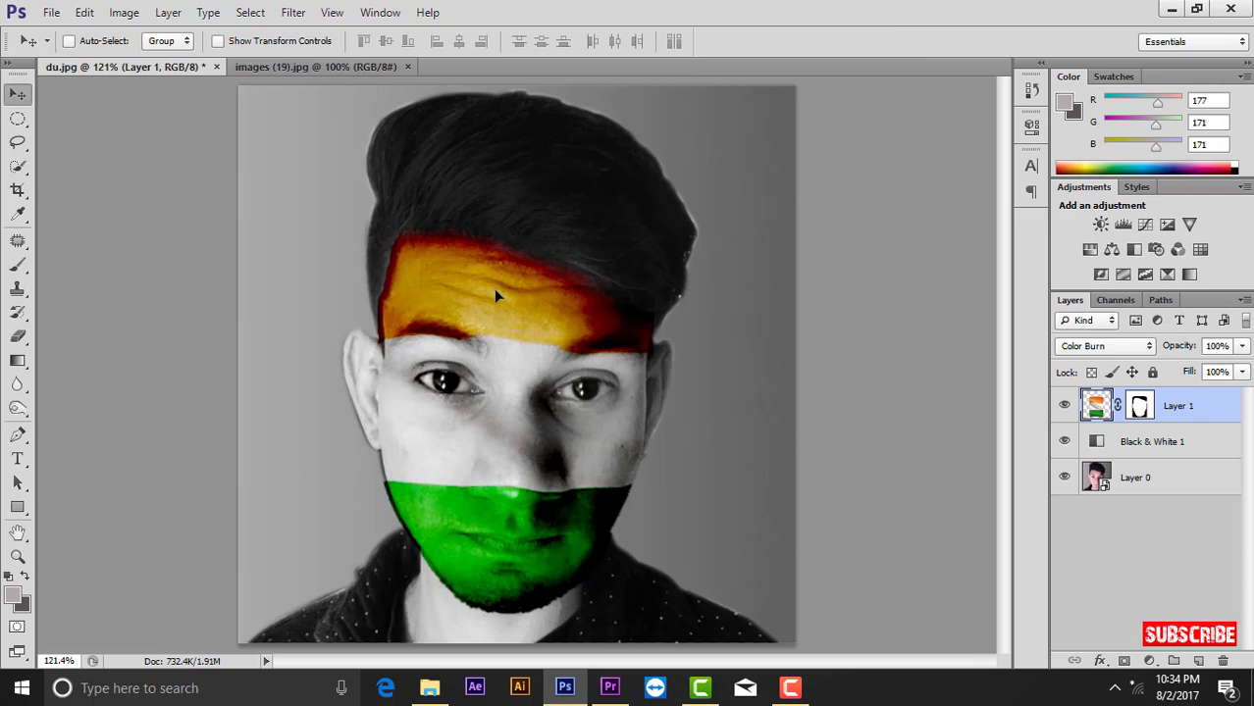
{"action": "key", "text": "ctrl+plus"}
{"action": "key", "text": "ctrl+plus"}
Step: With the standard Eraser, remove flag colour spill along the hairline and temple
{"action": "scroll", "coordinate": [494, 288], "scroll_direction": "up", "scroll_amount": 5}
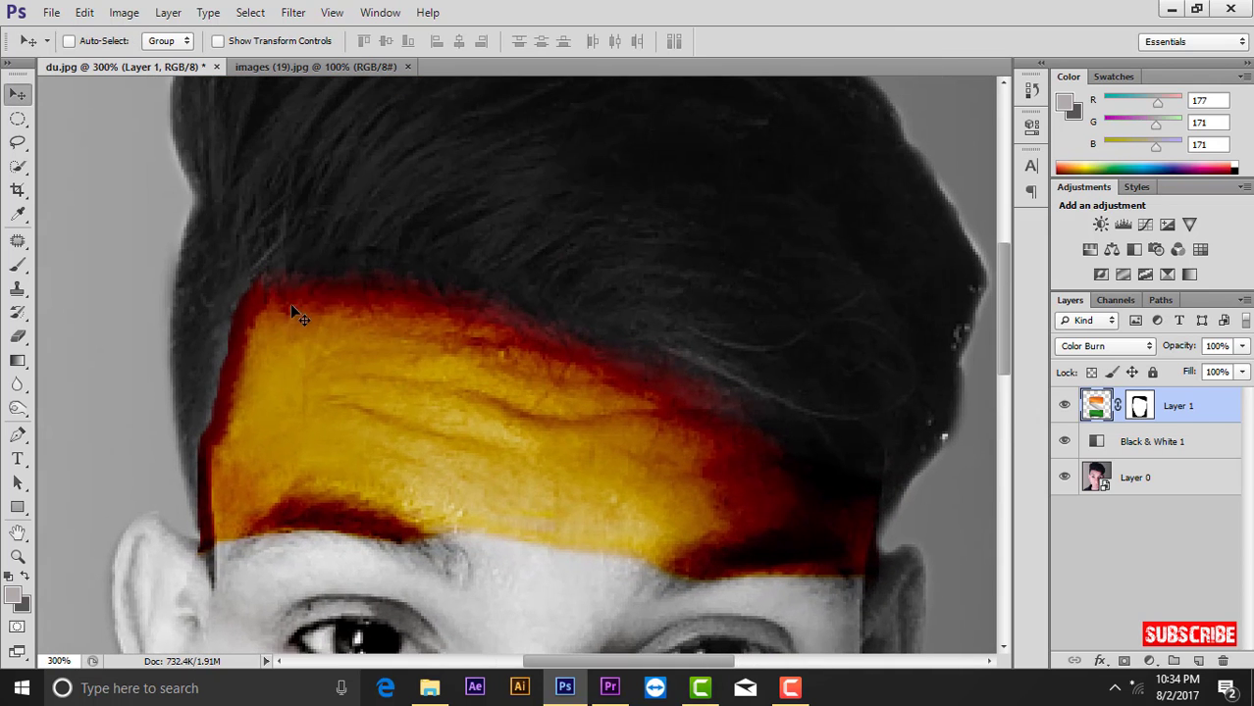
{"action": "right_click", "coordinate": [291, 303]}
{"action": "key", "text": "e"}
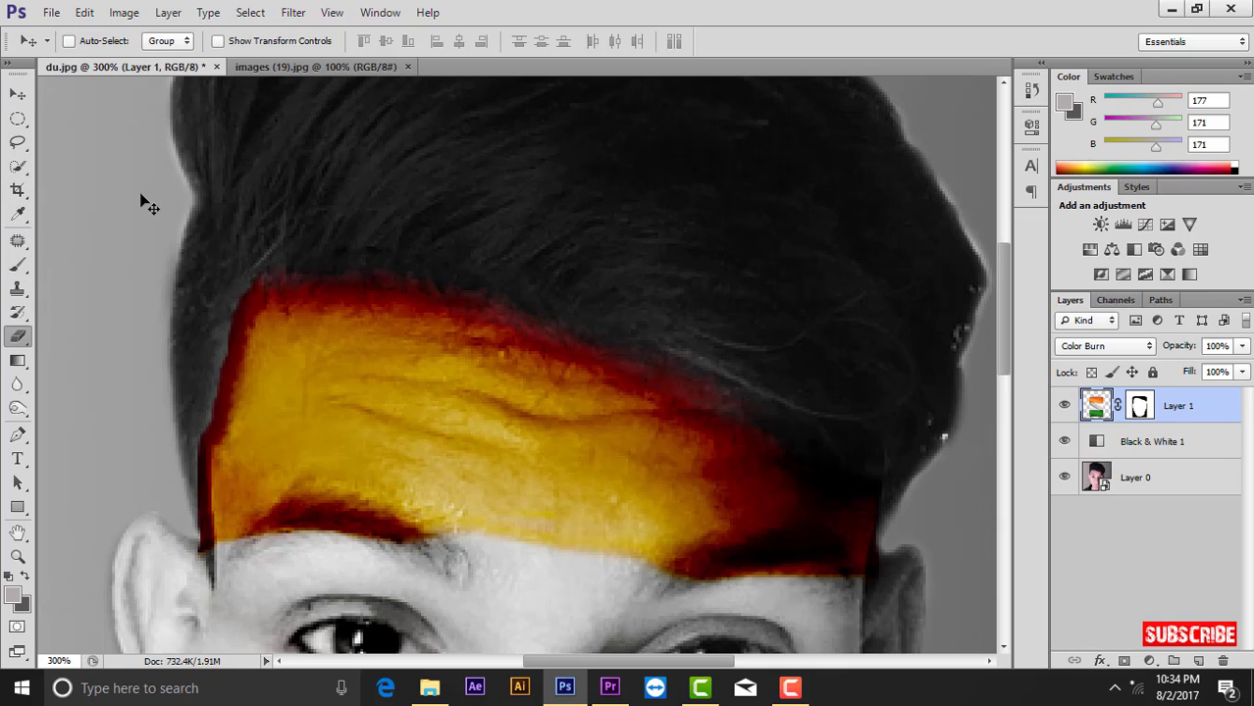
{"action": "right_click", "coordinate": [20, 339]}
{"action": "left_click", "coordinate": [63, 338]}
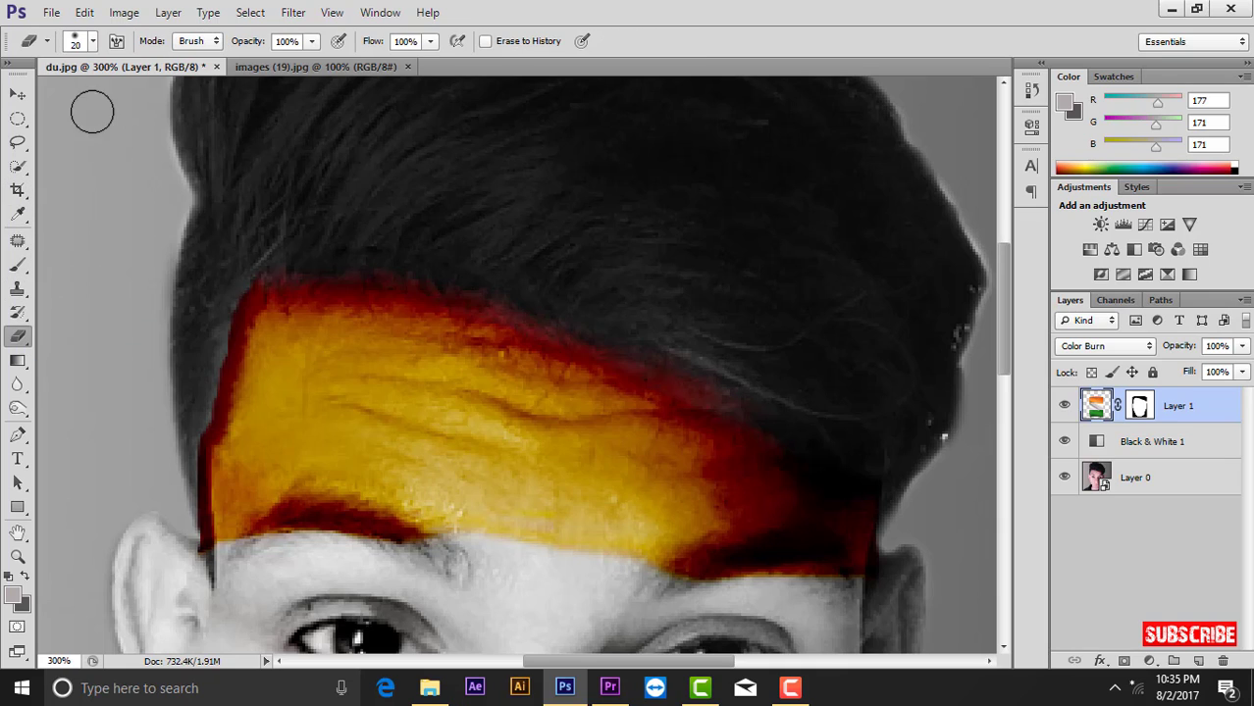
{"action": "mouse_move", "coordinate": [250, 282]}
{"action": "left_mouse_down"}
{"action": "mouse_move", "coordinate": [311, 263]}
{"action": "mouse_move", "coordinate": [384, 263]}
{"action": "mouse_move", "coordinate": [549, 299]}
{"action": "mouse_move", "coordinate": [755, 388]}
{"action": "left_mouse_up"}
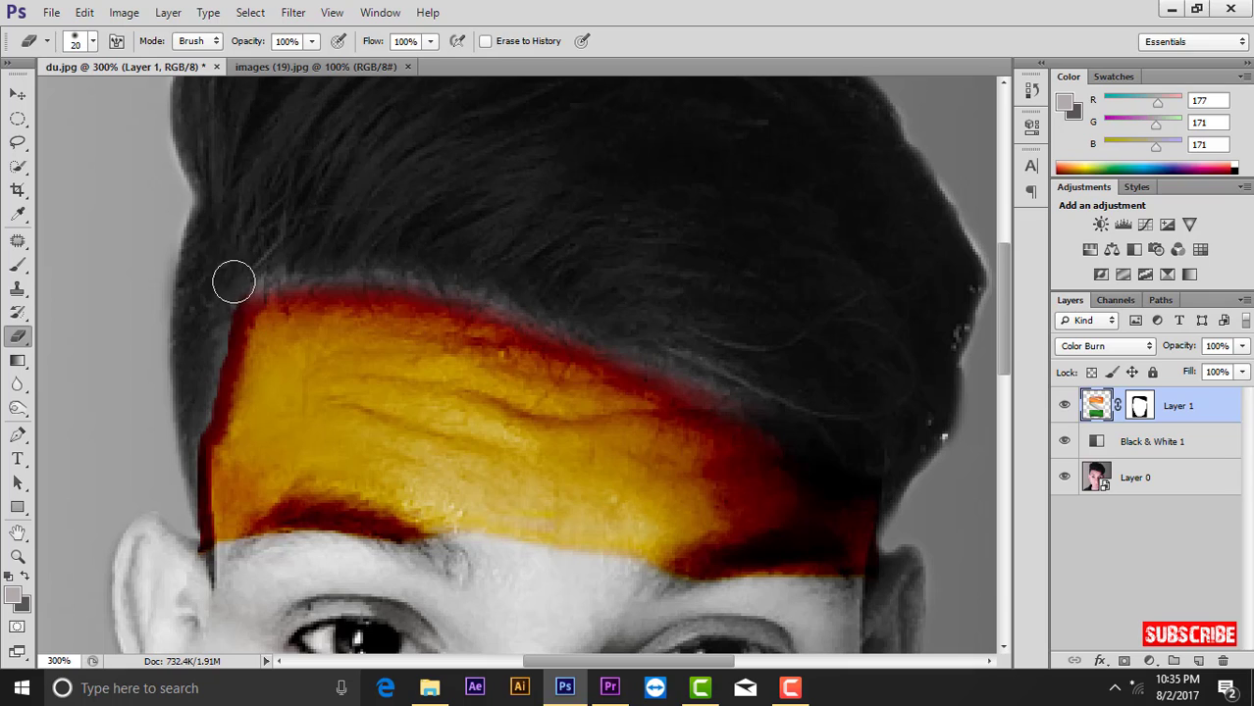
{"action": "left_click_drag", "start_coordinate": [204, 371], "coordinate": [180, 557]}
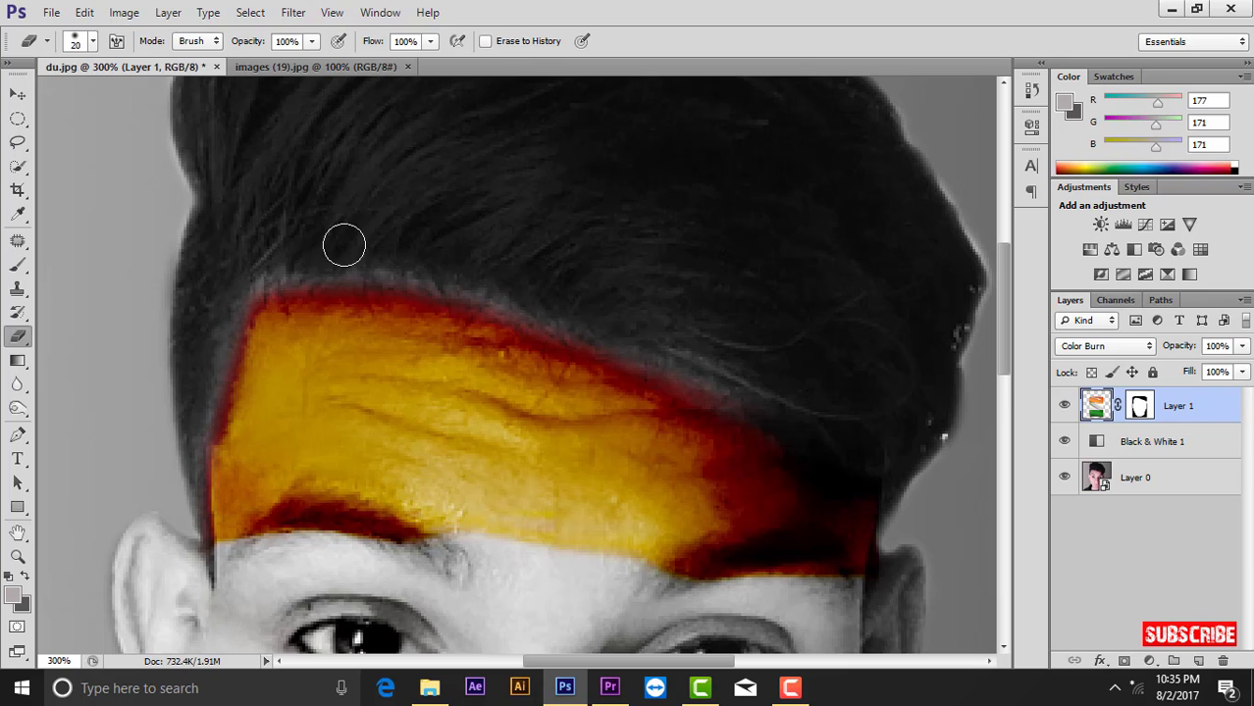
{"action": "left_click_drag", "start_coordinate": [686, 294], "coordinate": [530, 220]}
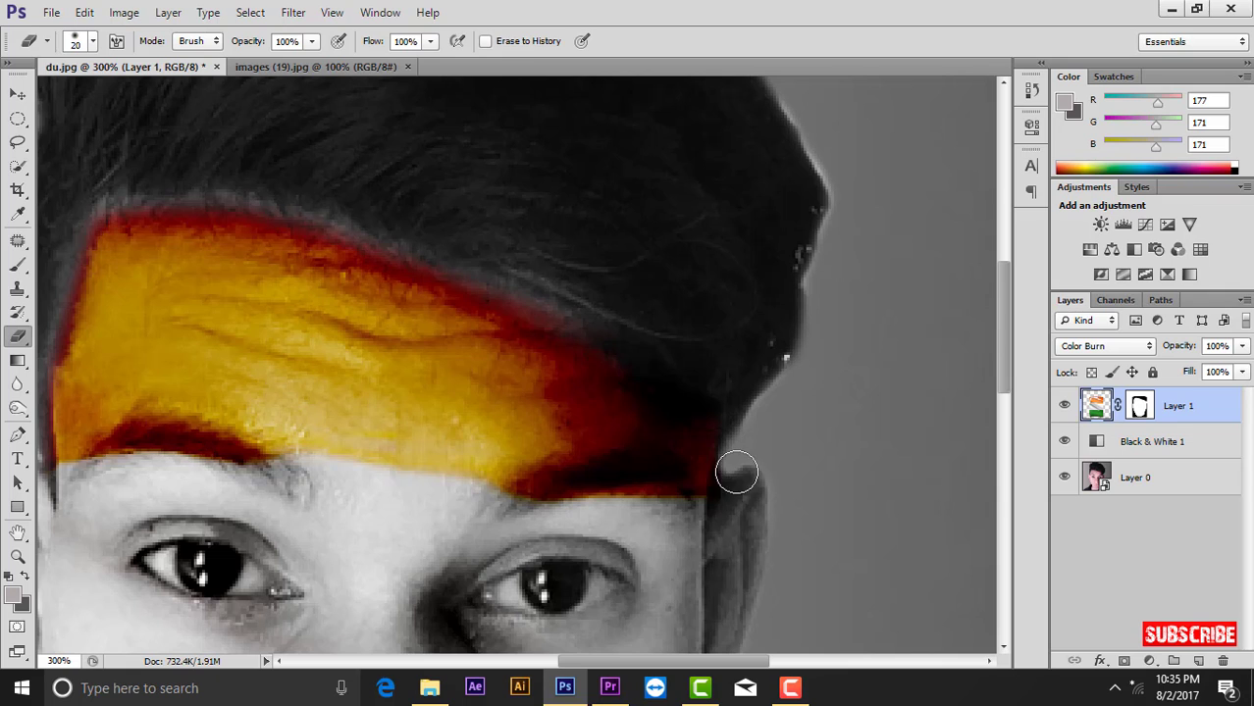
Step: Erase the remaining colour spill on the ear top, neck and jawline
{"action": "left_click_drag", "start_coordinate": [746, 464], "coordinate": [733, 505]}
{"action": "scroll", "coordinate": [736, 412], "scroll_direction": "down", "scroll_amount": 4}
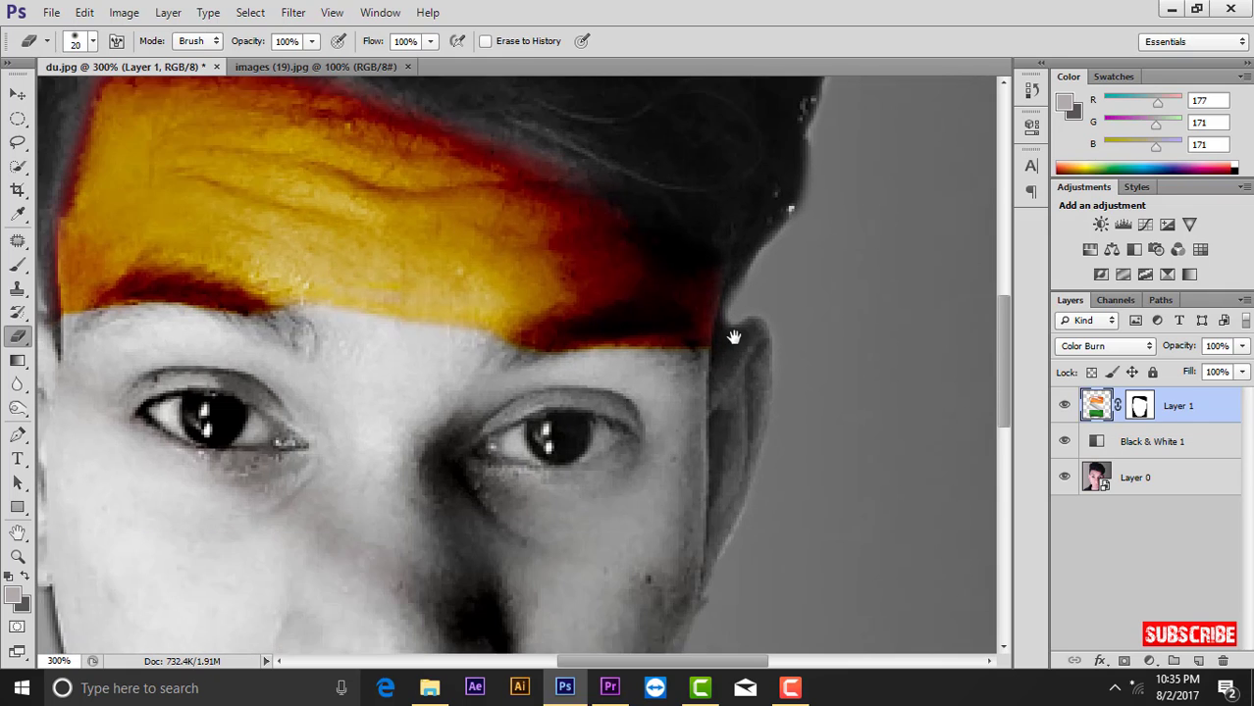
{"action": "scroll", "coordinate": [726, 324], "scroll_direction": "down", "scroll_amount": 1}
{"action": "scroll", "coordinate": [722, 295], "scroll_direction": "down", "scroll_amount": 10}
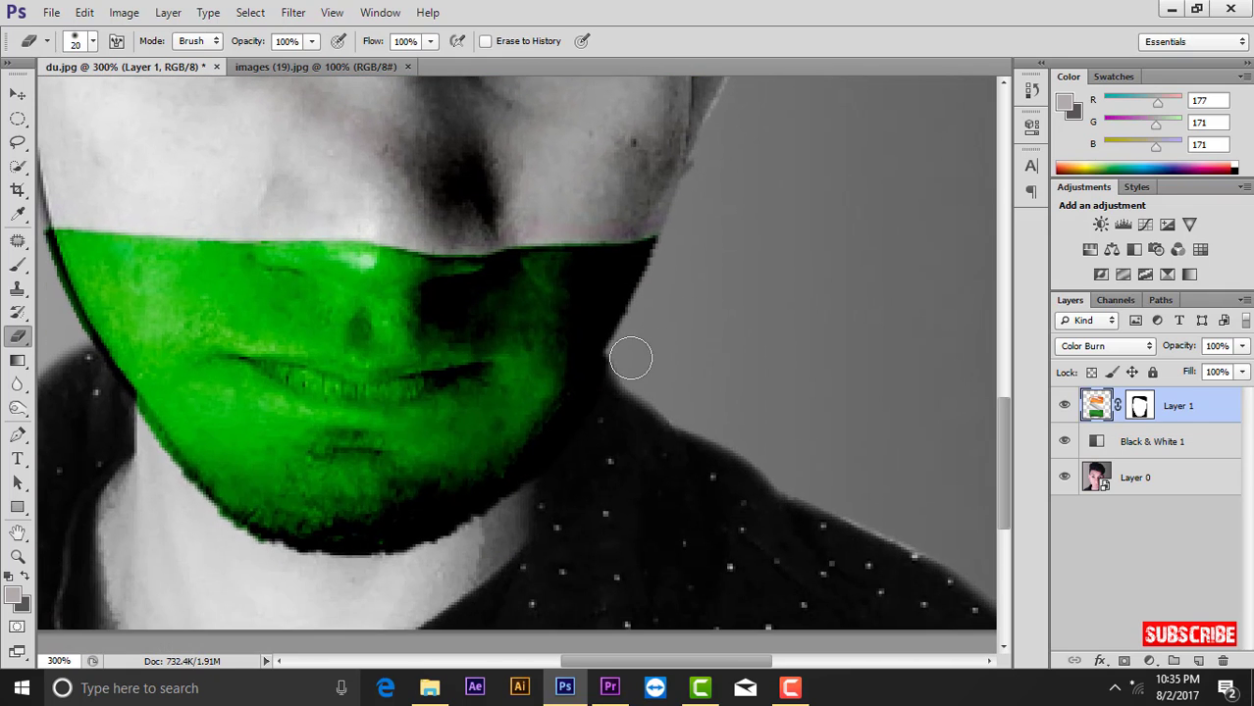
{"action": "left_click_drag", "start_coordinate": [564, 474], "coordinate": [259, 589]}
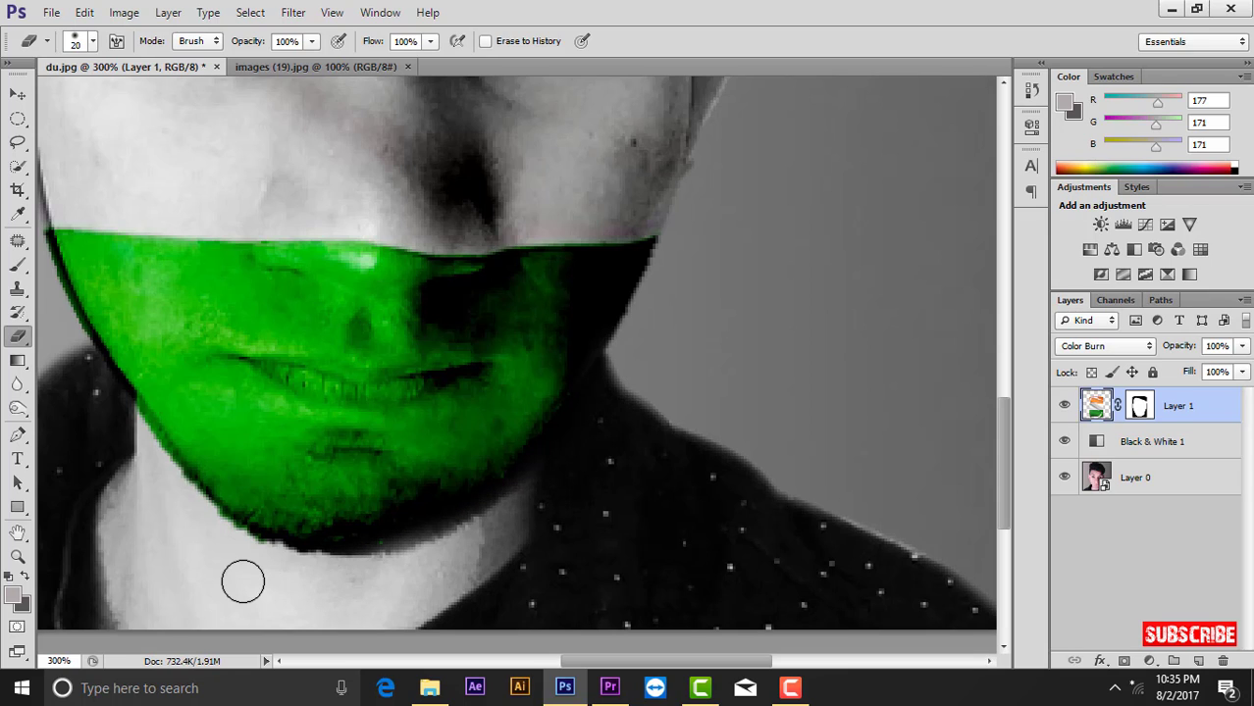
{"action": "scroll", "coordinate": [428, 397], "scroll_direction": "down", "scroll_amount": 2}
{"action": "scroll", "coordinate": [428, 396], "scroll_direction": "left", "scroll_amount": 5}
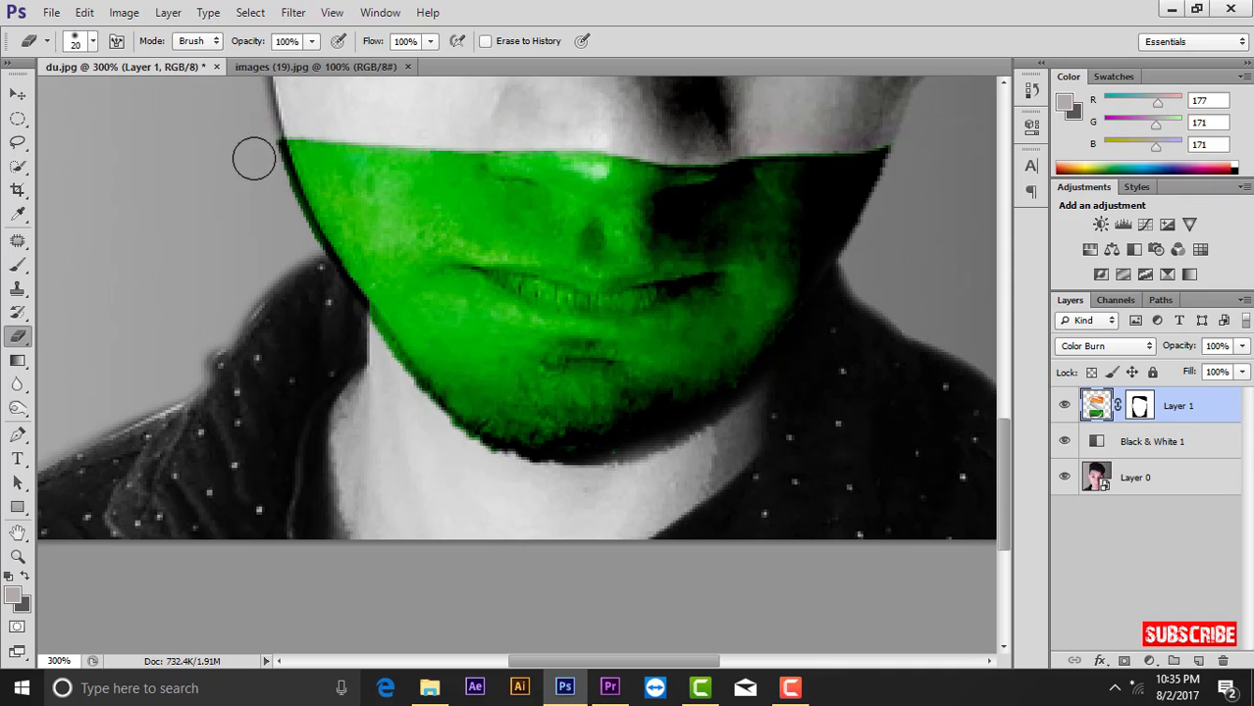
{"action": "mouse_move", "coordinate": [258, 142]}
{"action": "left_mouse_down"}
{"action": "mouse_move", "coordinate": [306, 264]}
{"action": "mouse_move", "coordinate": [336, 295]}
{"action": "left_mouse_up"}
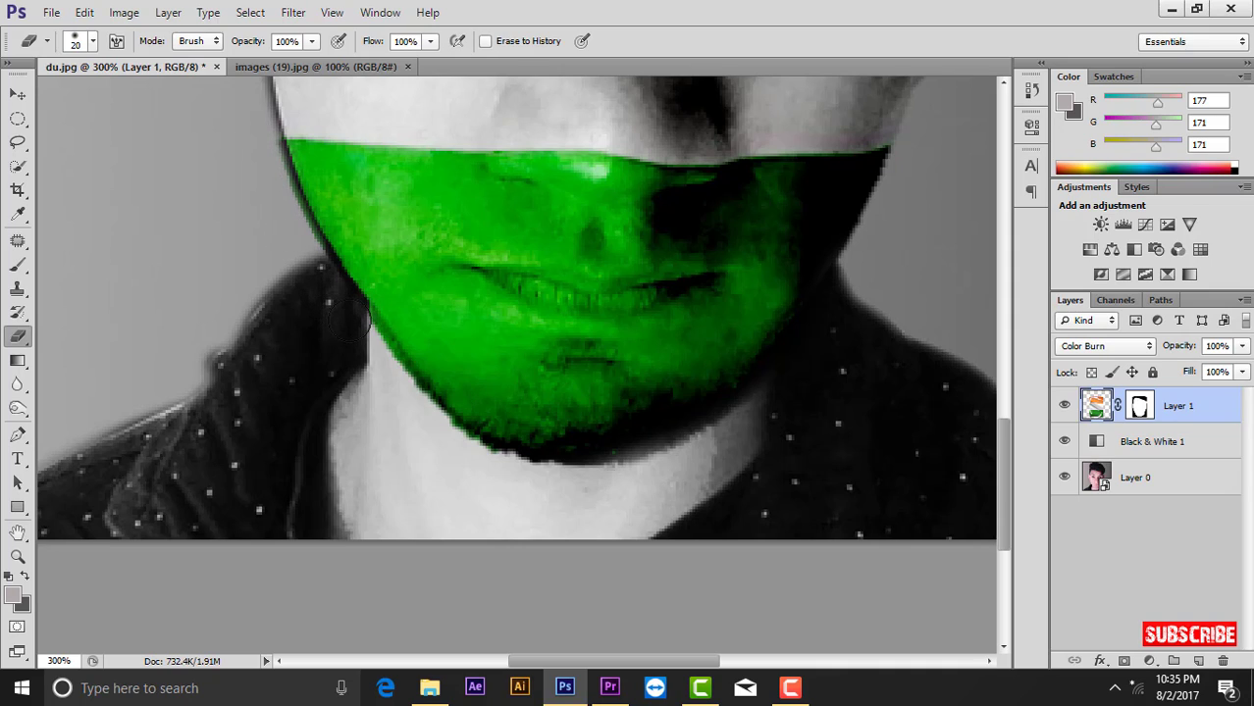
{"action": "scroll", "coordinate": [349, 319], "scroll_direction": "down", "scroll_amount": 3}
{"action": "scroll", "coordinate": [349, 319], "scroll_direction": "up", "scroll_amount": 1}
{"action": "scroll", "coordinate": [349, 318], "scroll_direction": "down", "scroll_amount": 1}
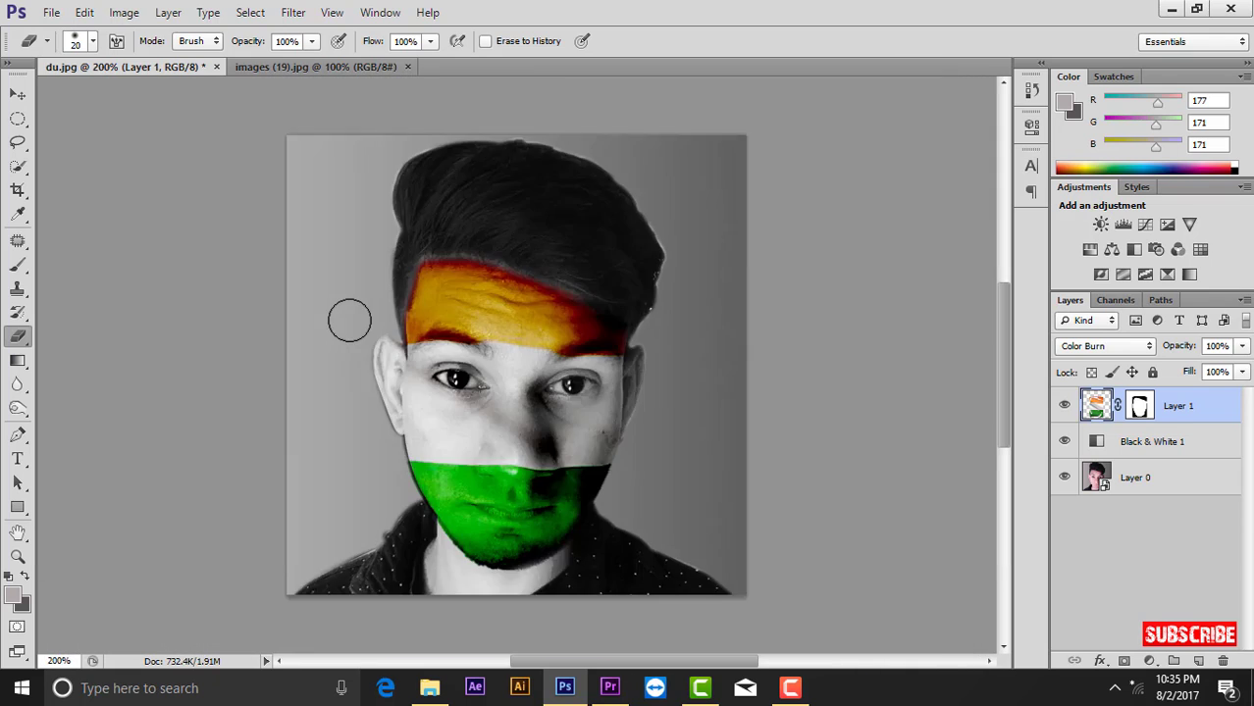
{"action": "scroll", "coordinate": [349, 321], "scroll_direction": "down", "scroll_amount": 2}
{"action": "scroll", "coordinate": [350, 319], "scroll_direction": "up", "scroll_amount": 1}
Step: Stretch the flag layer upward to about 101.57% height and commit
{"action": "key", "text": "ctrl+t"}
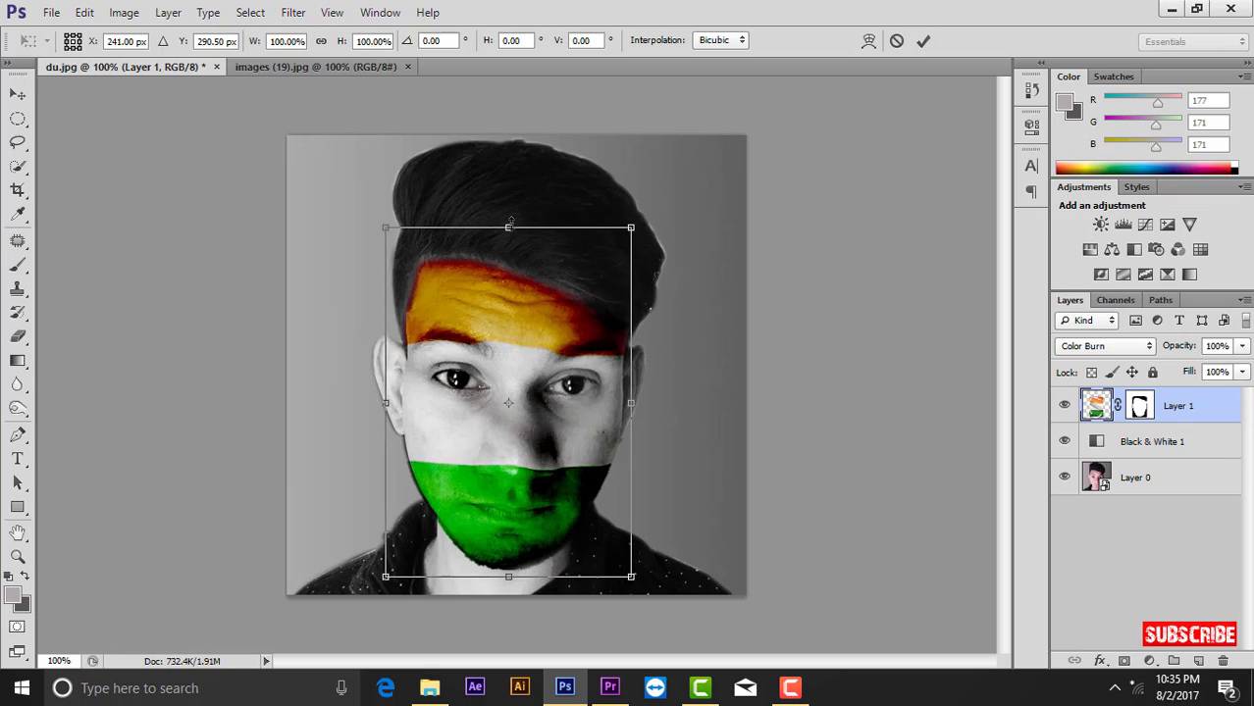
{"action": "left_click_drag", "start_coordinate": [509, 220], "coordinate": [509, 222]}
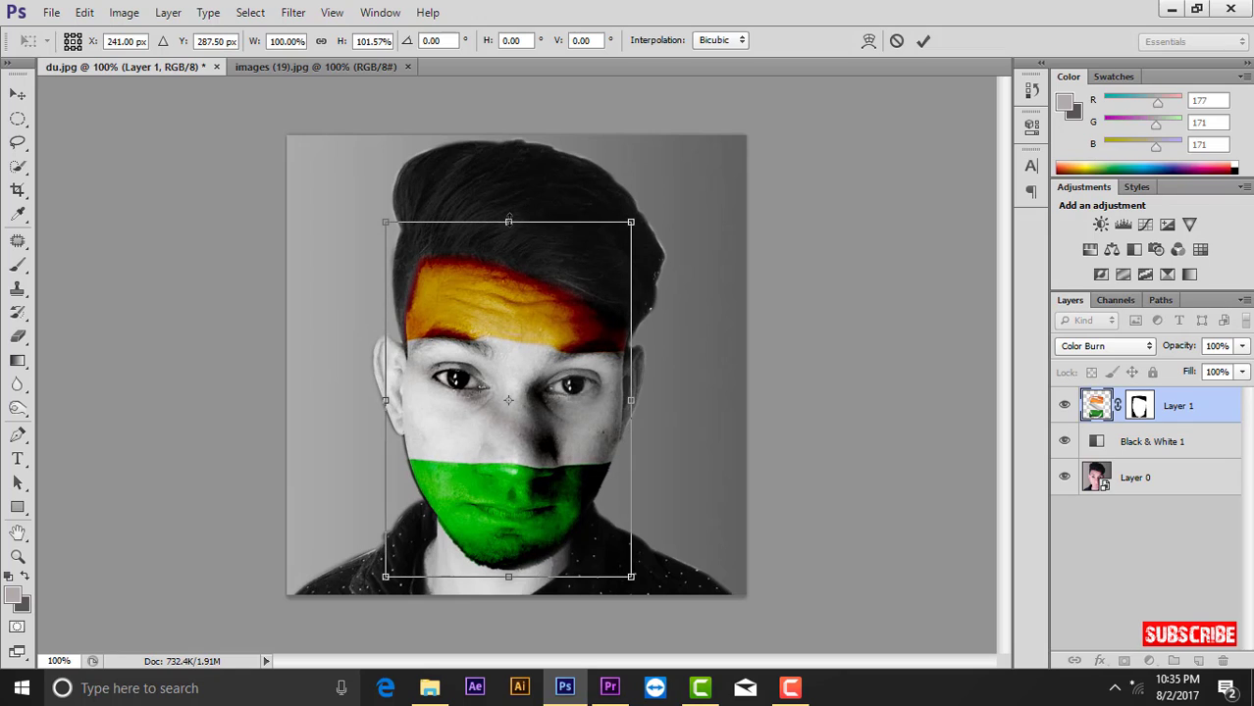
{"action": "key", "text": "Return"}
{"action": "key", "text": "e"}
{"action": "key", "text": "v"}
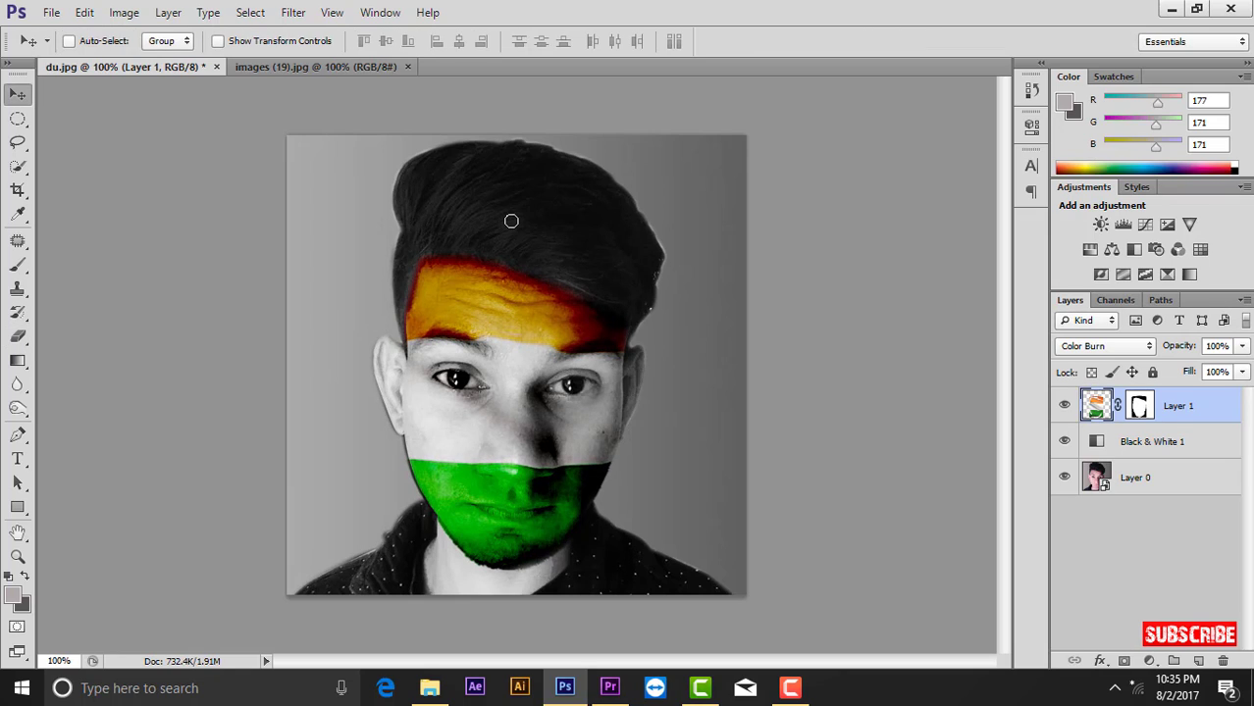
{"action": "right_click", "coordinate": [518, 318]}
{"action": "left_click", "coordinate": [550, 332]}
Step: Switch to full-screen view and pan to frame the finished flag portrait
{"action": "key", "text": "f"}
{"action": "key", "text": "f"}
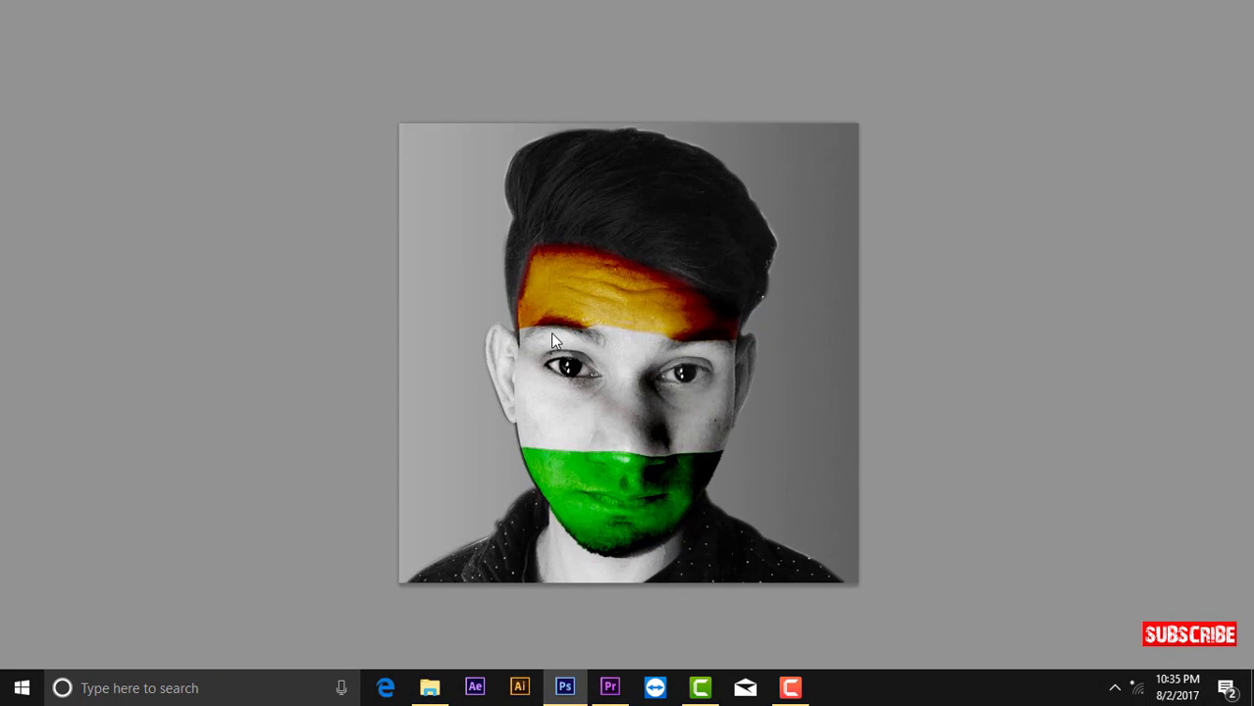
{"action": "mouse_move", "coordinate": [727, 381]}
{"action": "left_mouse_down"}
{"action": "mouse_move", "coordinate": [682, 347]}
{"action": "mouse_move", "coordinate": [685, 358]}
{"action": "left_mouse_up"}
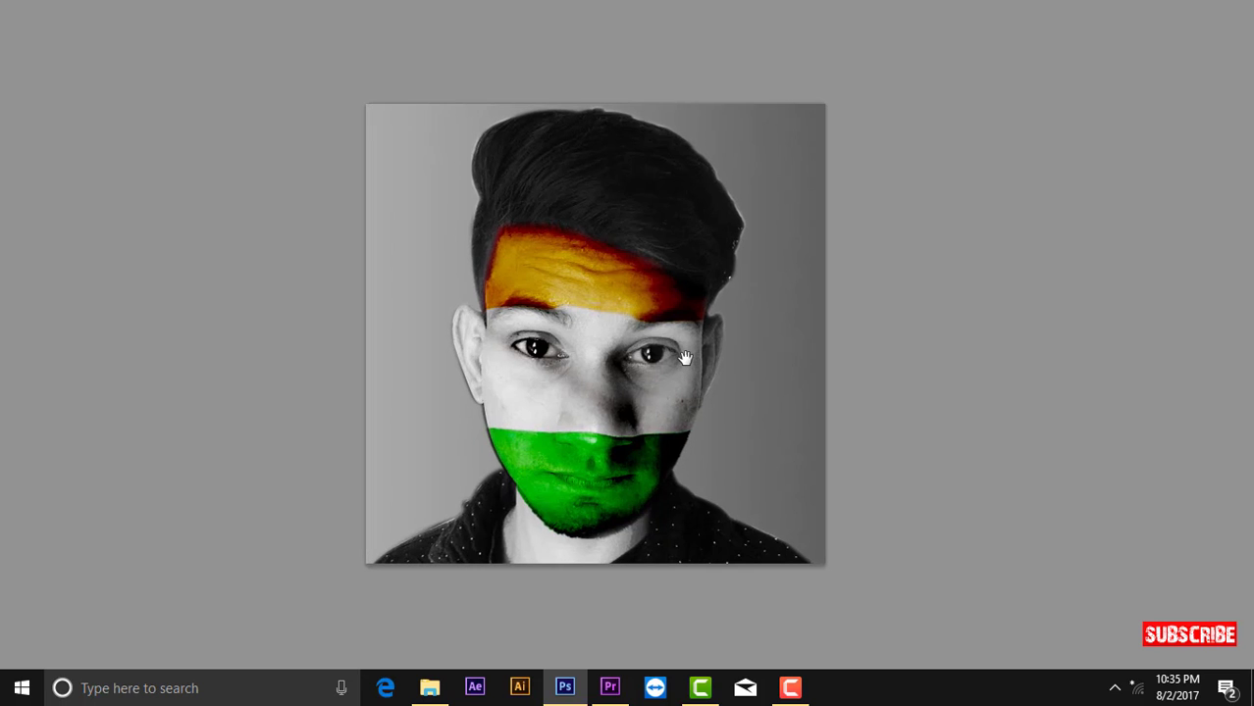